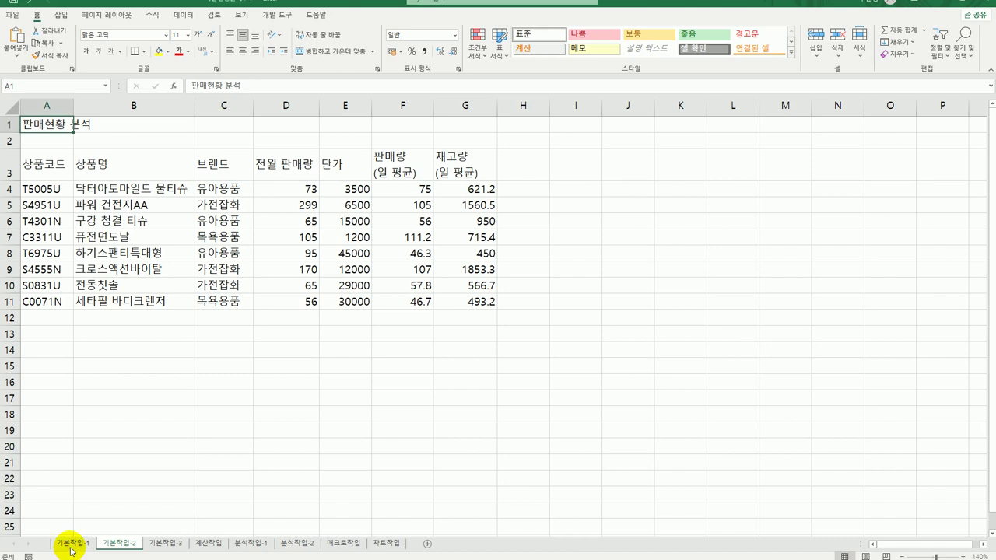
Step: On sheet 기본작업-1, enter the heading 예상 수강생 in cell E3 with a line break between the two words
click(70, 544)
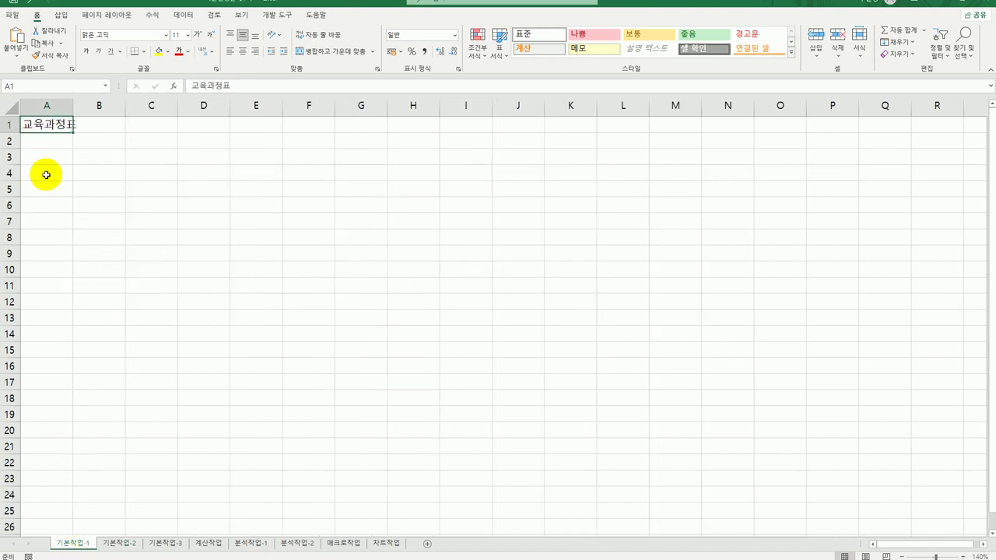
drag(53, 160, 357, 271)
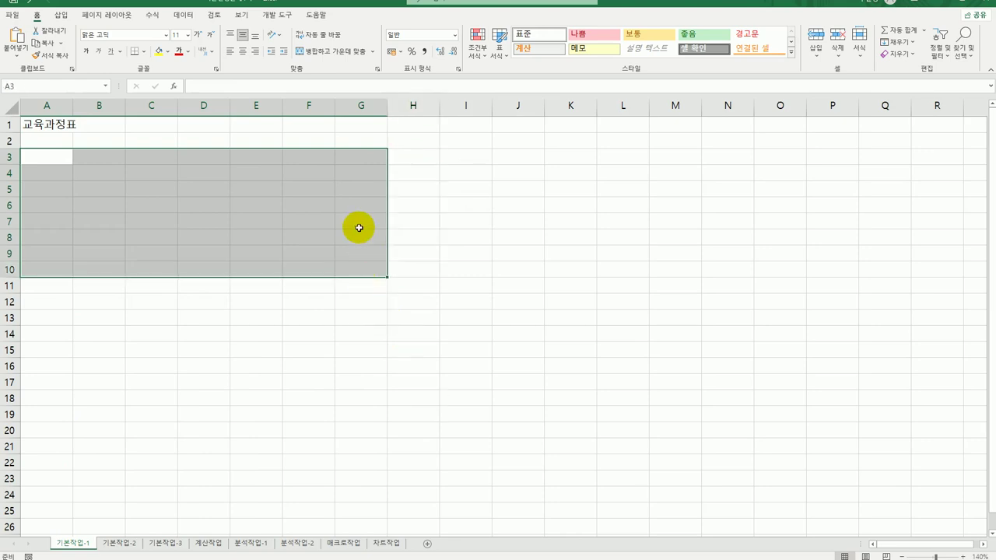
click(266, 160)
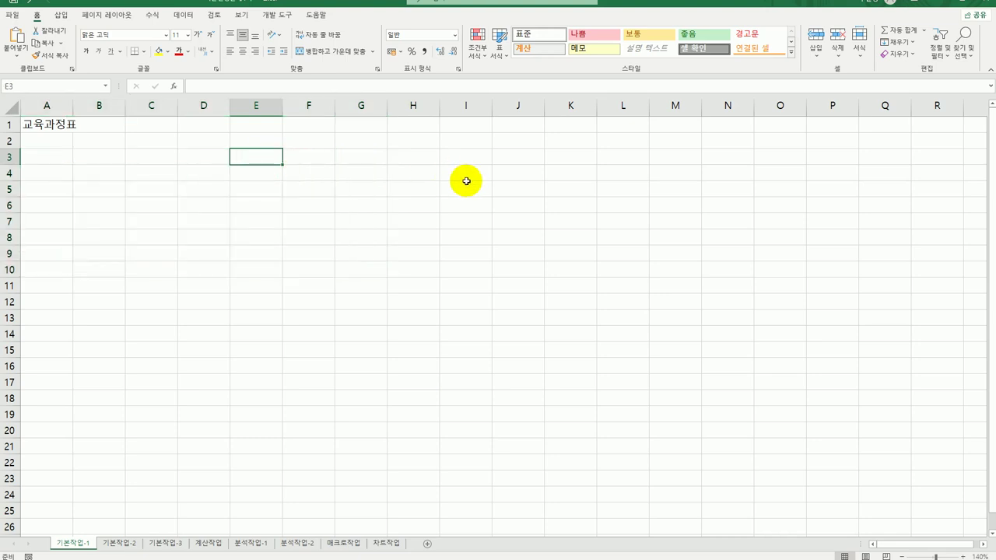
text(예상)
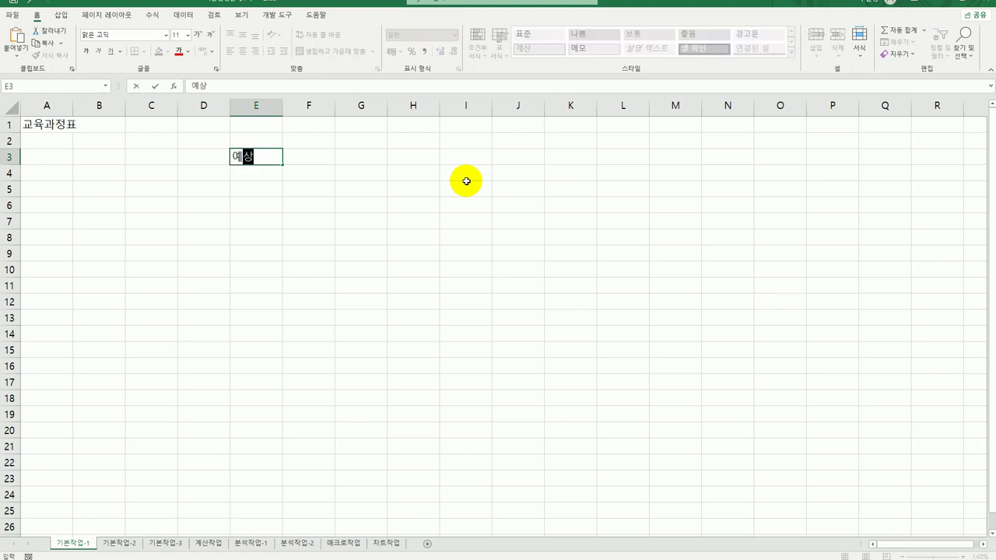
key(alt+Return)
text(수강생)
key(Return)
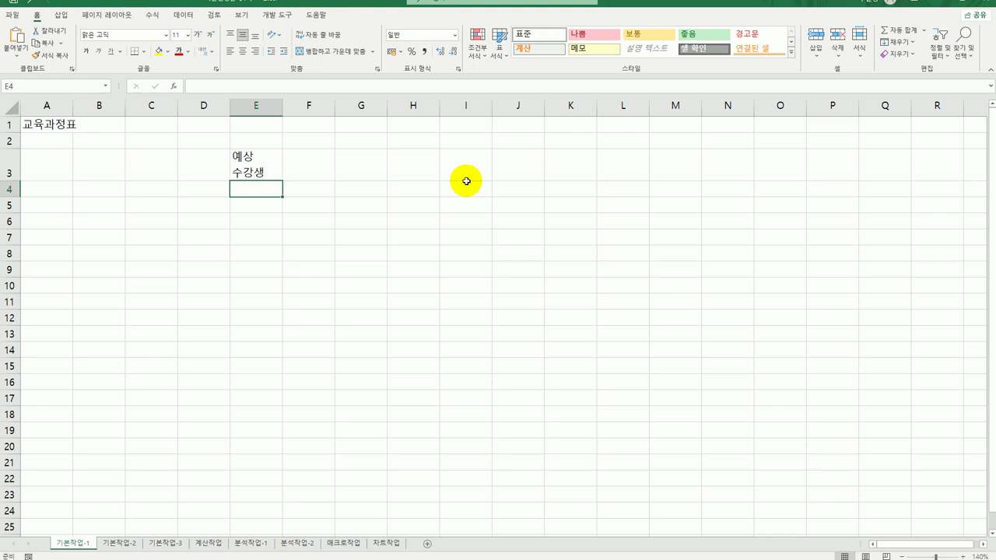
Step: Try to enter 09124 directly in cell B4 without a text prefix
click(99, 189)
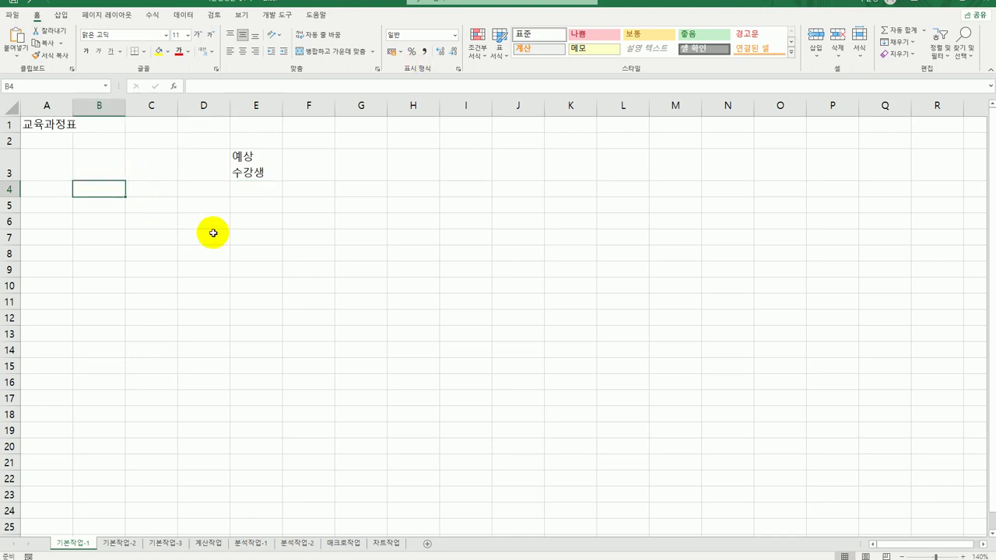
text(09124)
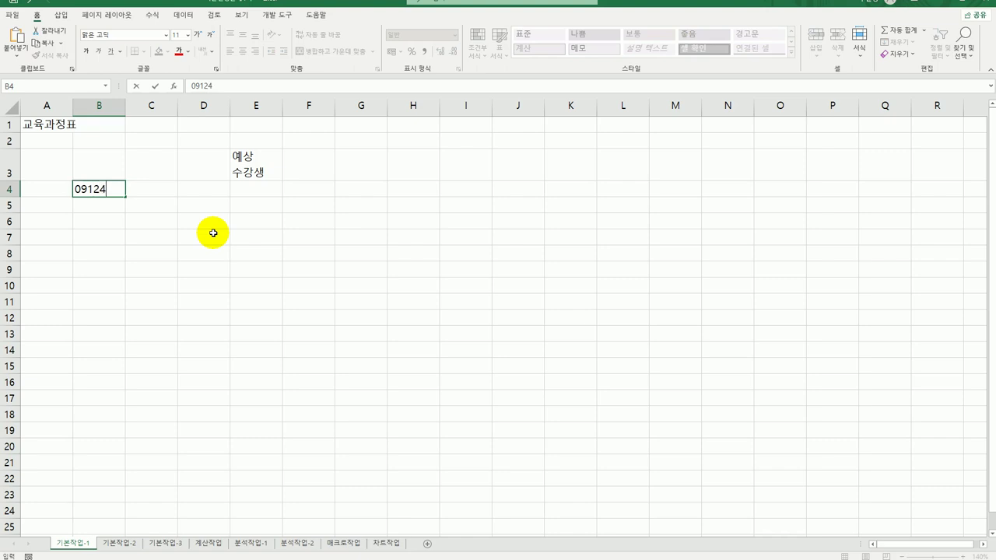
key(Return)
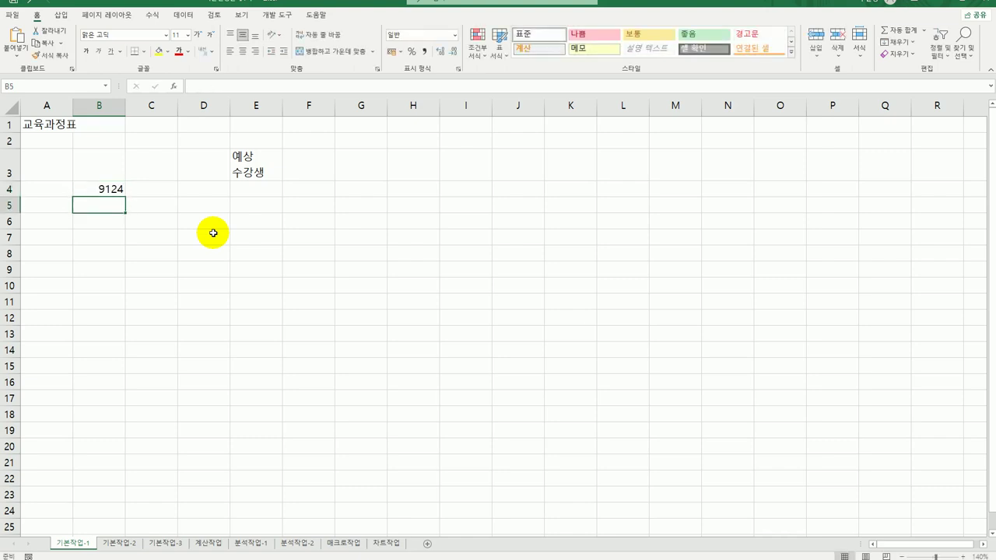
Step: Enter 09124 as text in cell B4 by putting an apostrophe before it, keeping the leading zero
key(Up)
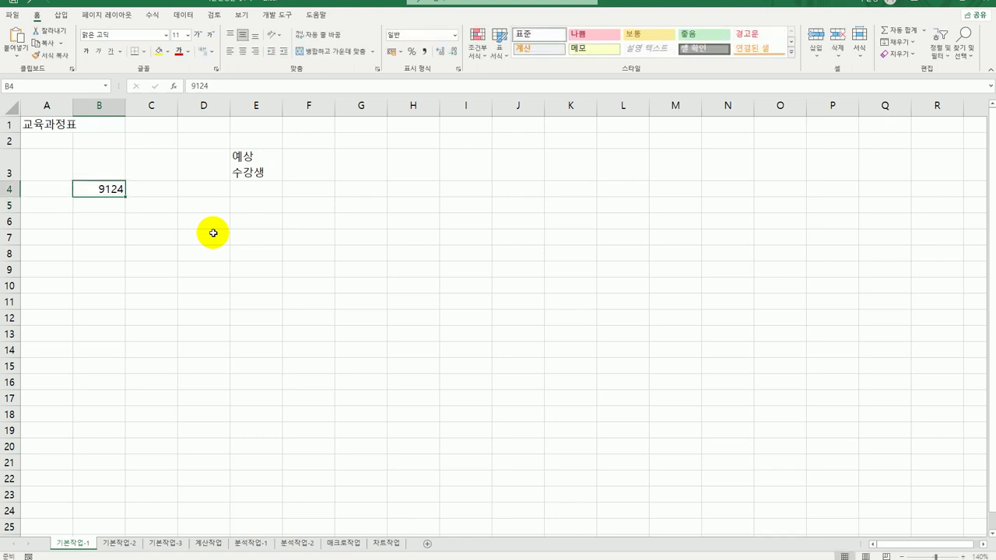
text(')
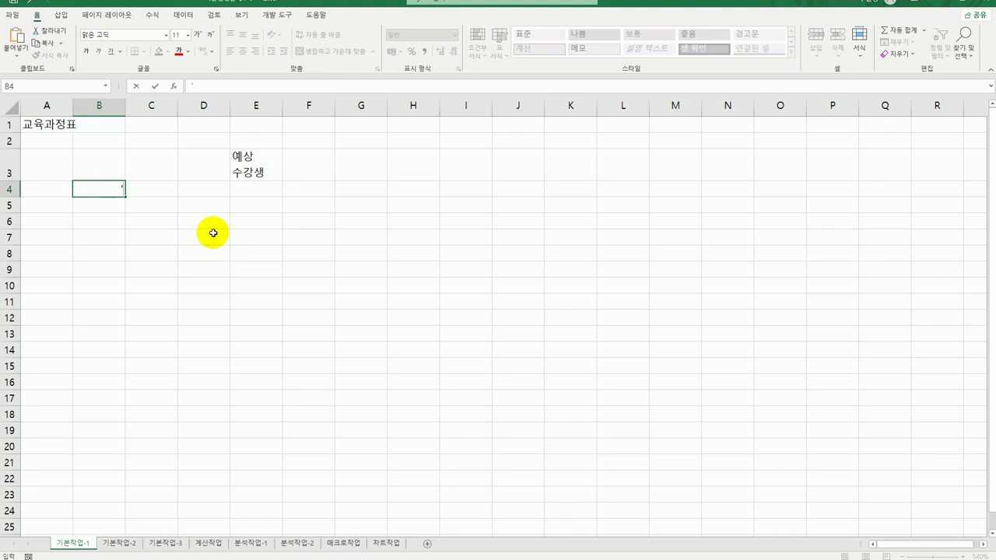
text(09124)
key(Return)
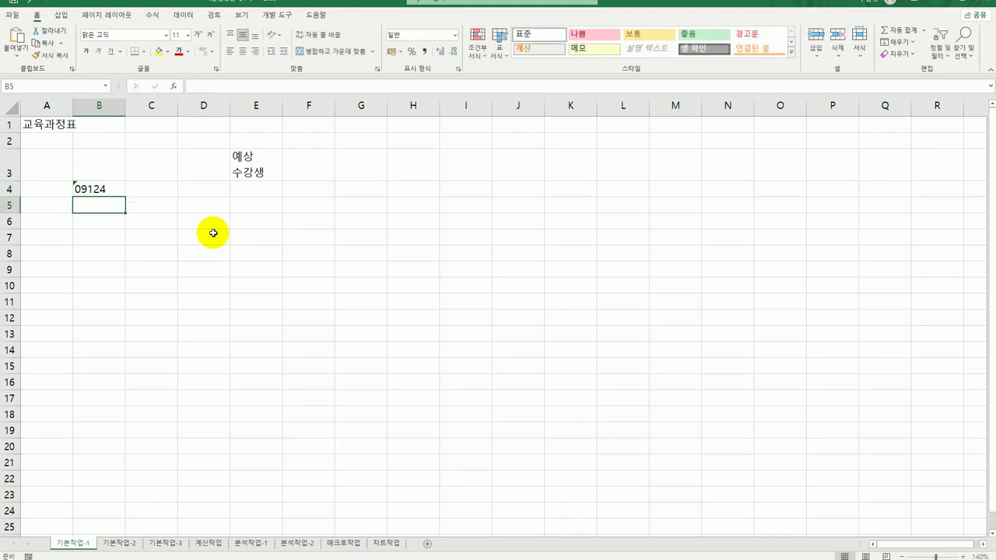
Step: Ignore the number-stored-as-text error flagged on cell B4
click(89, 189)
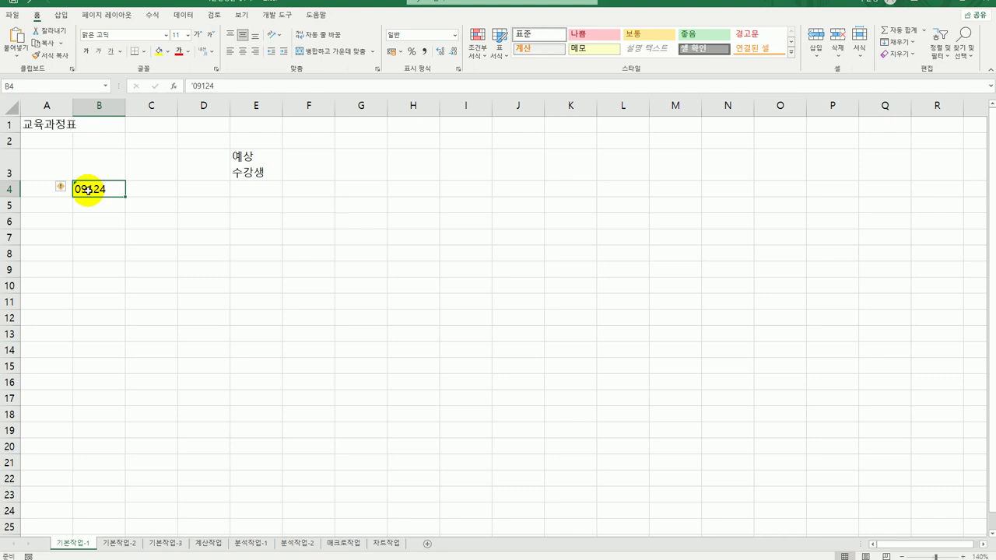
mouse_move(71, 189)
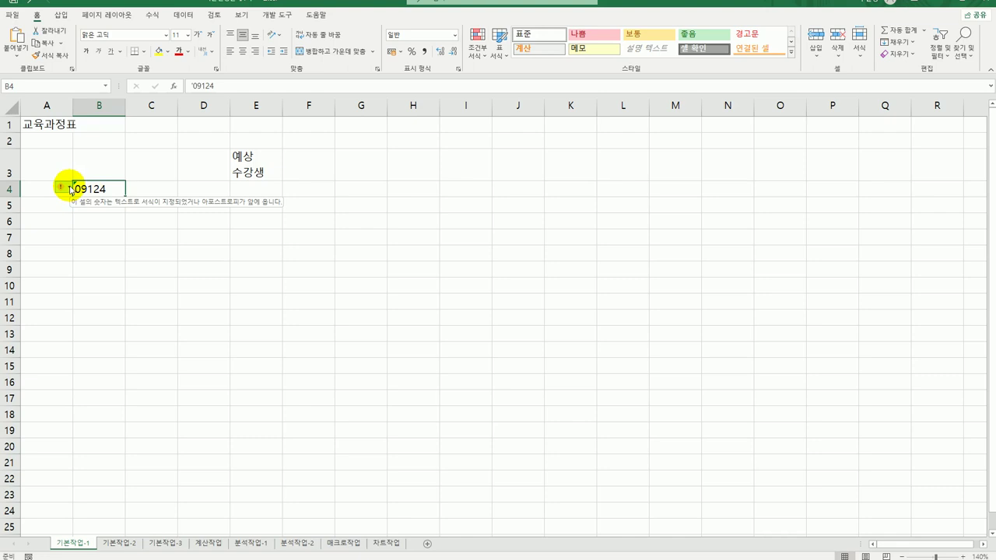
click(68, 188)
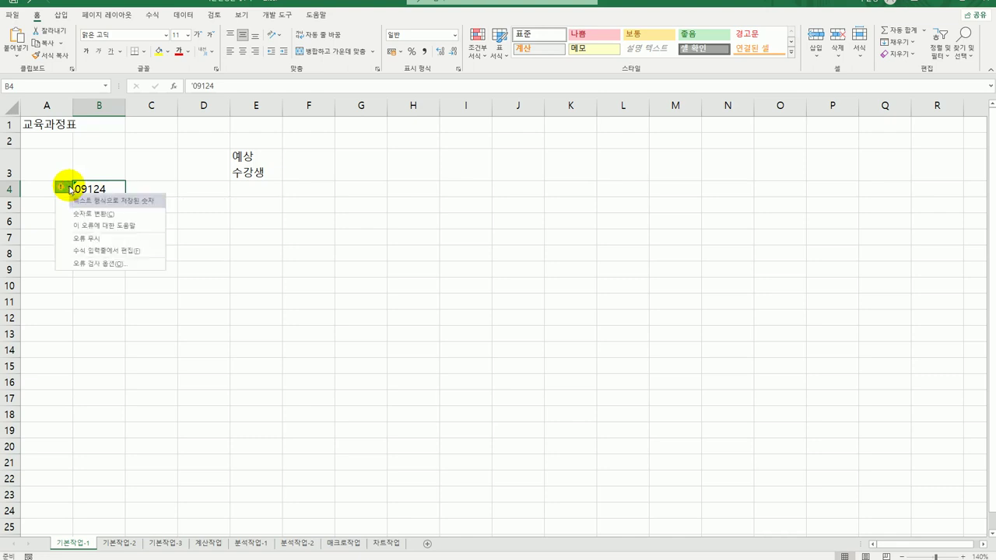
click(67, 239)
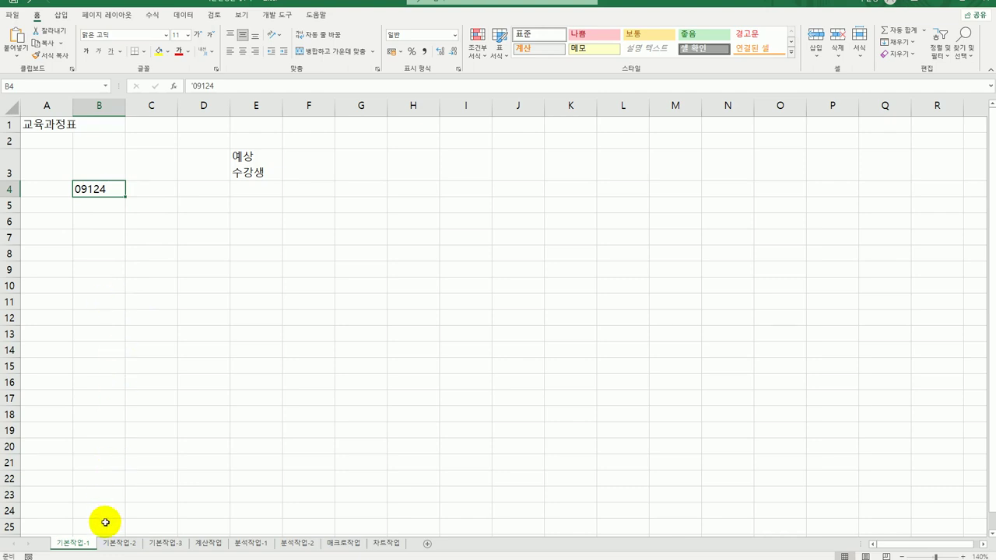
Step: On sheet 기본작업-2, set the horizontal alignment of A1:G1 to center across selection (선택 영역의 가운데로)
click(118, 543)
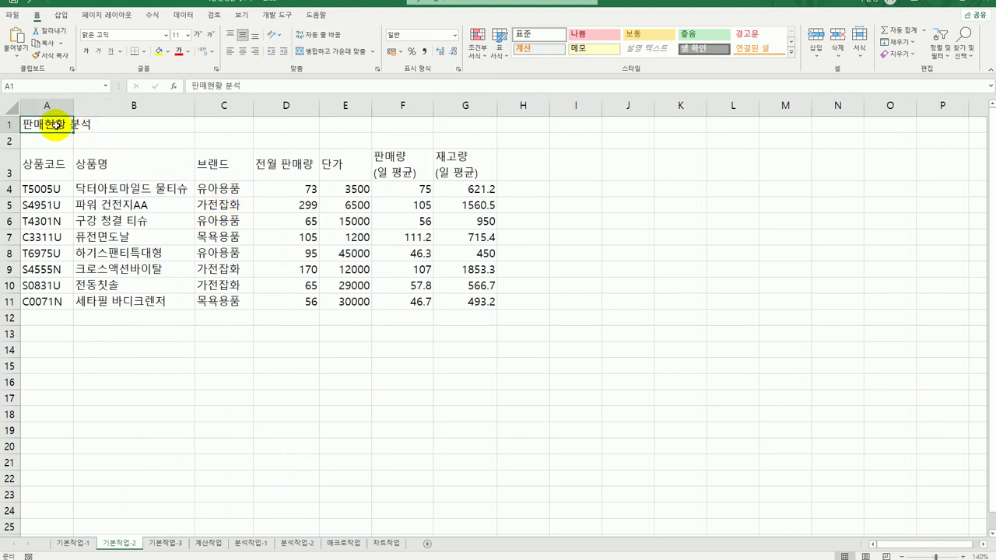
drag(56, 124, 464, 122)
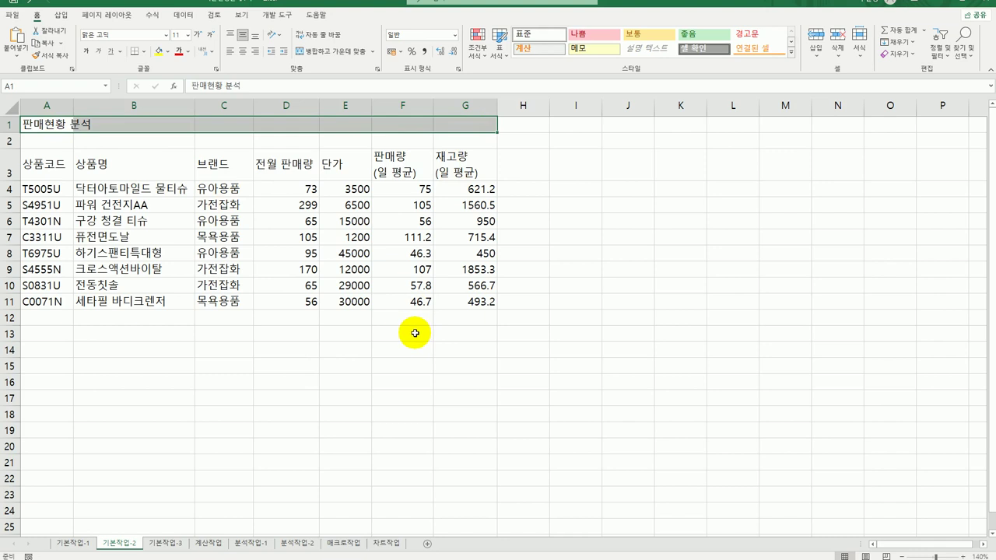
right_click(238, 126)
click(291, 364)
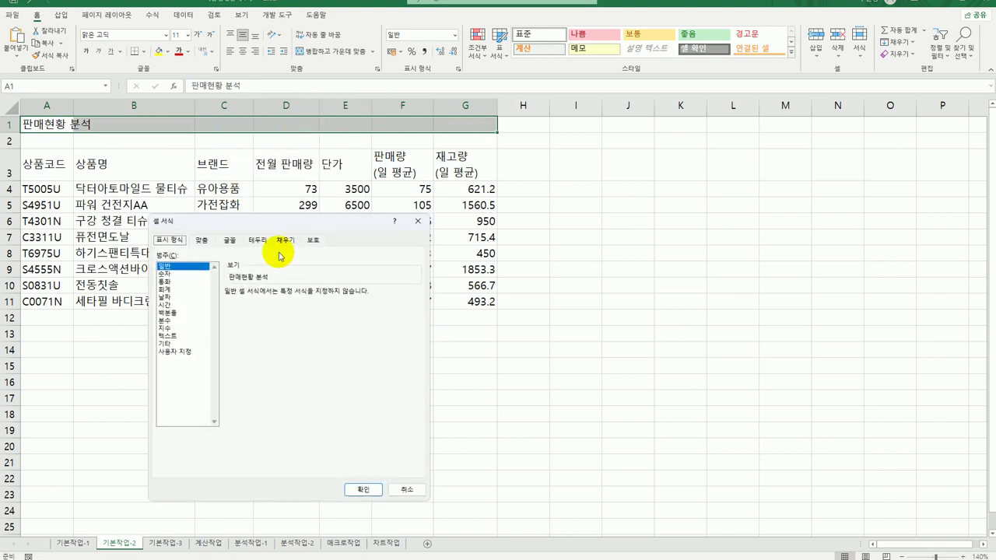
click(201, 240)
click(233, 278)
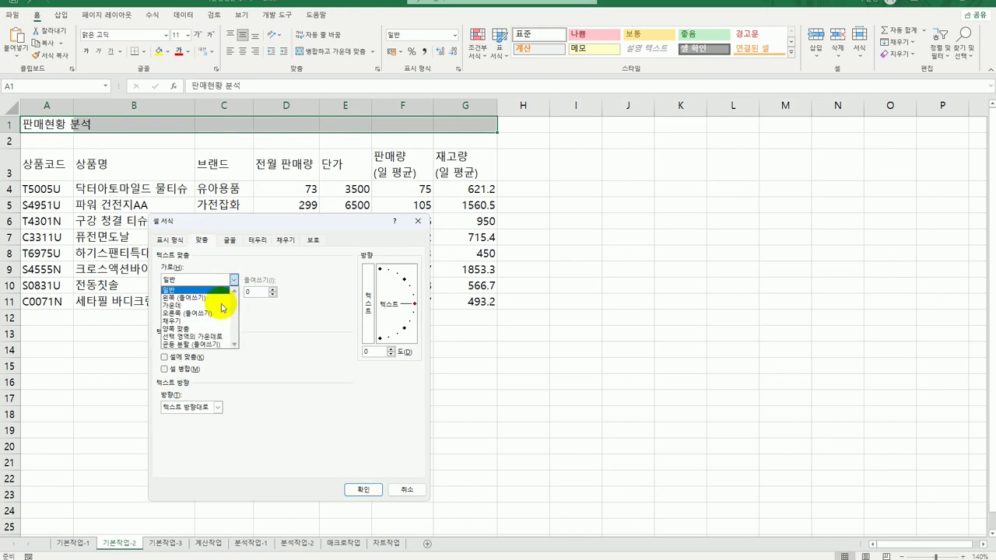
click(211, 337)
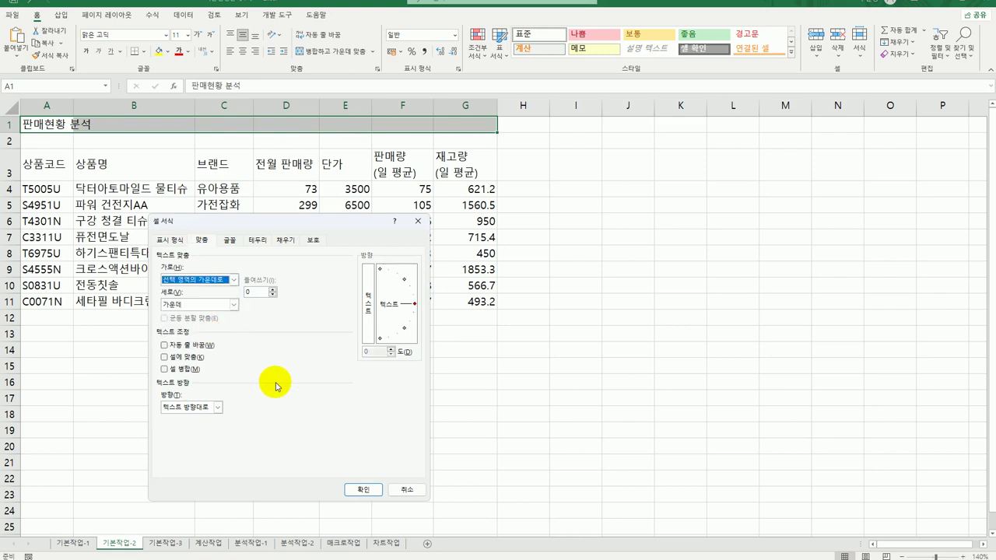
Step: Set the title font in A1:G1 to 굴림, size 17, bold (굵게), and apply the cell formatting
click(229, 240)
drag(210, 270, 80, 251)
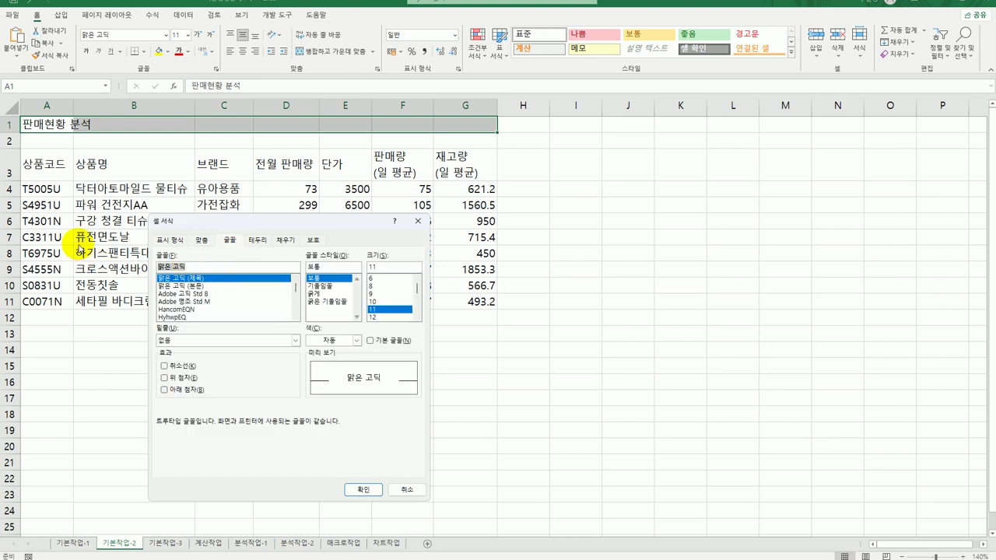
text(굴림)
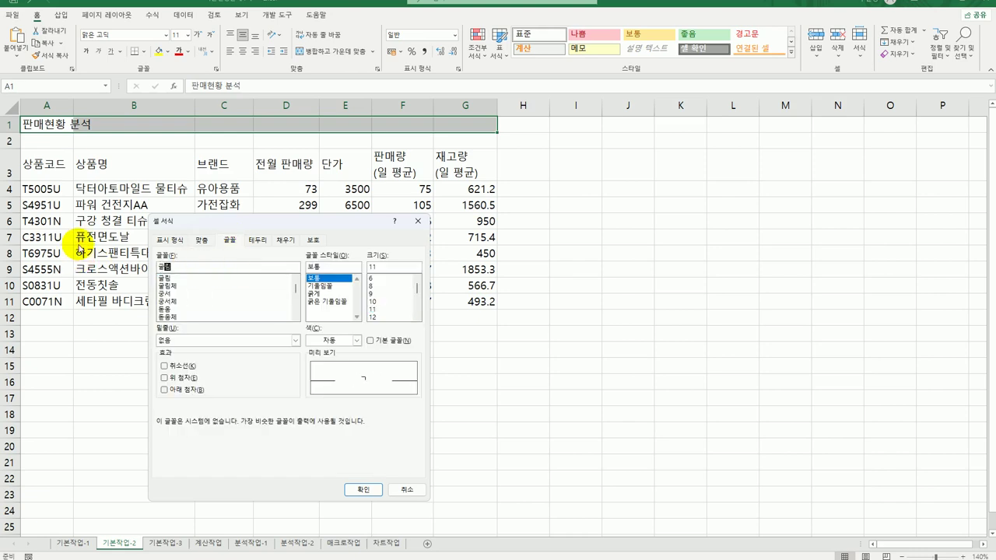
click(166, 278)
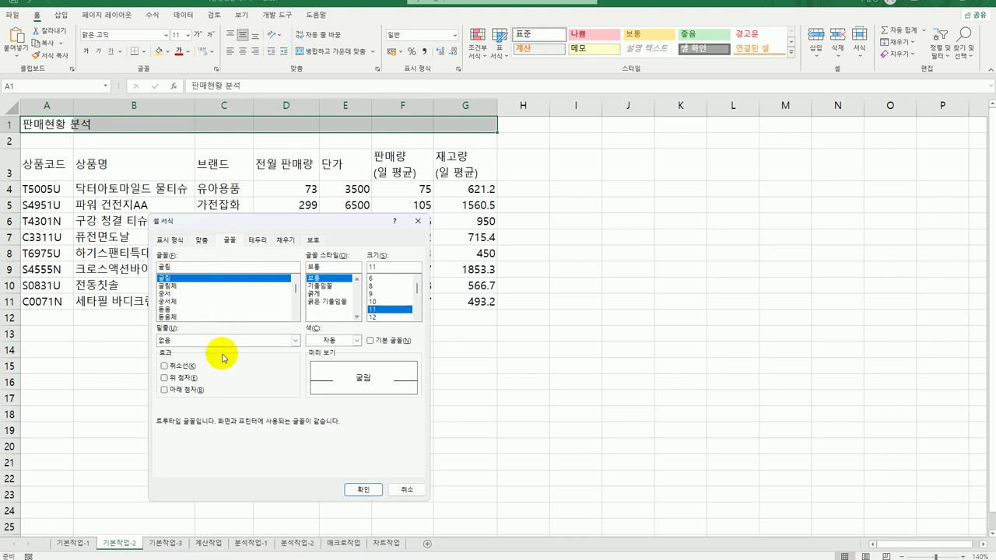
double_click(374, 266)
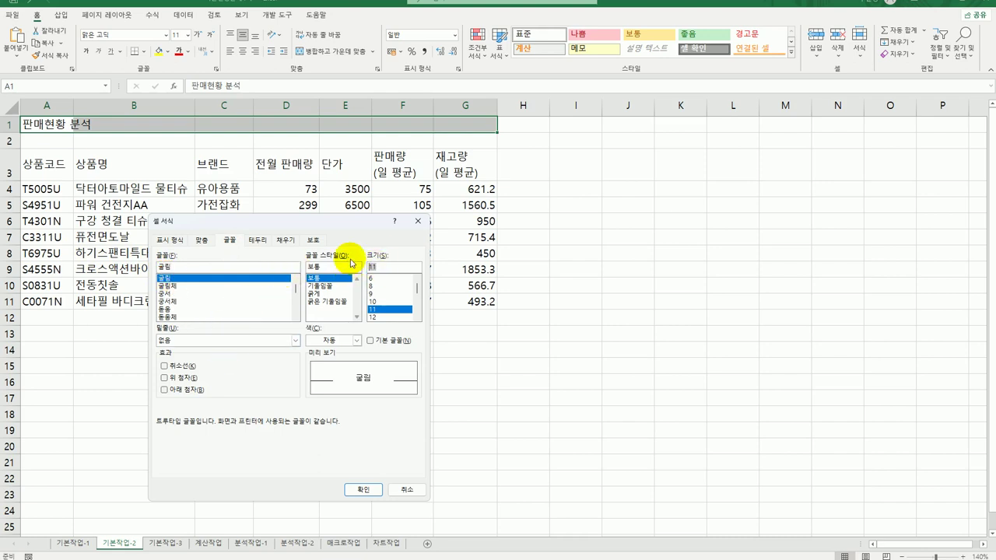
text(17)
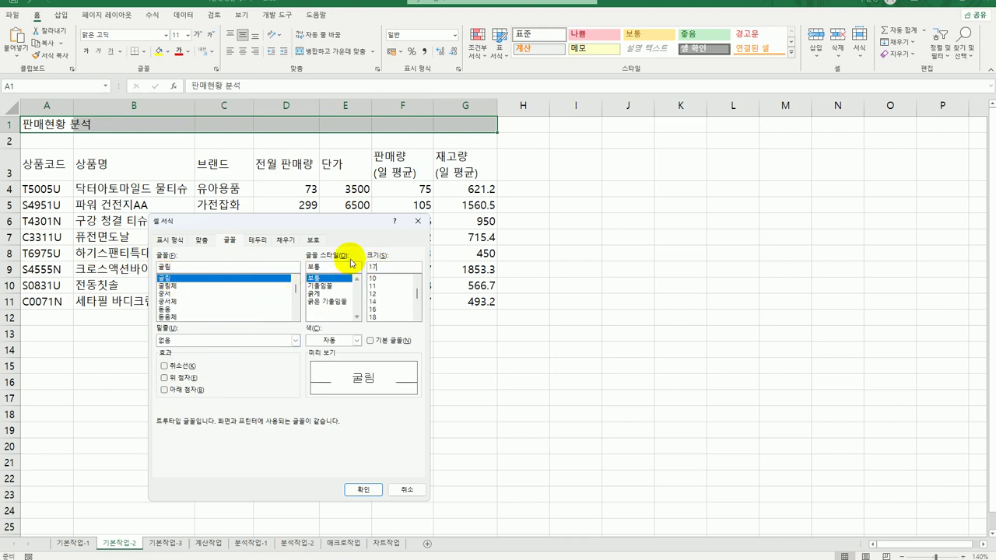
click(323, 295)
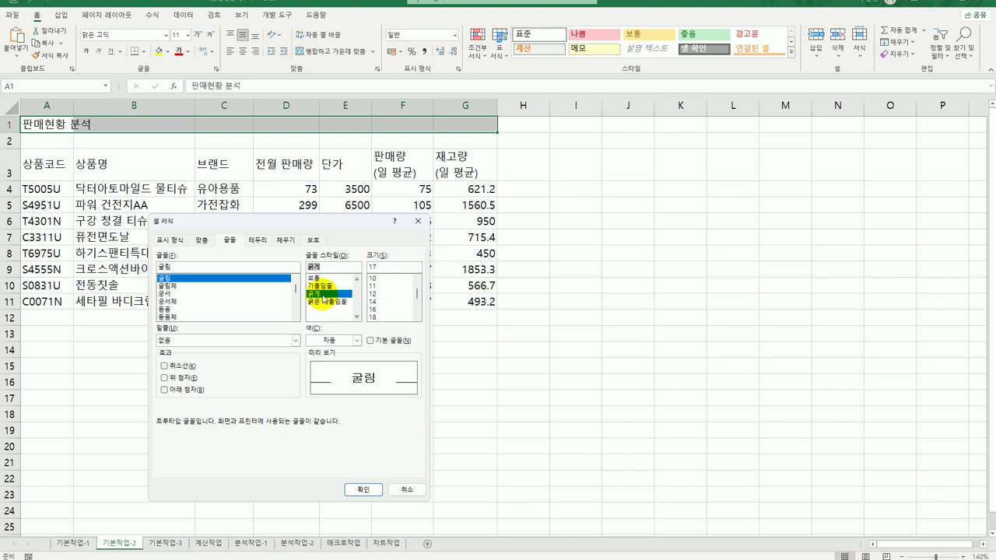
click(363, 489)
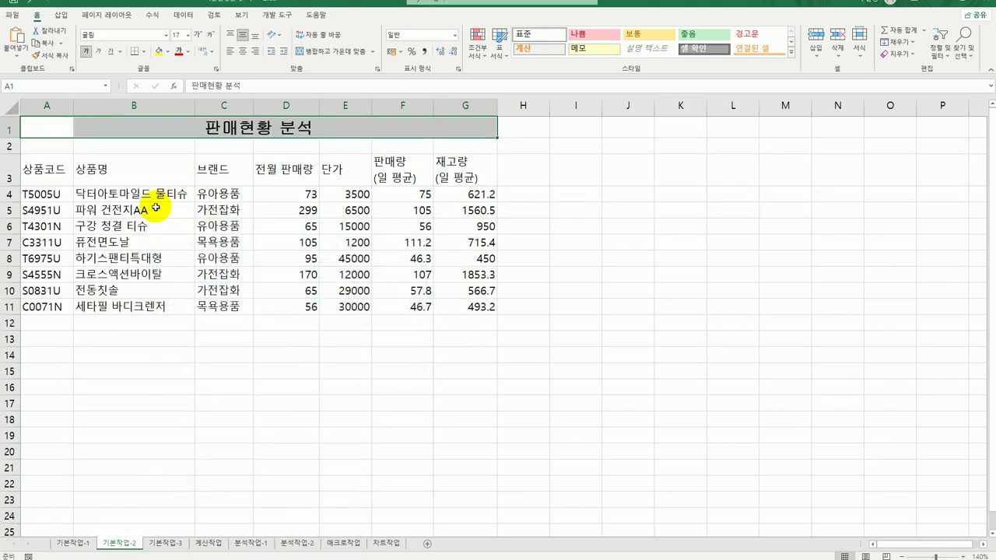
Step: Define the range name 상품명 for the product names in B4:B11
drag(151, 194, 156, 310)
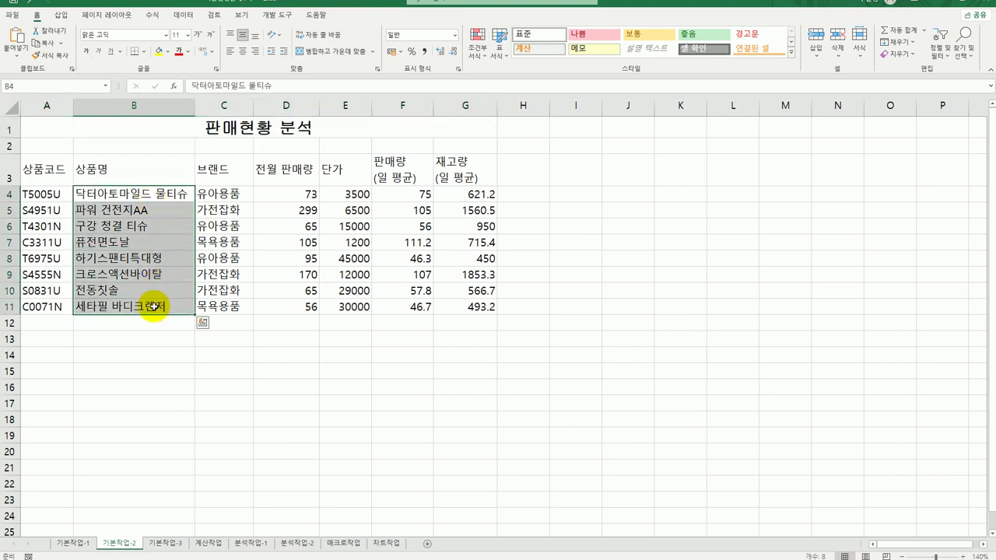
click(27, 88)
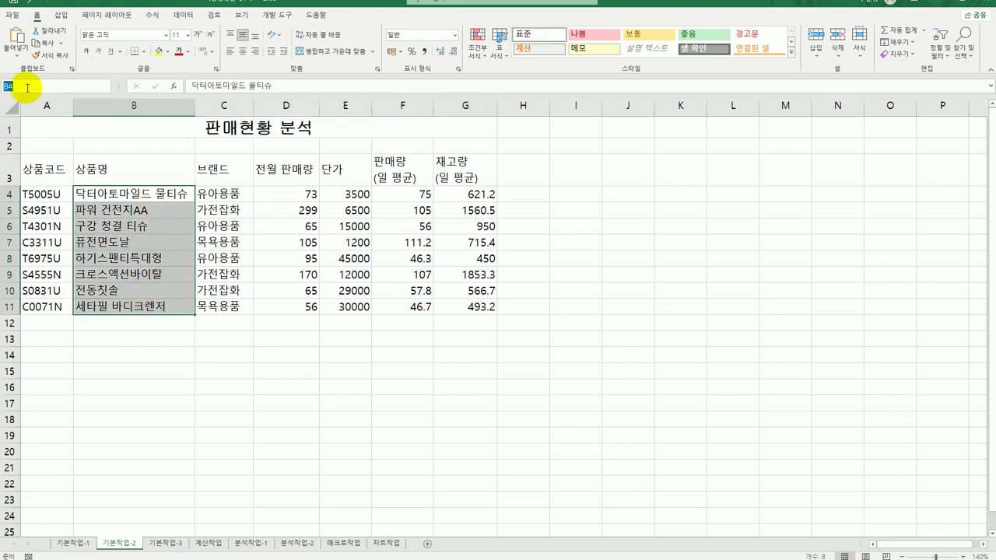
text(상품명)
Step: Apply the comma style (쉼표 [0]) to the 전월 판매량 and 단가 values in D4:E11
drag(294, 194, 342, 309)
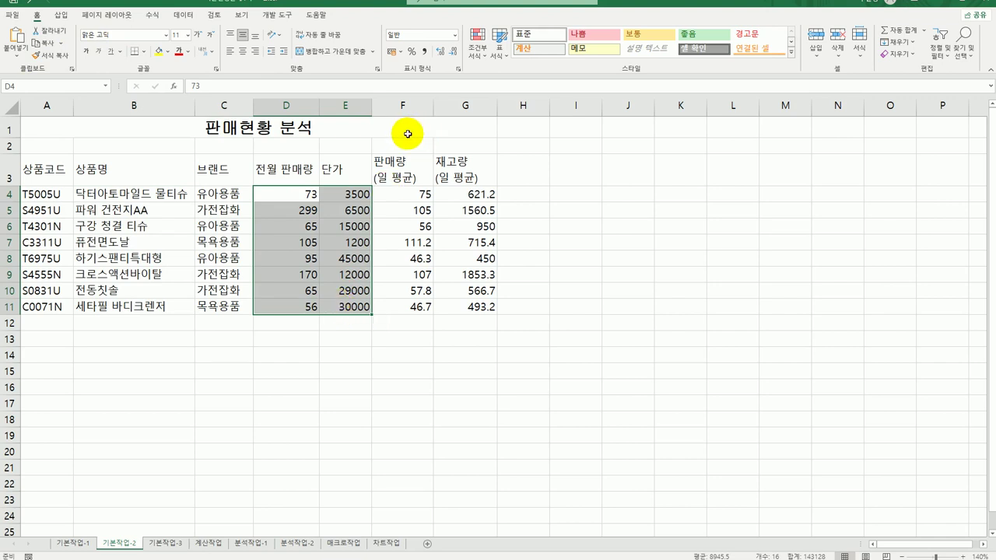
click(424, 56)
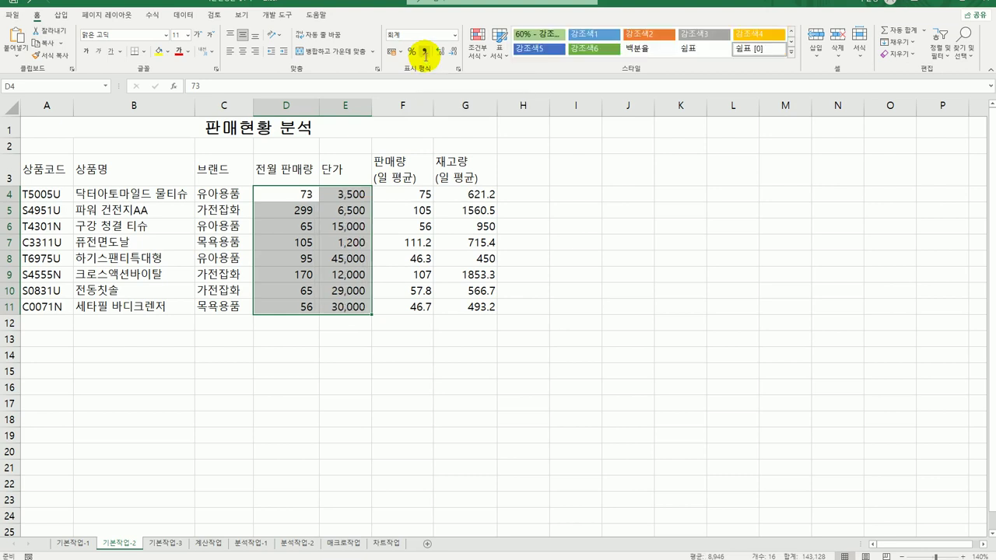
Step: Apply the custom number format #,##0.0"EA" to the daily average sales and stock values in F4:G11
drag(393, 195, 463, 306)
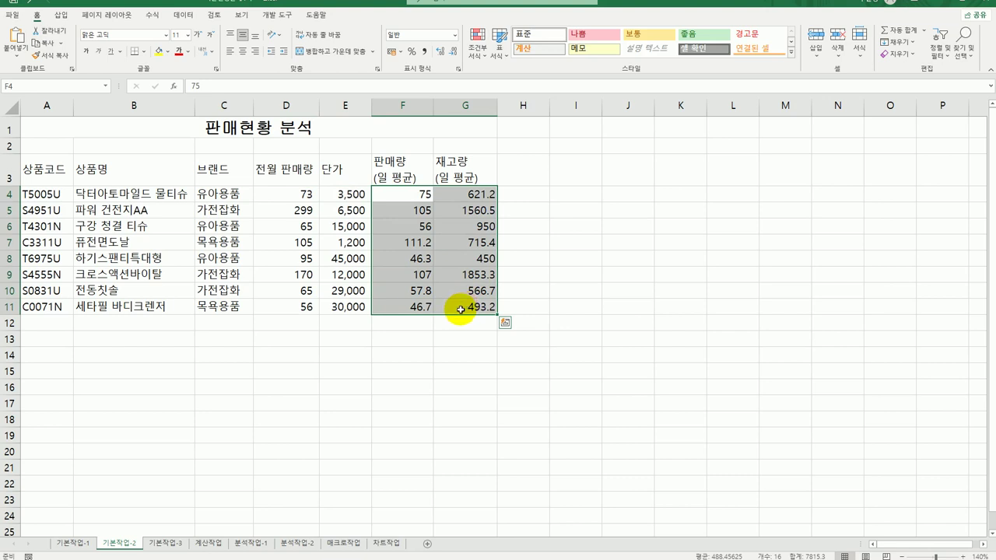
right_click(448, 198)
click(502, 416)
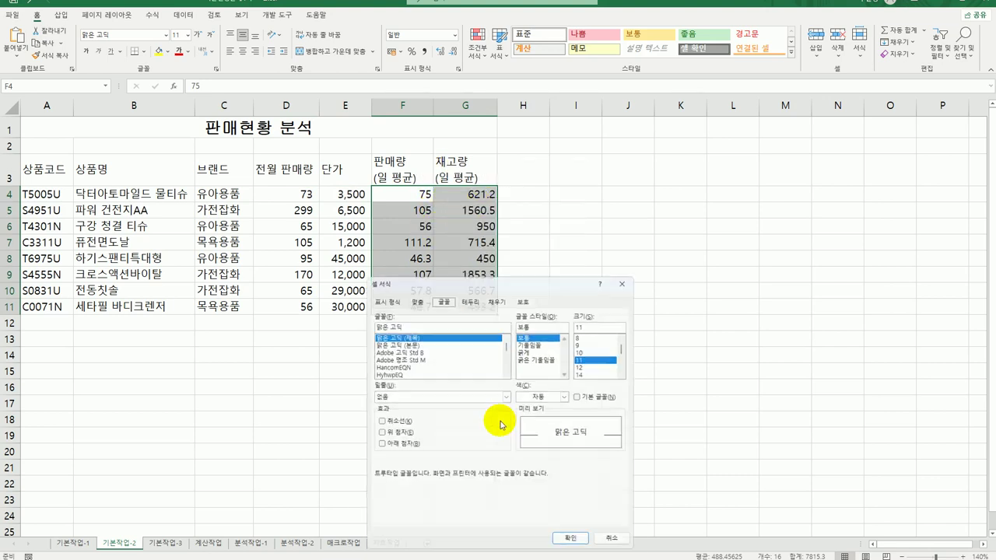
drag(481, 277, 656, 133)
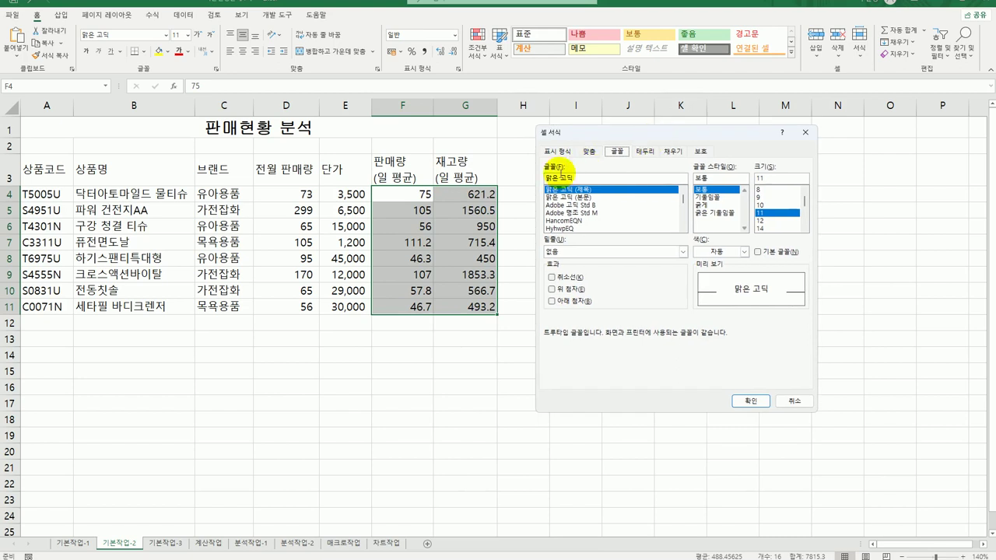
click(556, 155)
click(568, 263)
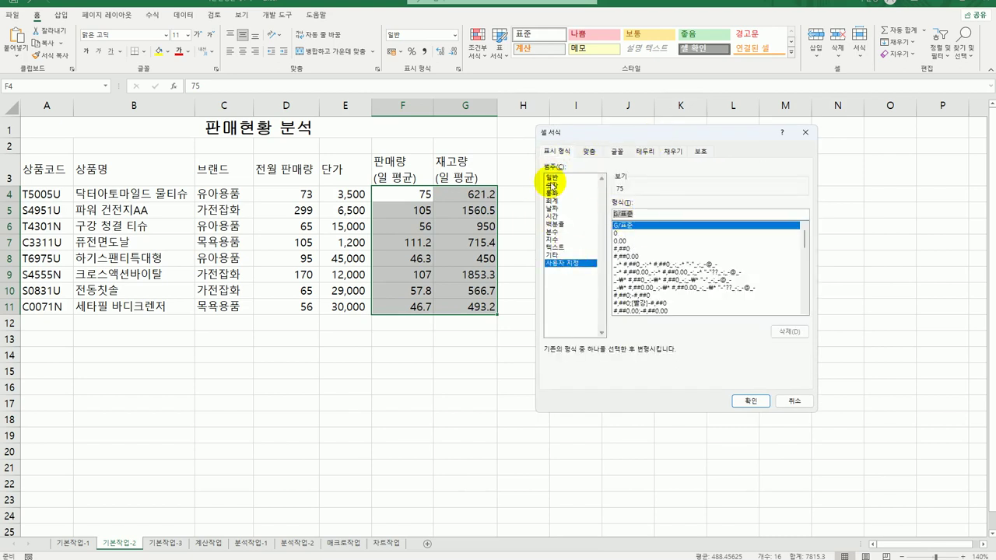
text(#,##)
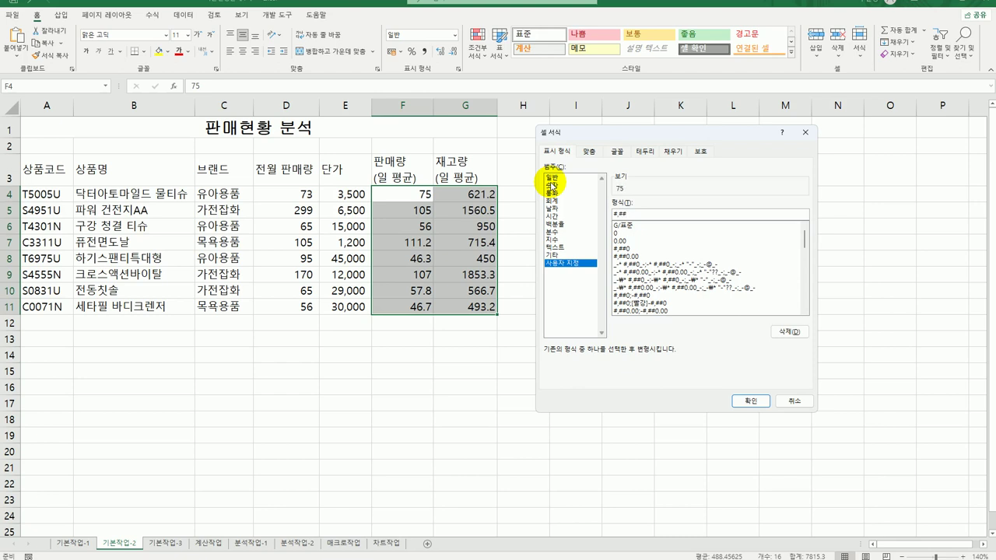
text(0.0"EA)
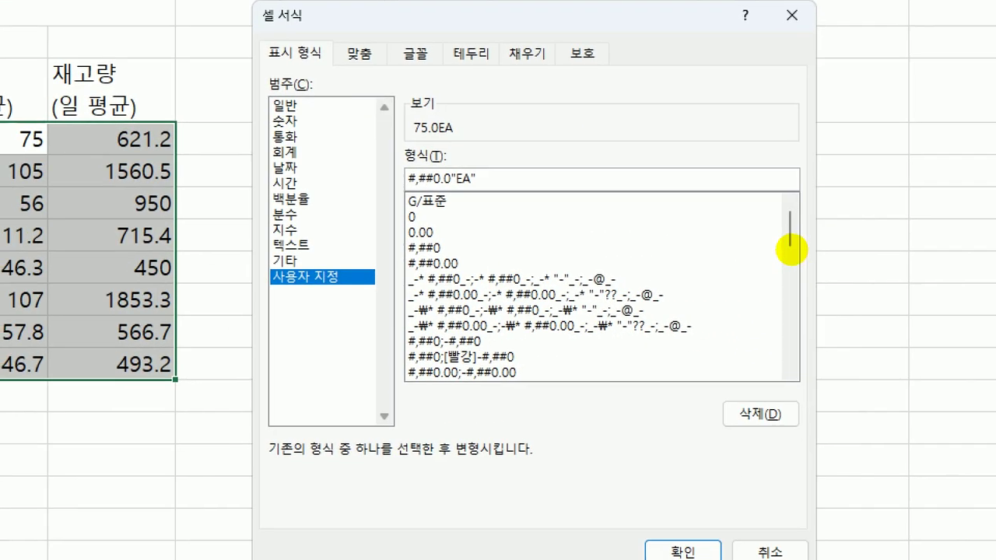
click(805, 243)
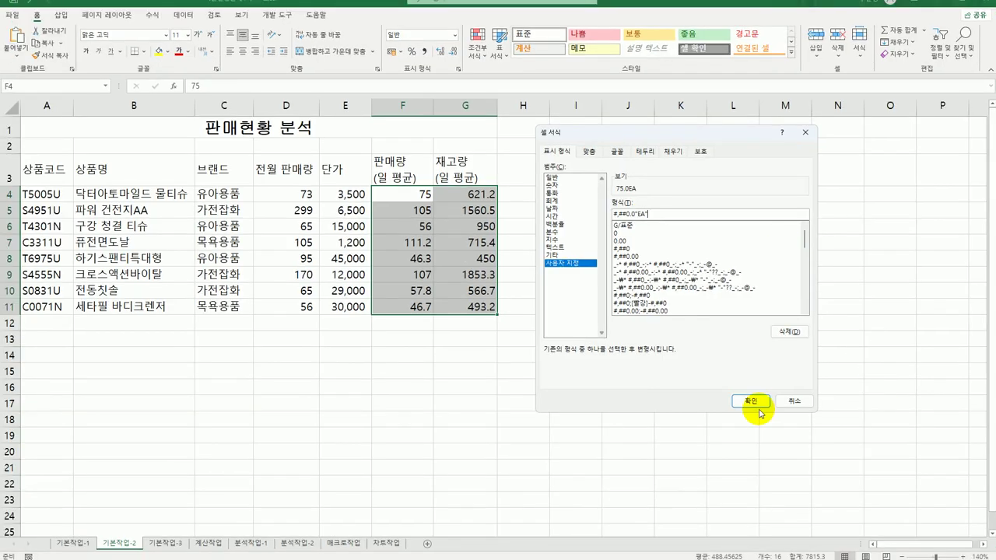
click(686, 554)
click(756, 412)
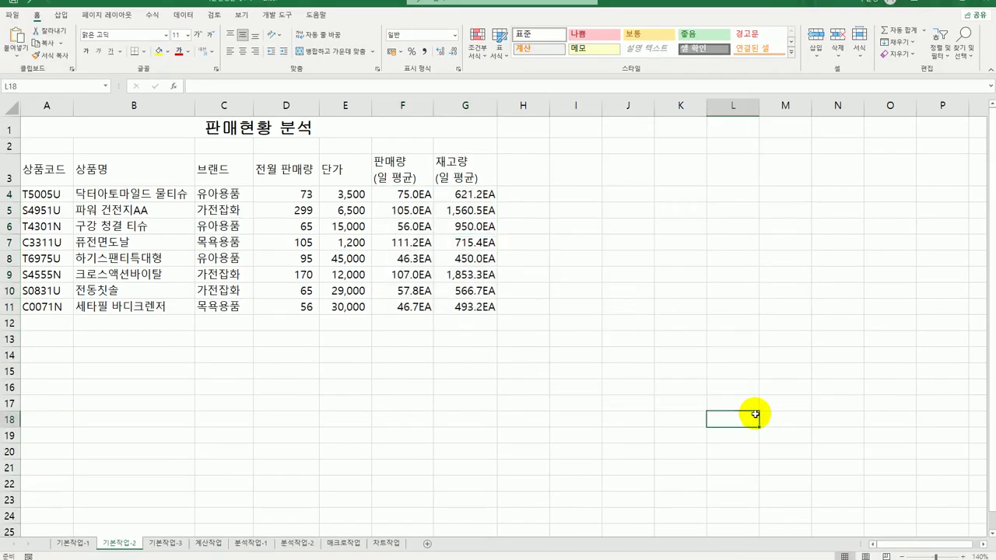
Step: Convert the header text 상품명 in B3 to the Hanja 商品名
click(120, 165)
key(F2)
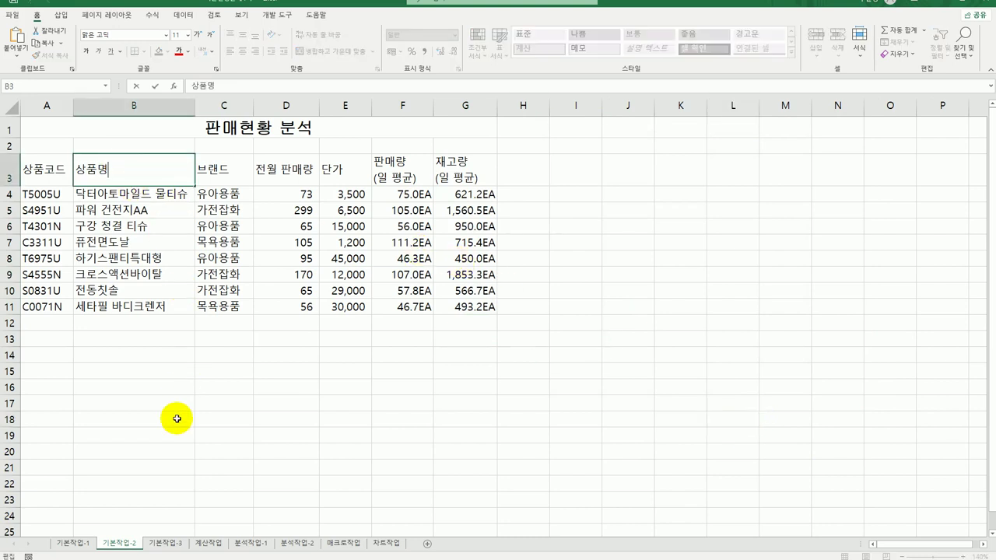
key(Hangul_Hanja)
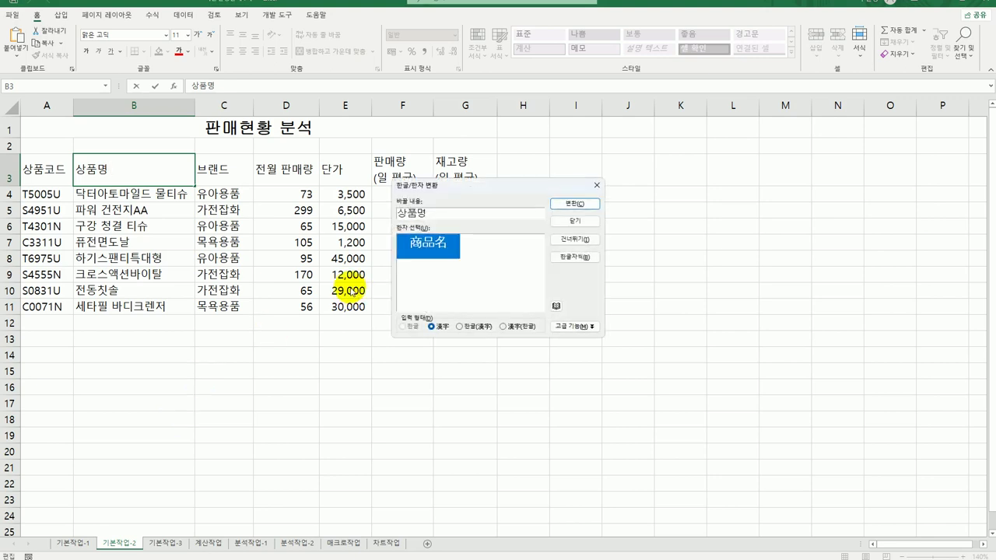
click(570, 205)
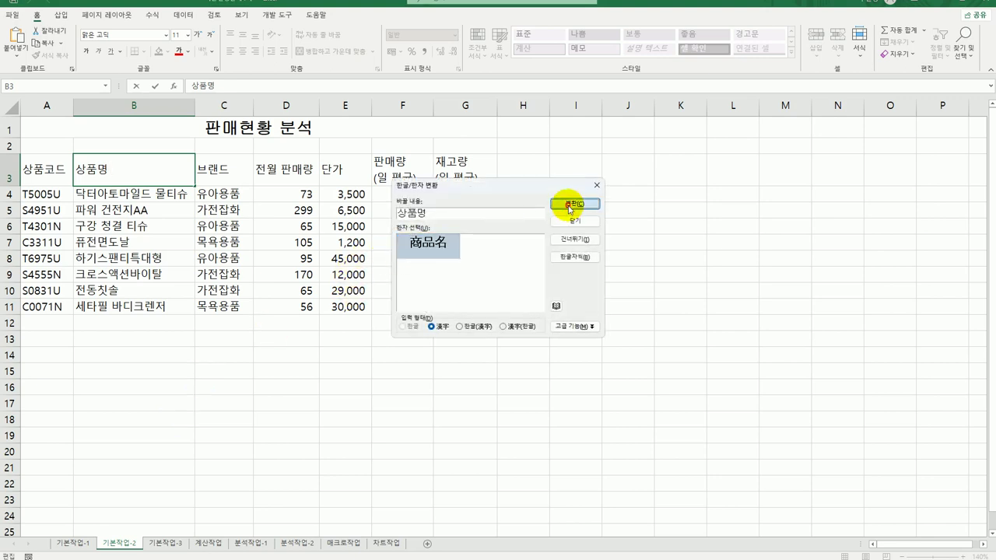
click(573, 389)
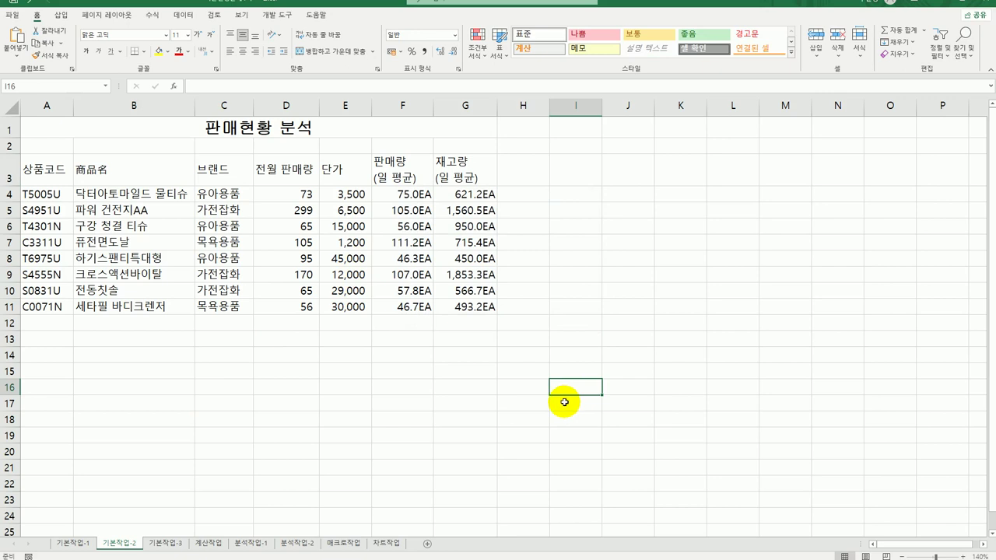
Step: Center the header cells A3:G3 horizontally and fill them with the standard orange color
drag(53, 165, 458, 171)
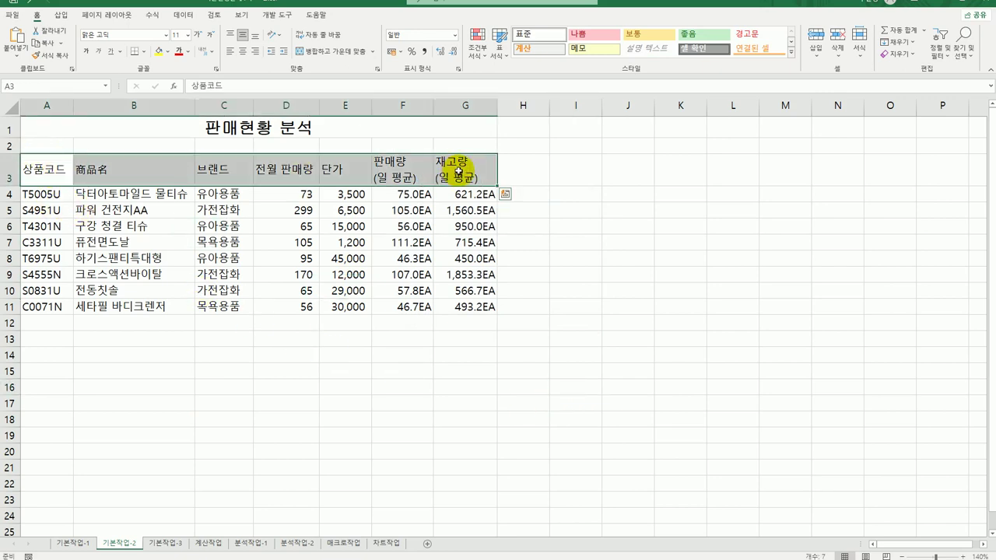
click(244, 53)
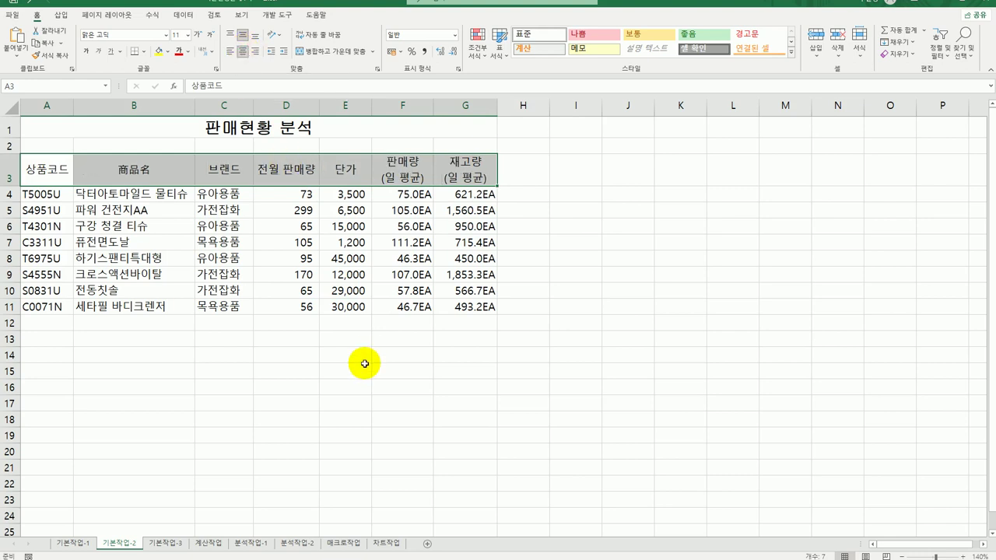
click(167, 53)
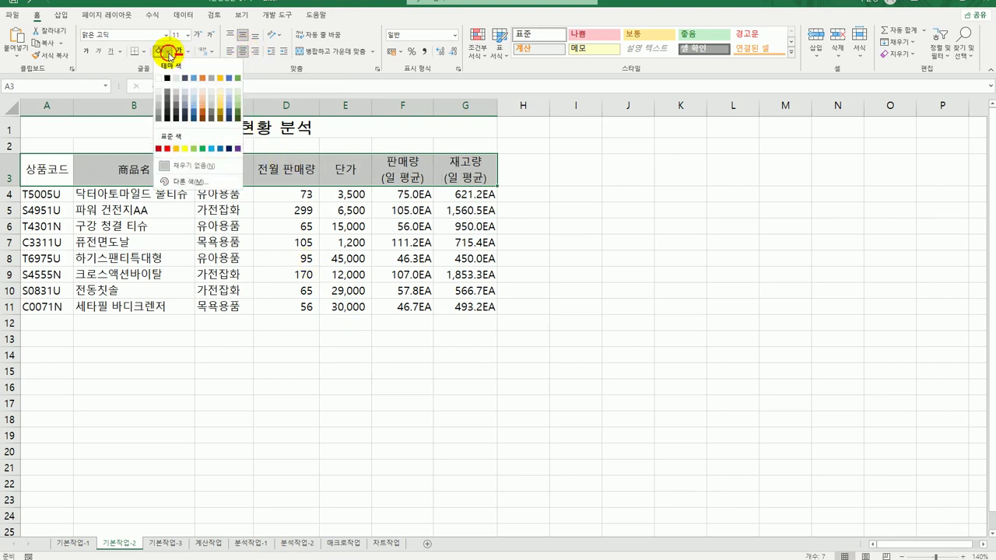
click(175, 150)
click(329, 452)
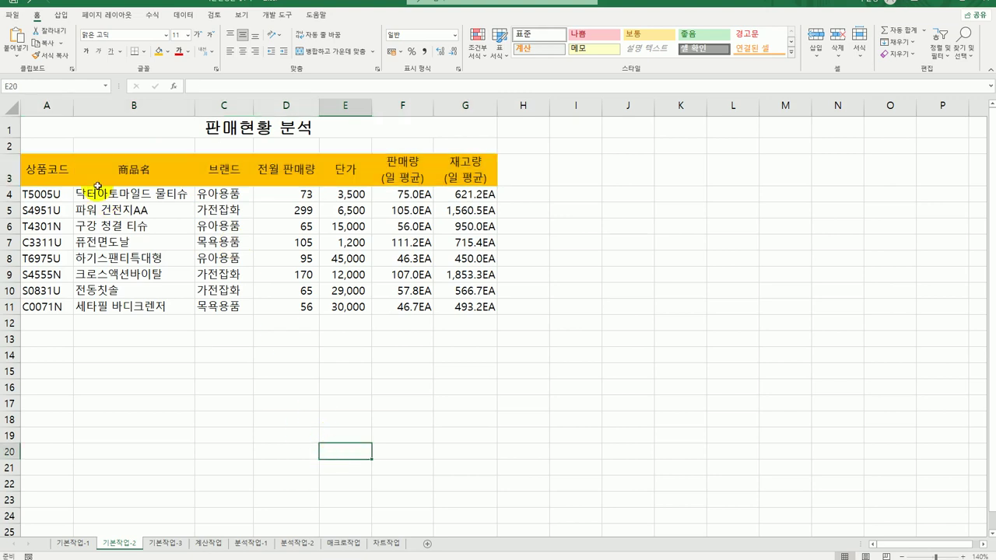
Step: Apply all borders (모든 테두리) to the table range A3:G11
drag(57, 169, 447, 311)
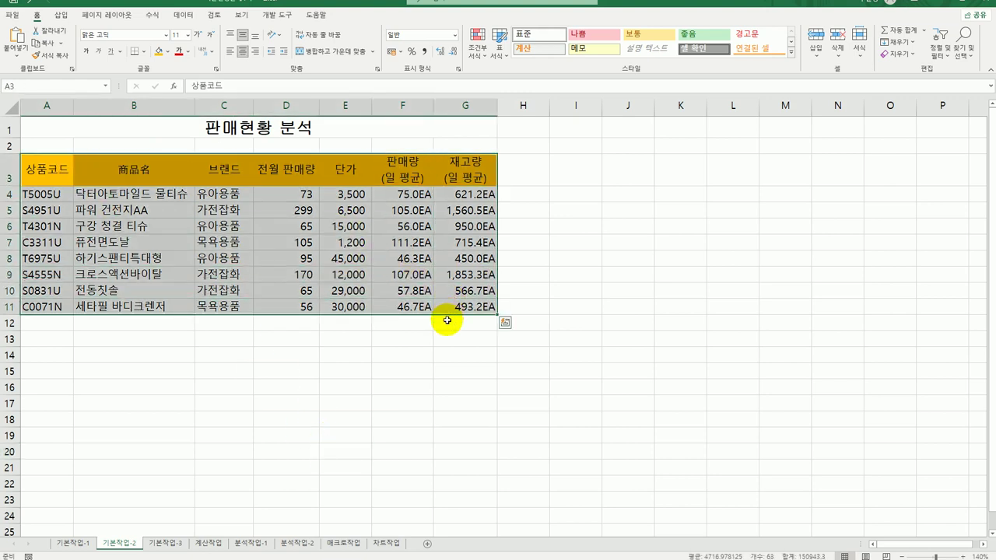
click(143, 51)
click(173, 155)
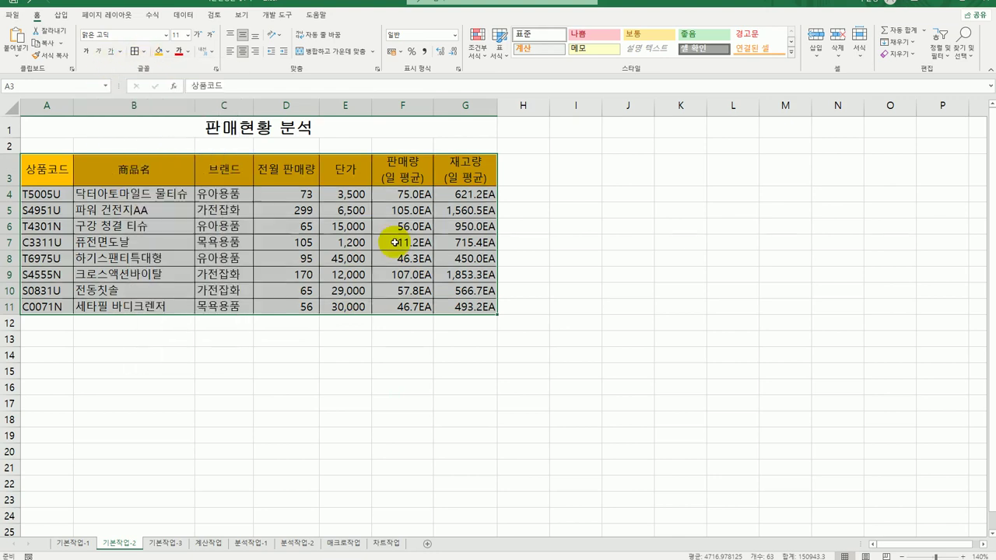
click(583, 387)
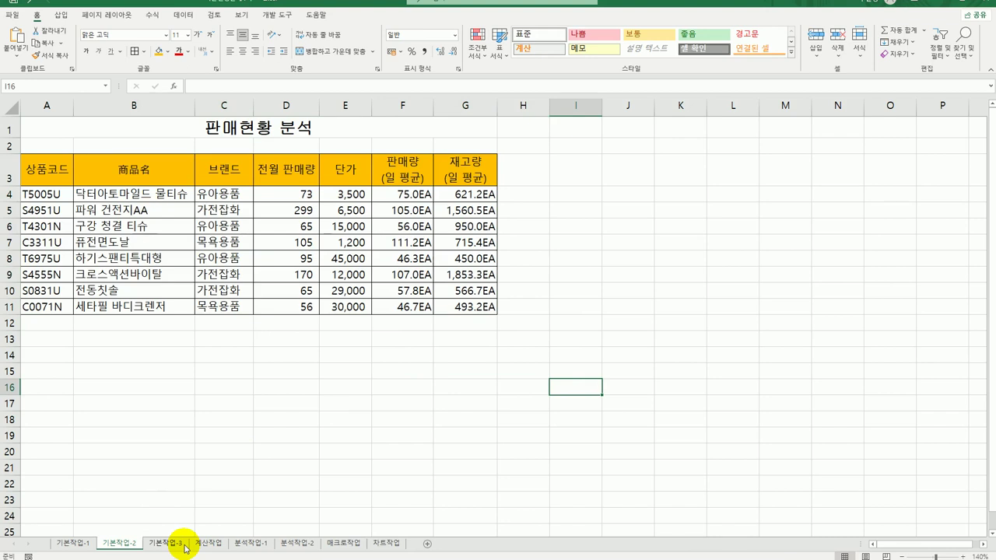
Step: On sheet 기본작업-3, start a text file import at A3 and open 과목코드 from the 기출변형문제 folder
click(155, 545)
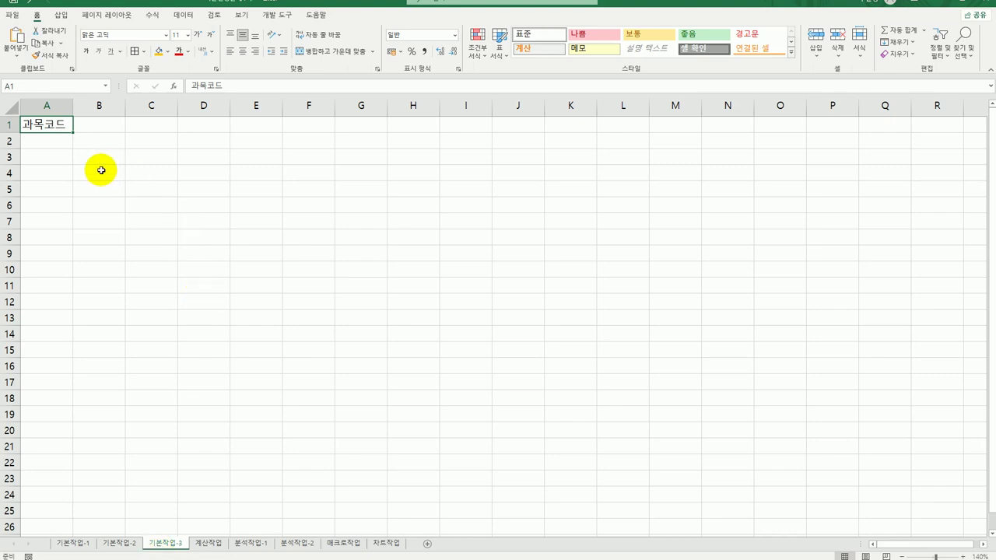
click(58, 159)
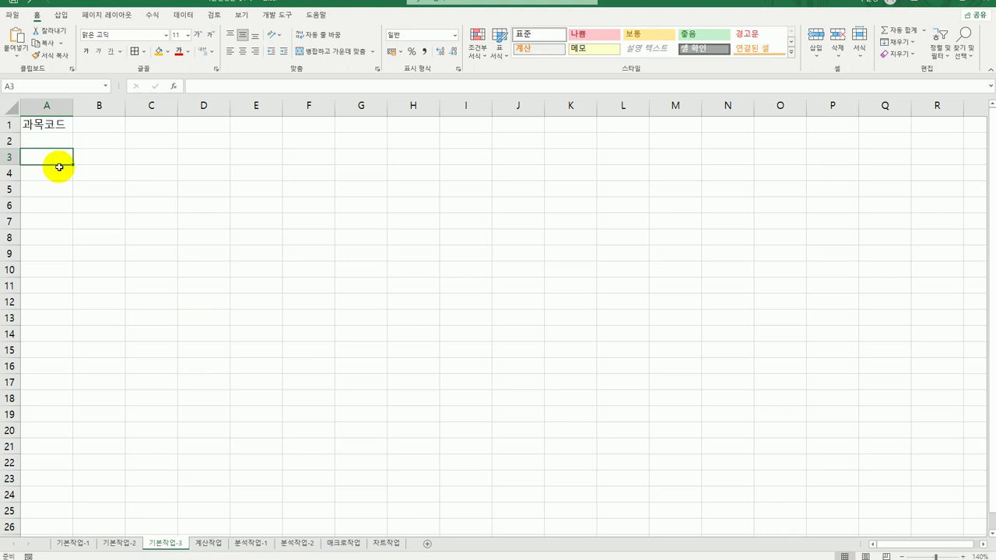
click(181, 15)
click(42, 47)
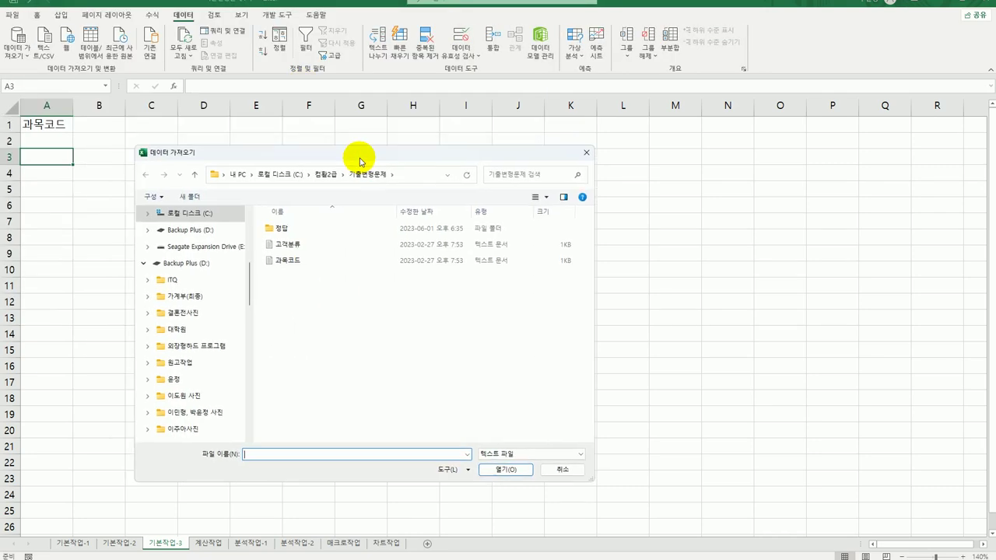
click(315, 259)
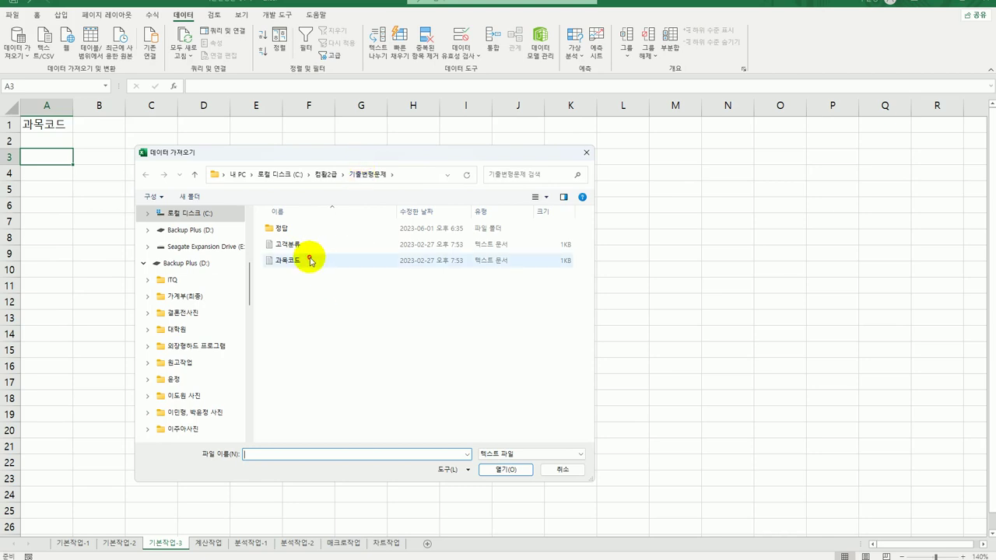
click(488, 470)
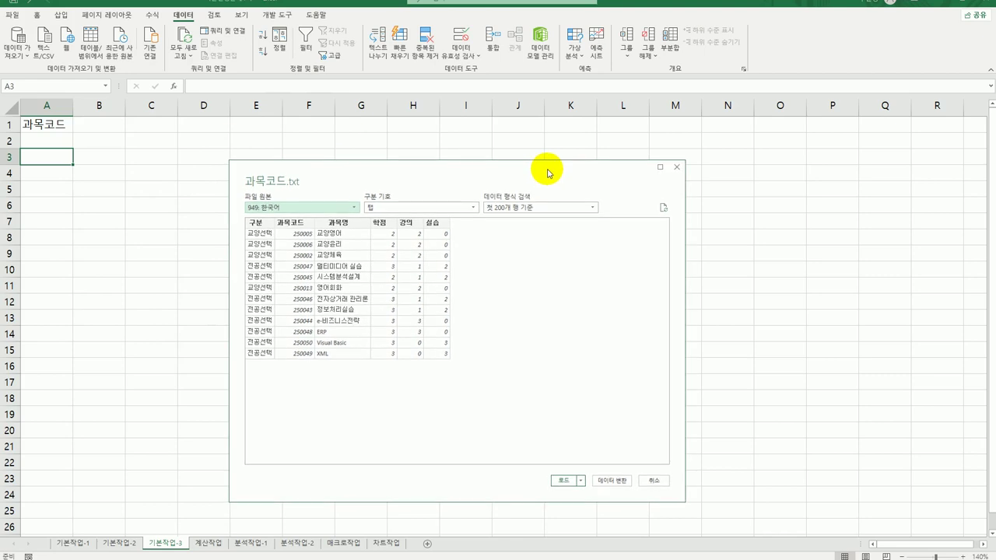
Step: Keep the tab delimiter and load the 과목코드.txt data as a table into the existing worksheet at A3
click(473, 210)
click(473, 210)
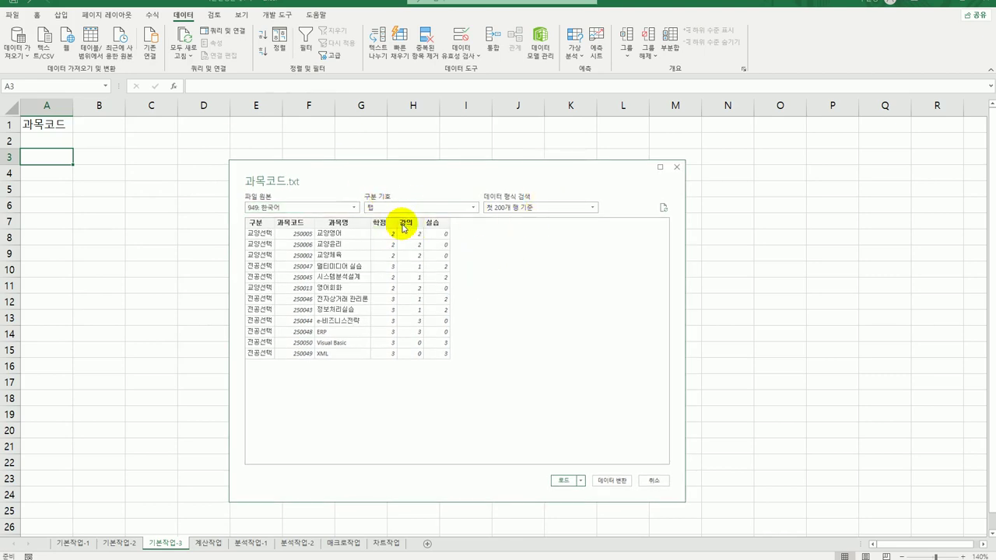
click(581, 481)
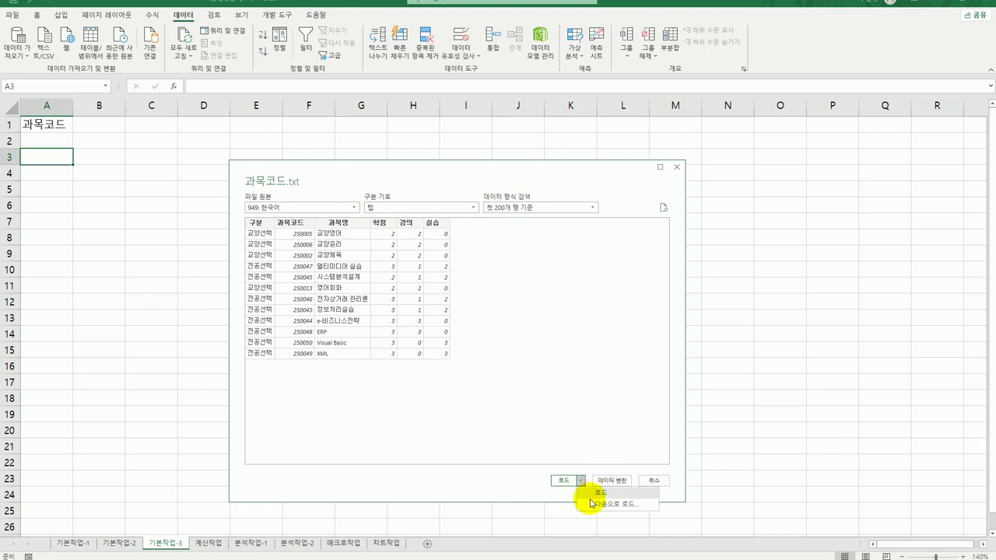
click(589, 503)
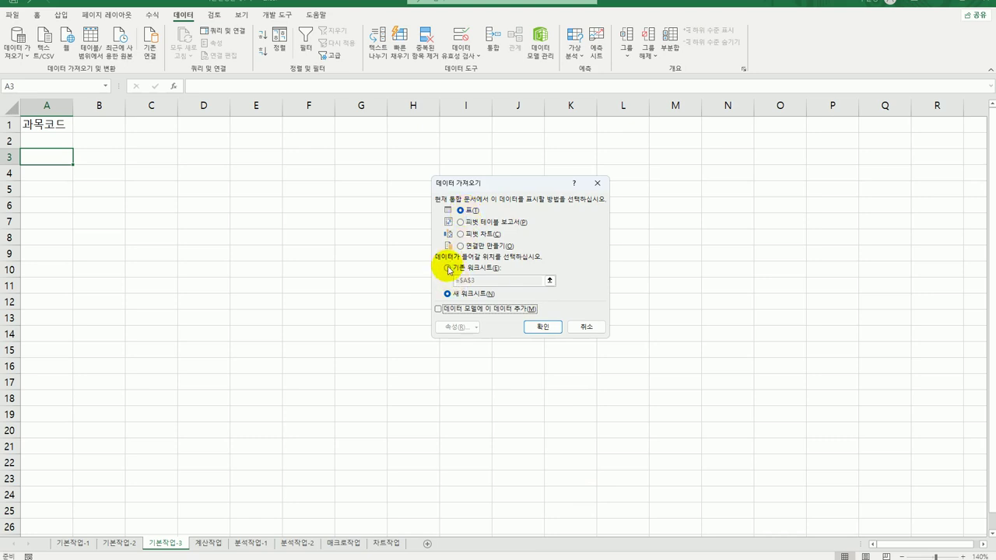
click(448, 268)
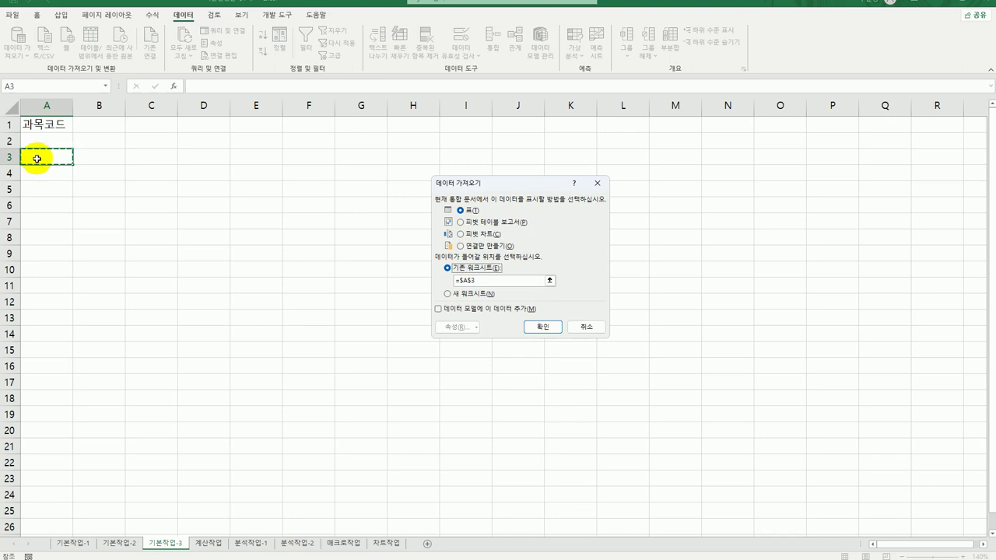
click(543, 328)
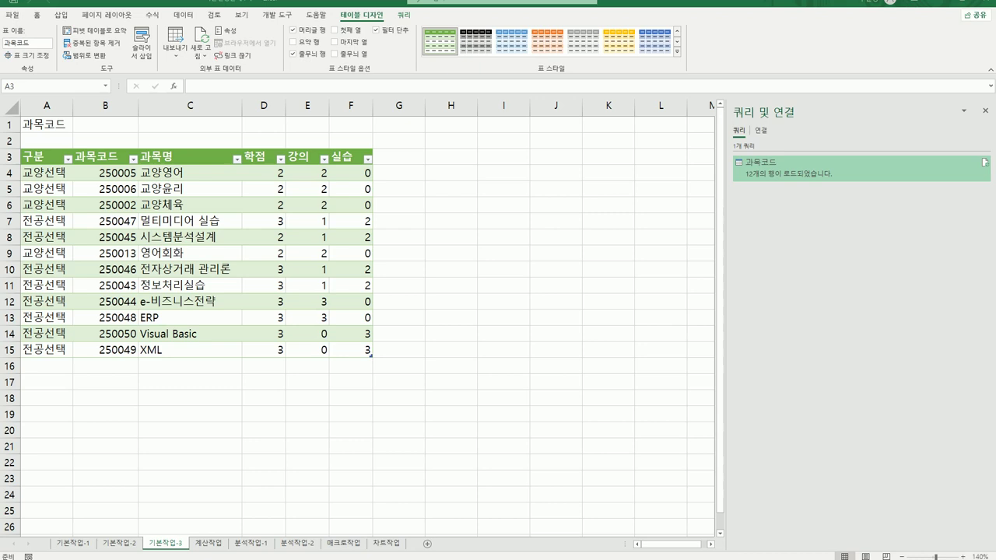
Step: On sheet 계산작업, start a DAYS function in cell C3 of 표1 and open its function arguments
click(208, 545)
scroll(237, 513, up, 2)
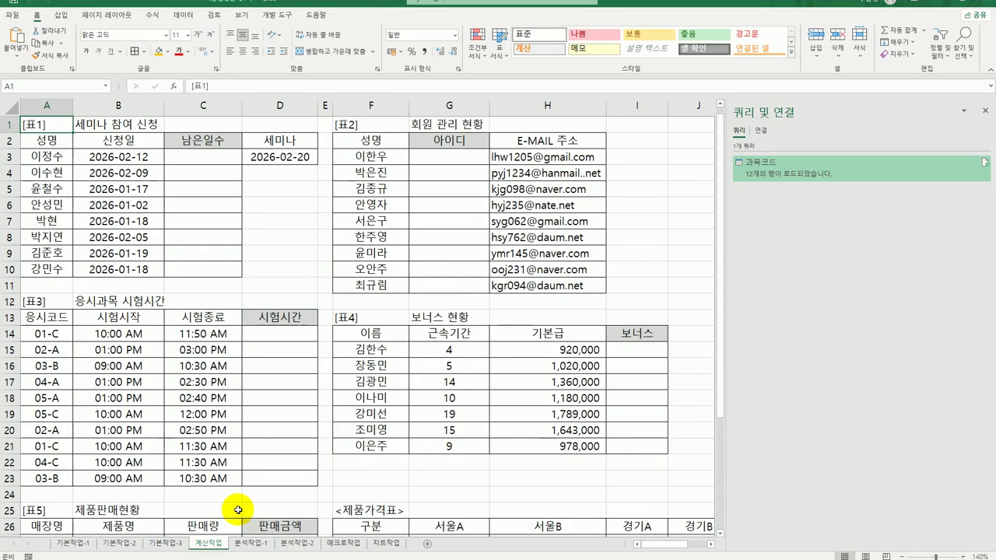
click(217, 160)
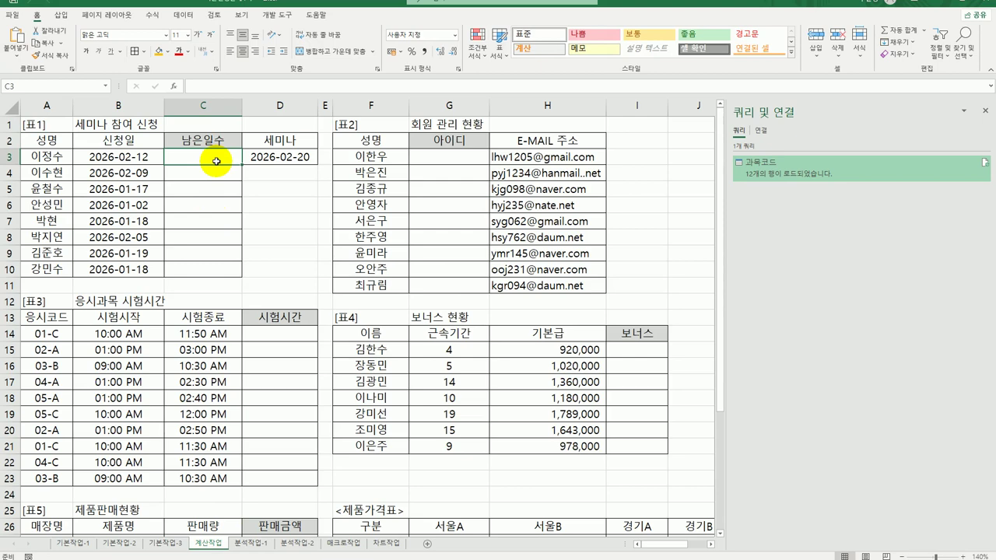
click(273, 158)
click(181, 171)
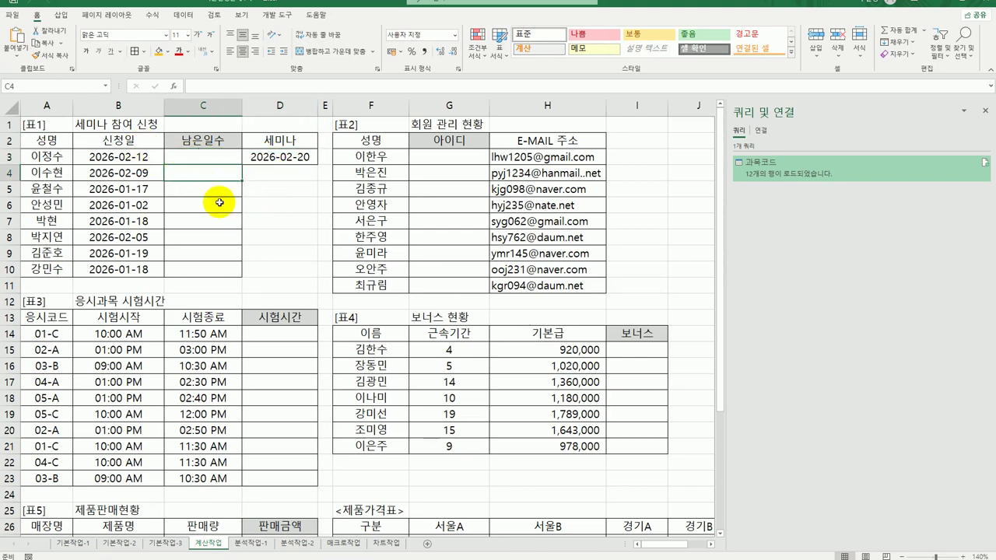
click(207, 160)
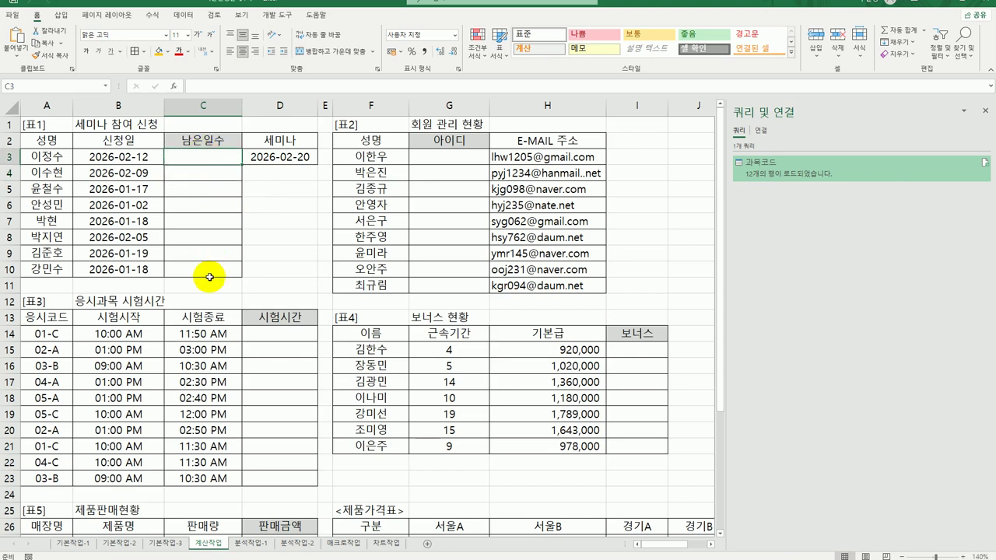
text(=)
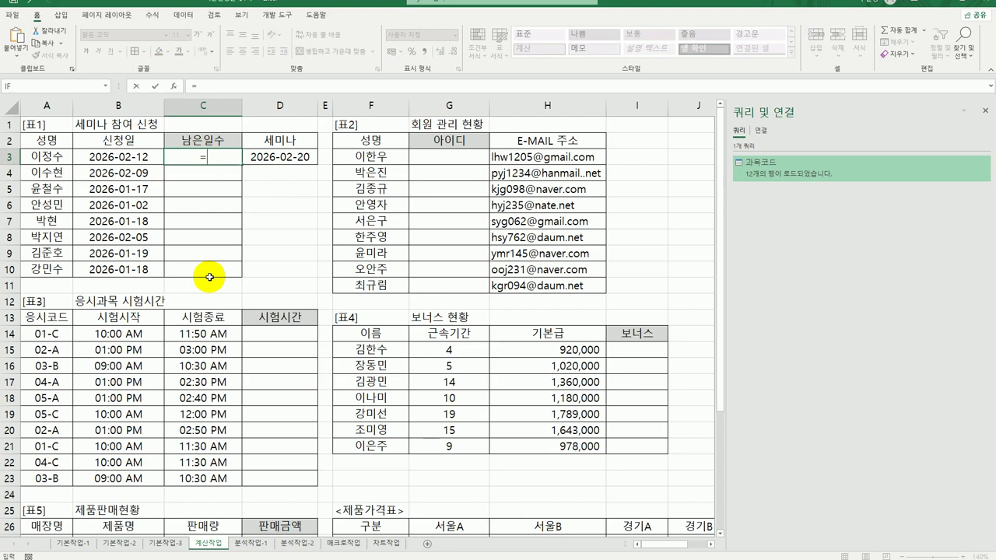
text(da)
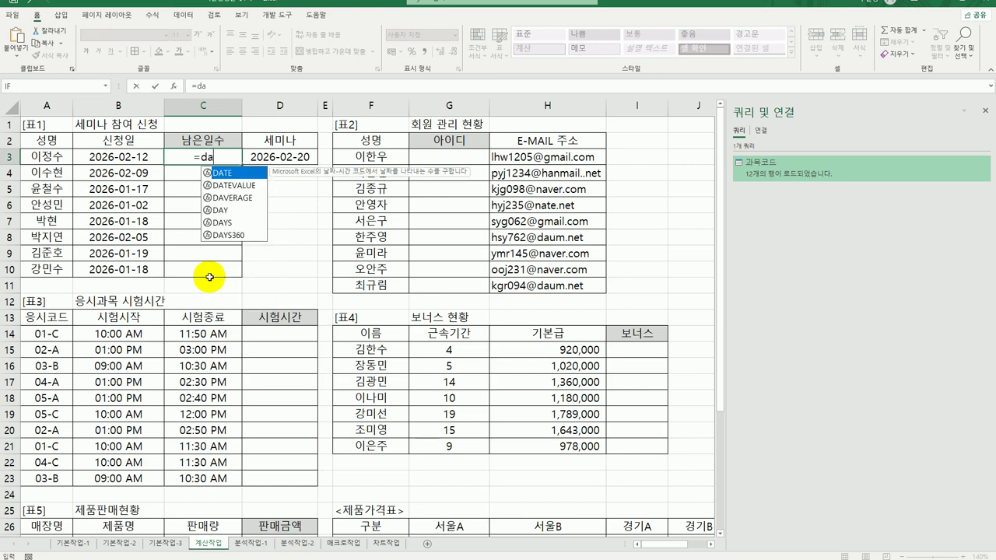
double_click(243, 223)
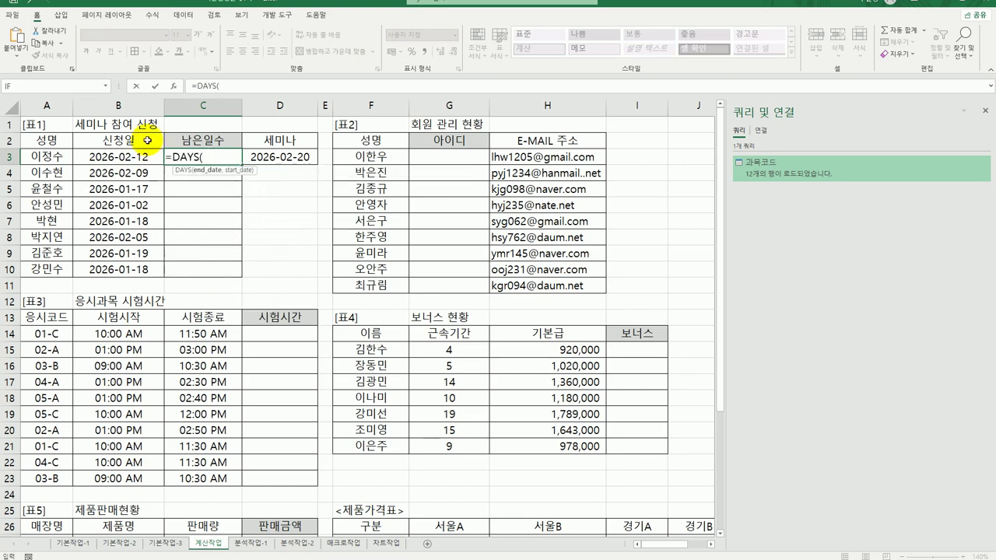
click(176, 91)
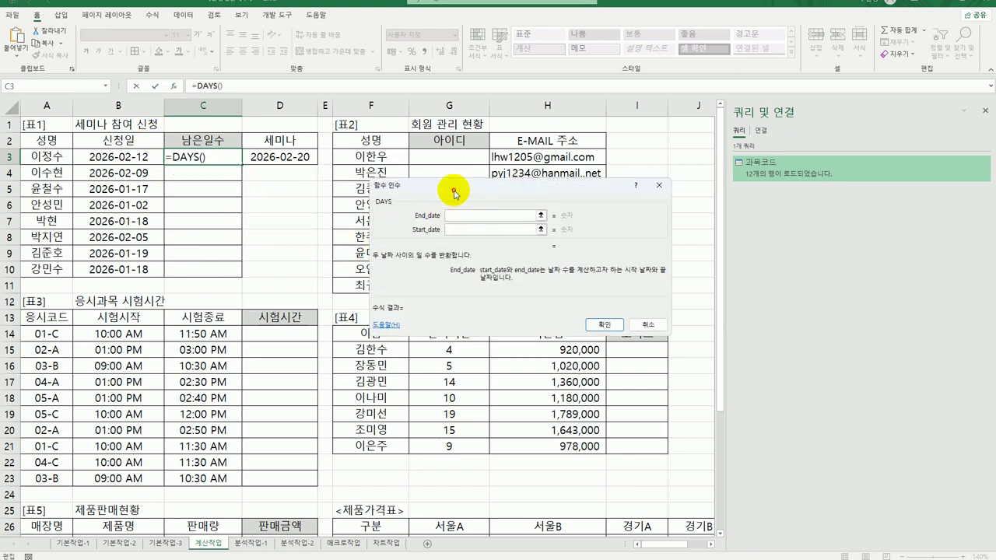
Step: Complete the DAYS function in C3 with End_date as the absolute reference $D$3 and Start_date as B3
drag(452, 193, 320, 241)
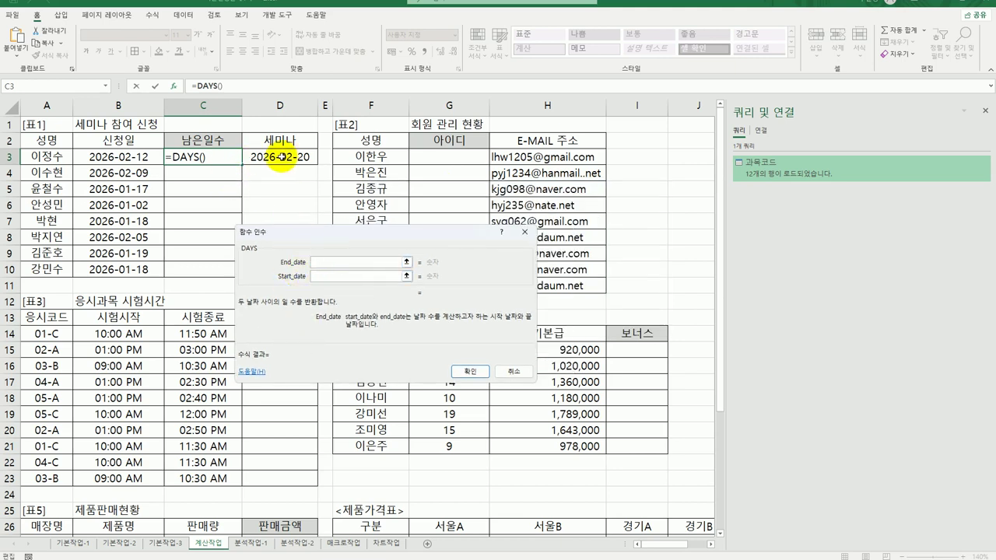
click(286, 158)
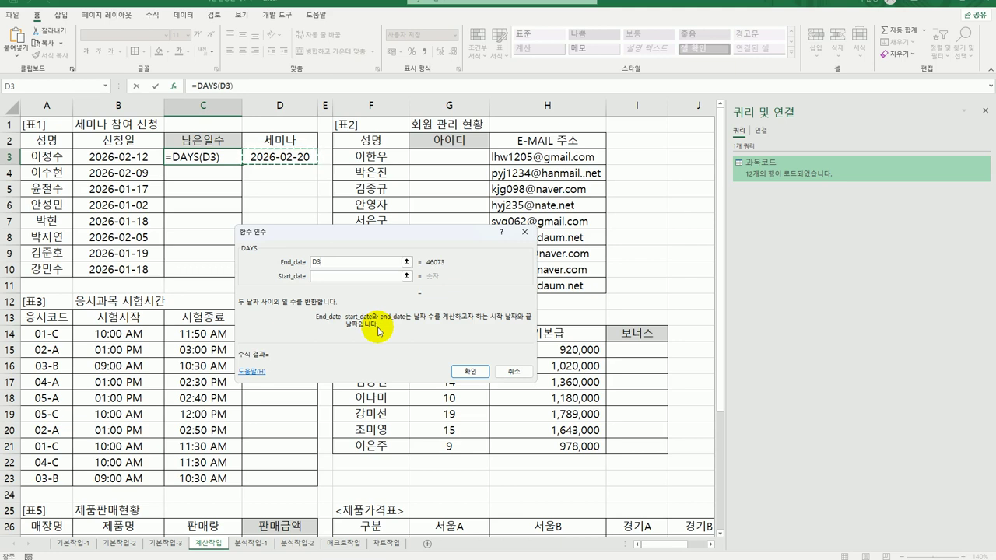
key(F4)
click(359, 277)
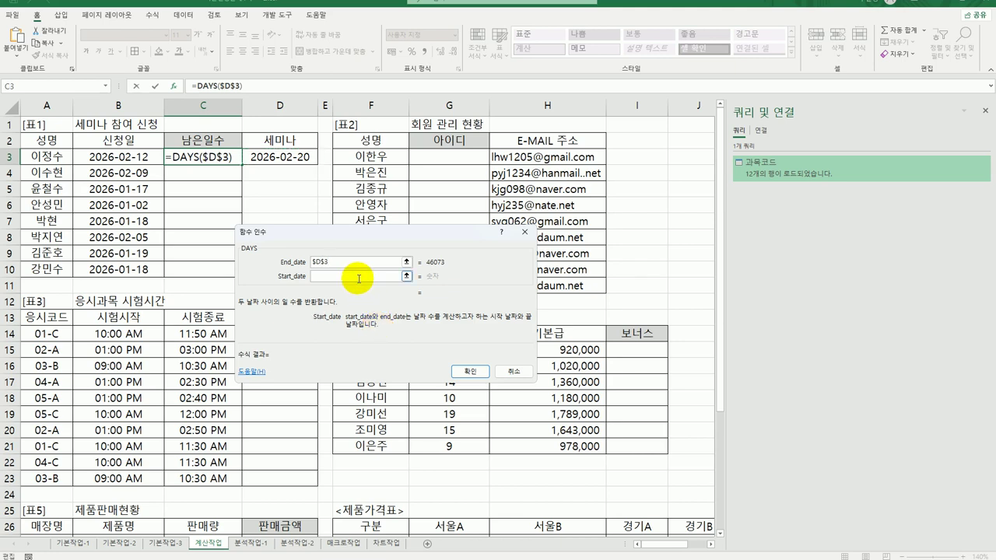
click(144, 157)
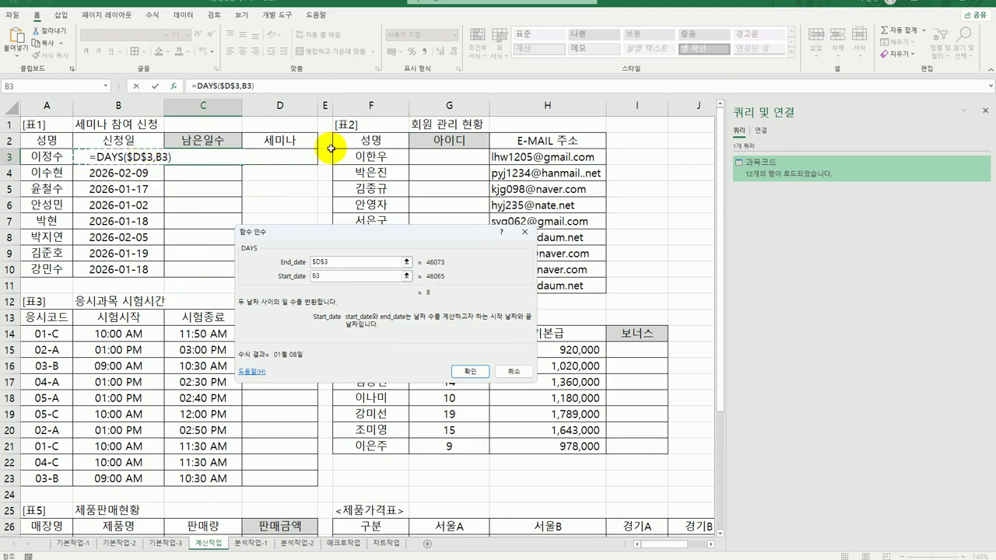
click(461, 372)
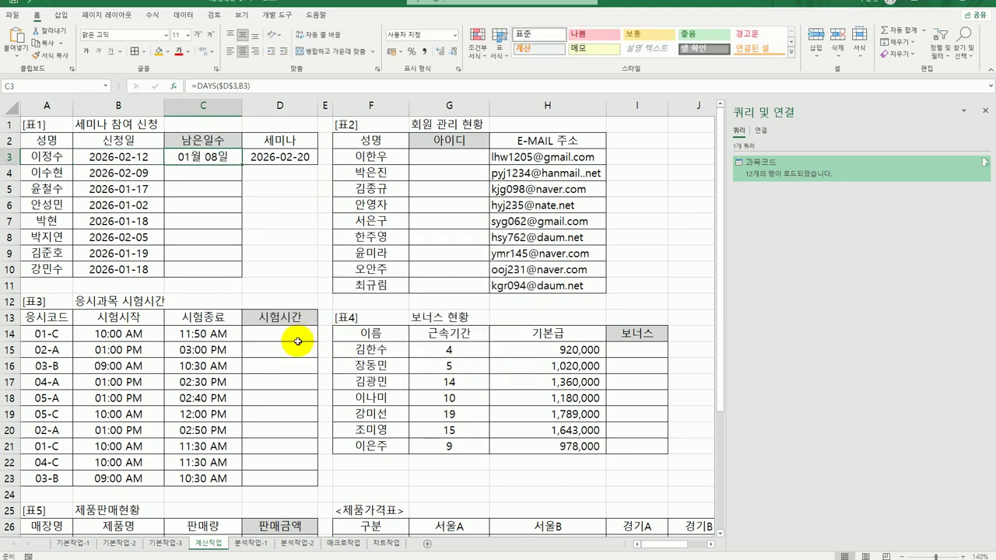
Step: Append &"일" to the DAYS formula in C3 and fill it down through C10
double_click(226, 160)
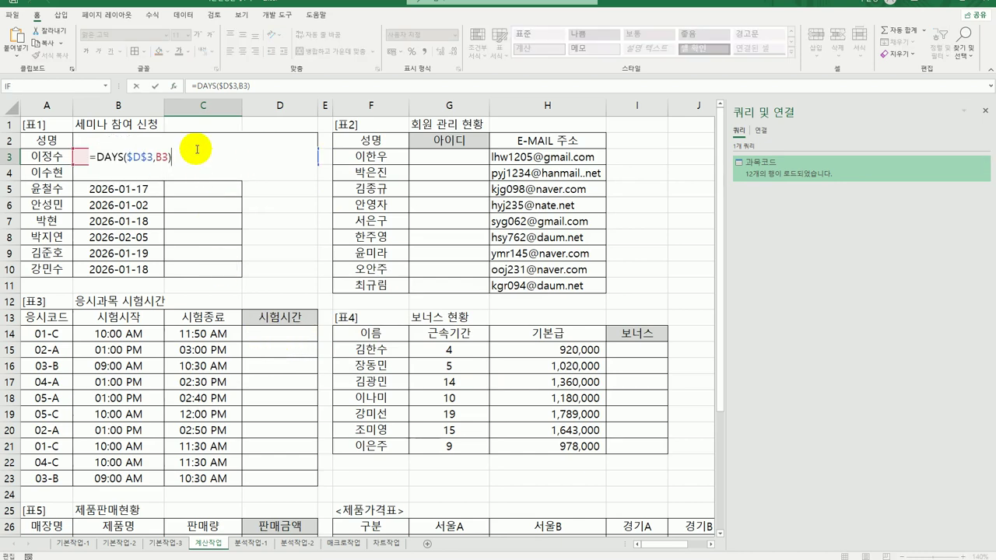
text(&"일)
key(Return)
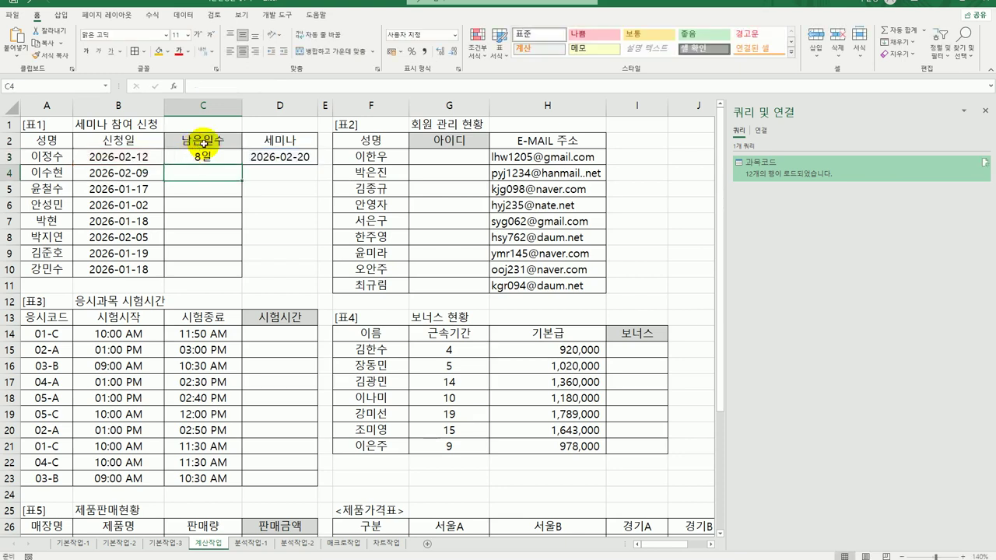
click(210, 155)
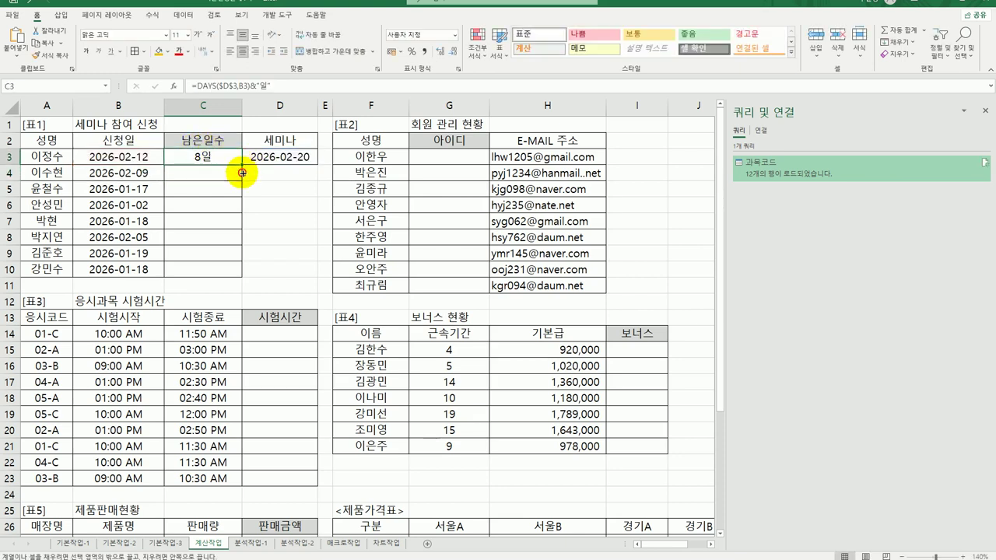
double_click(242, 172)
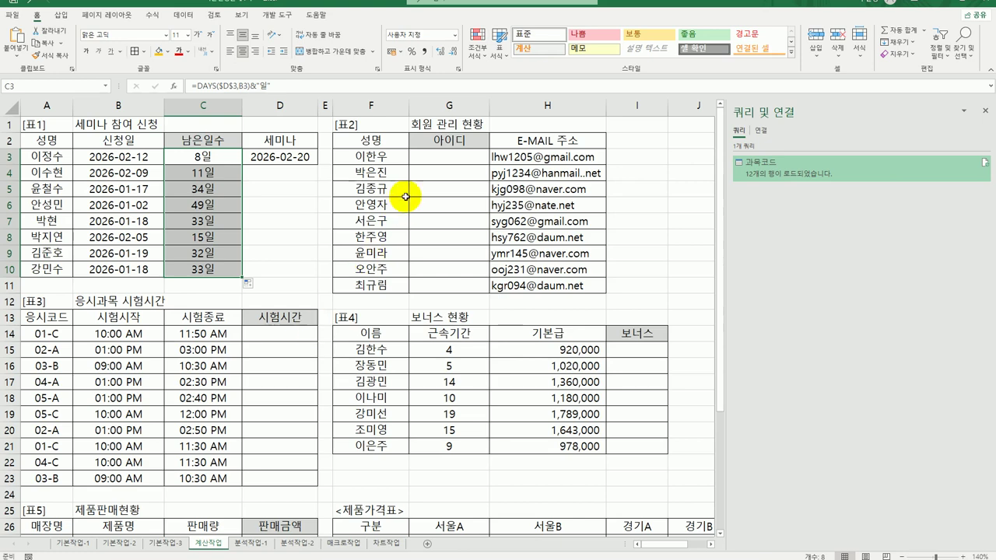
Step: In G3 of 표2, enter a SEARCH function with Find_text "@", Within_text H3 and Start_num 1
click(452, 159)
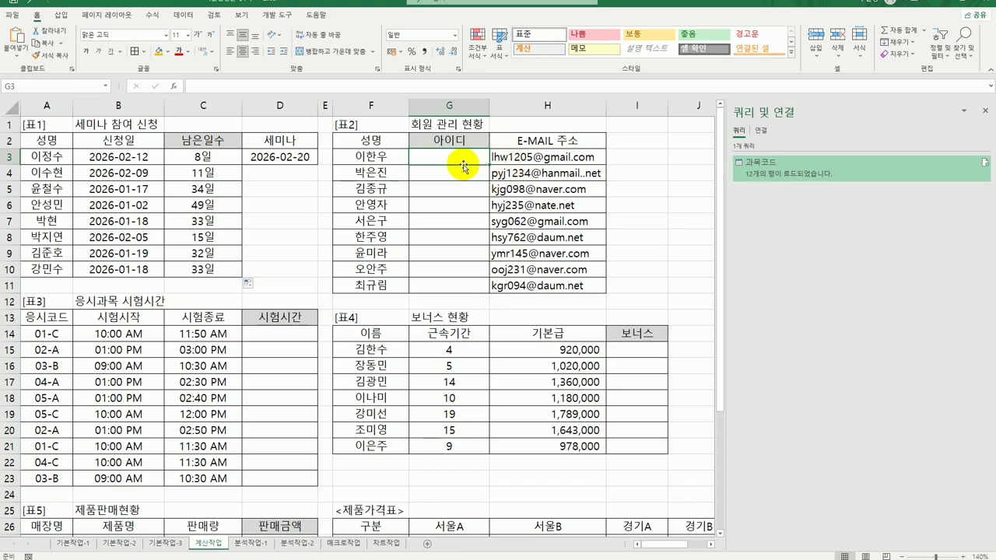
text(=)
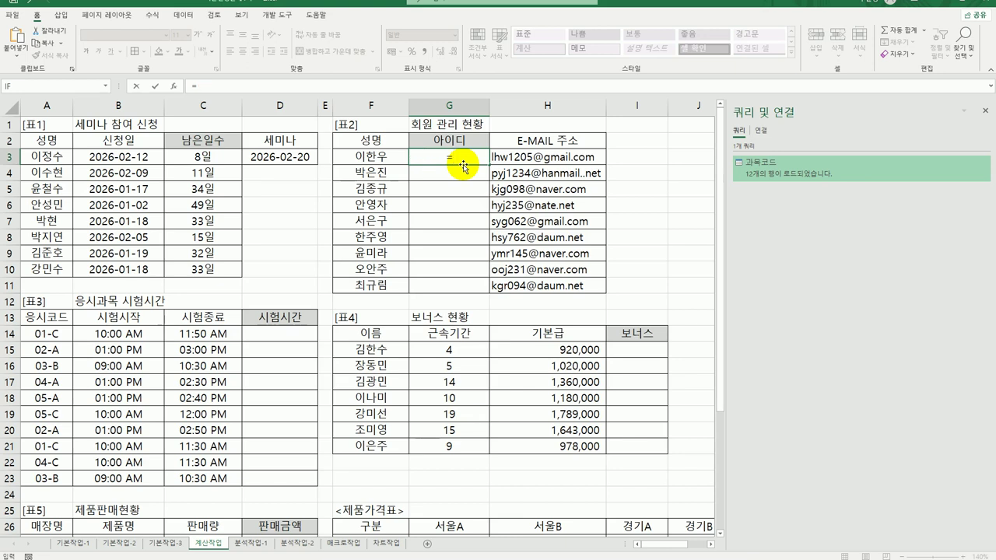
text(se)
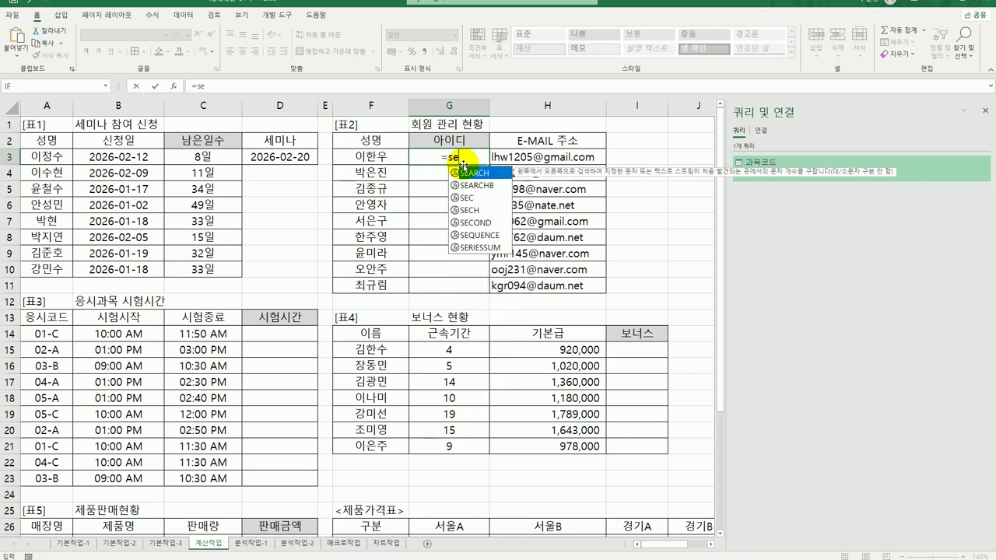
double_click(478, 173)
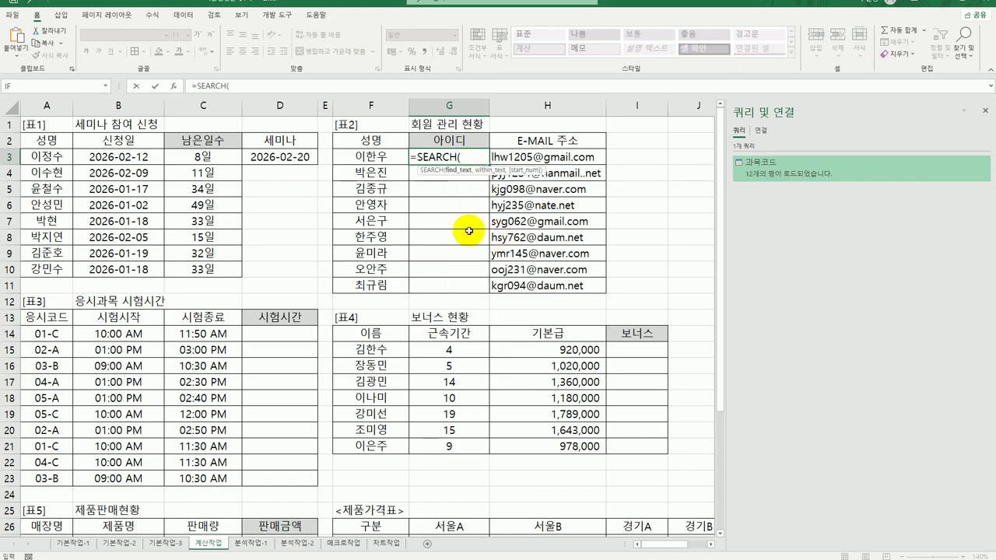
click(174, 85)
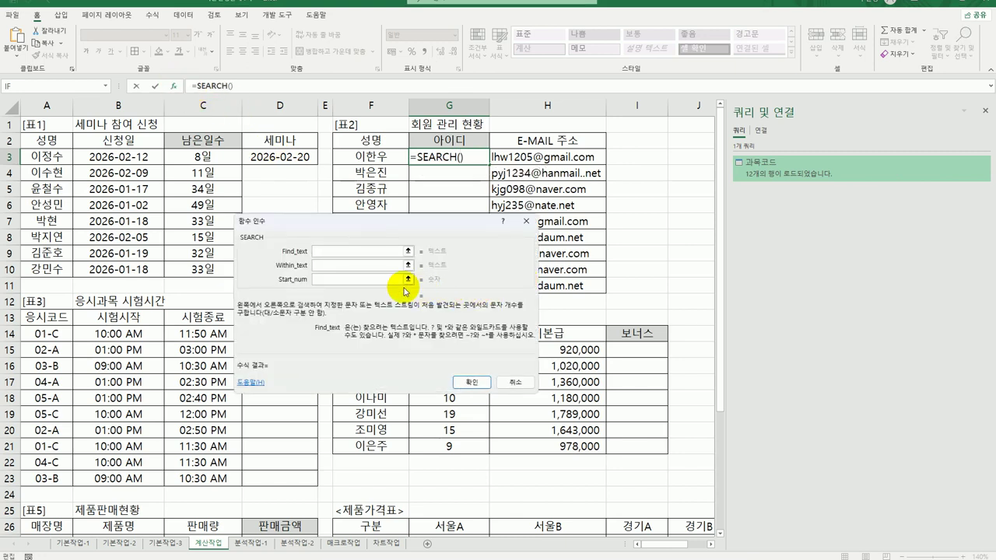
text(@)
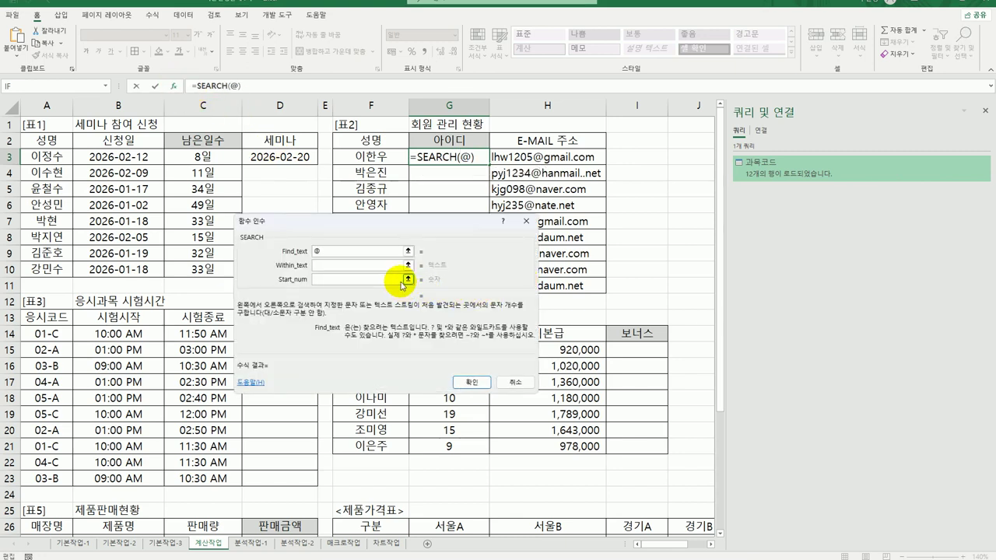
key(Tab)
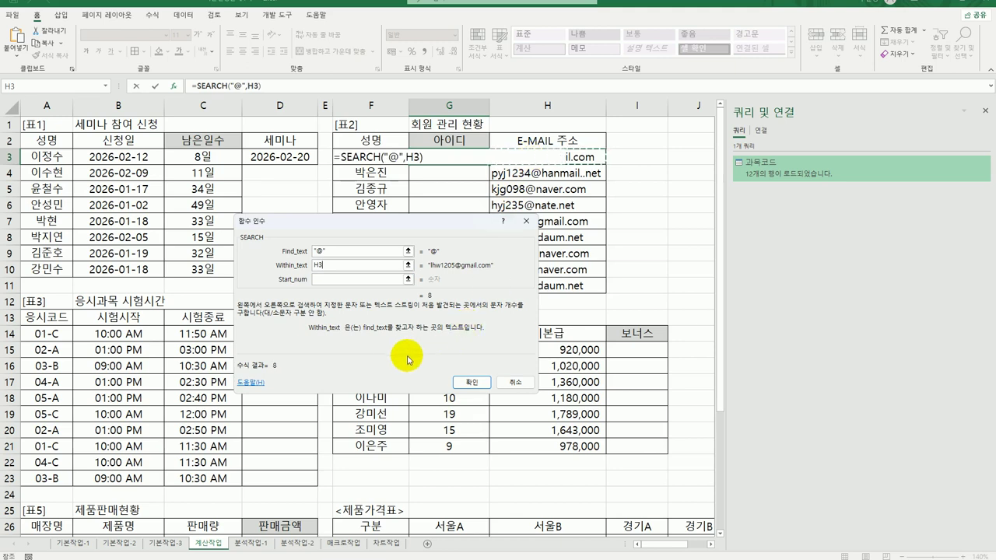
click(345, 280)
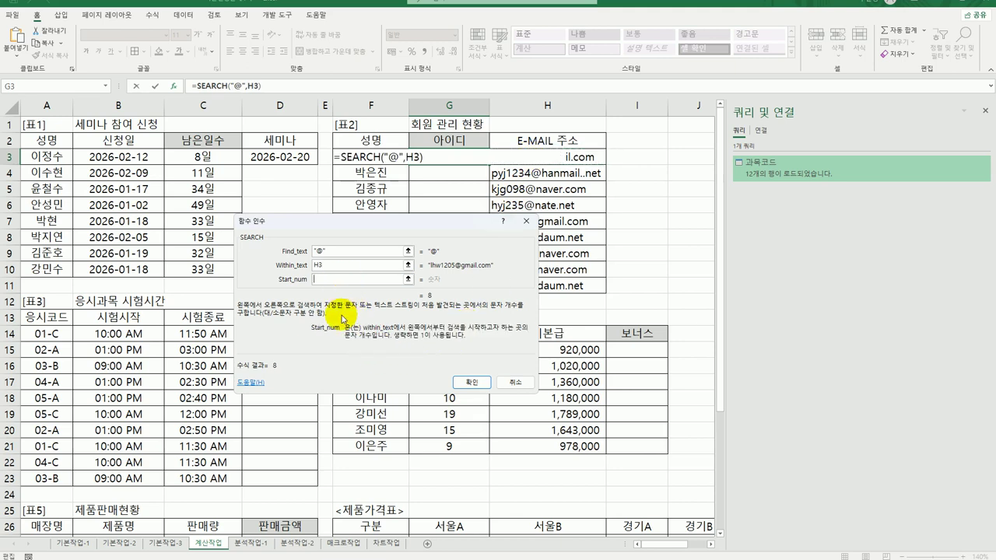
text(1)
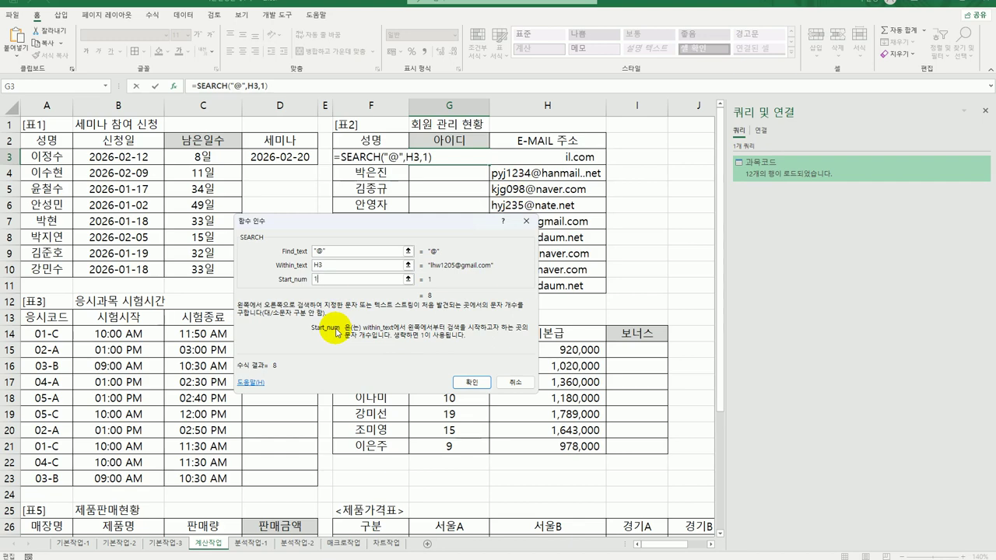
click(470, 382)
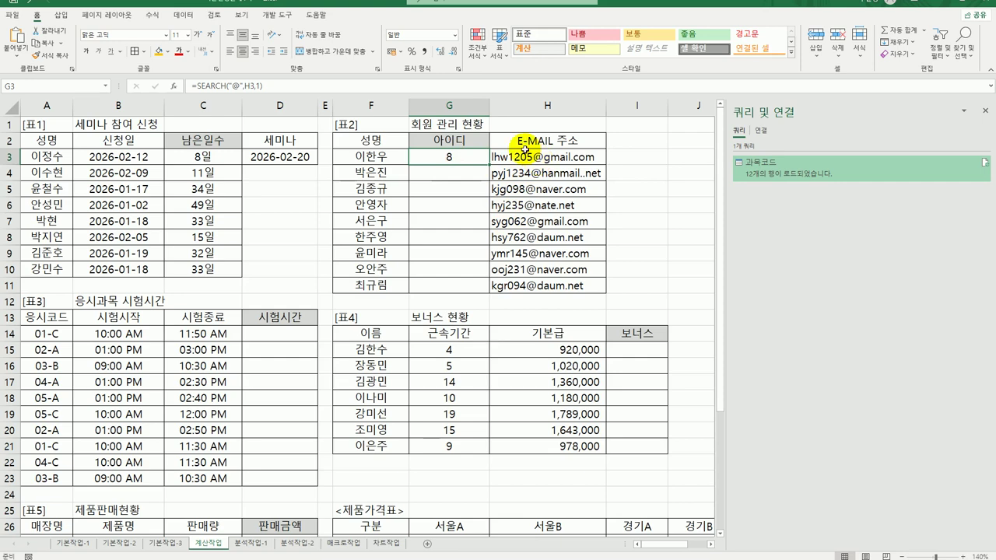
Step: Subtract 1 from the SEARCH formula in G3, making it =SEARCH("@",H3,1)-1
double_click(459, 156)
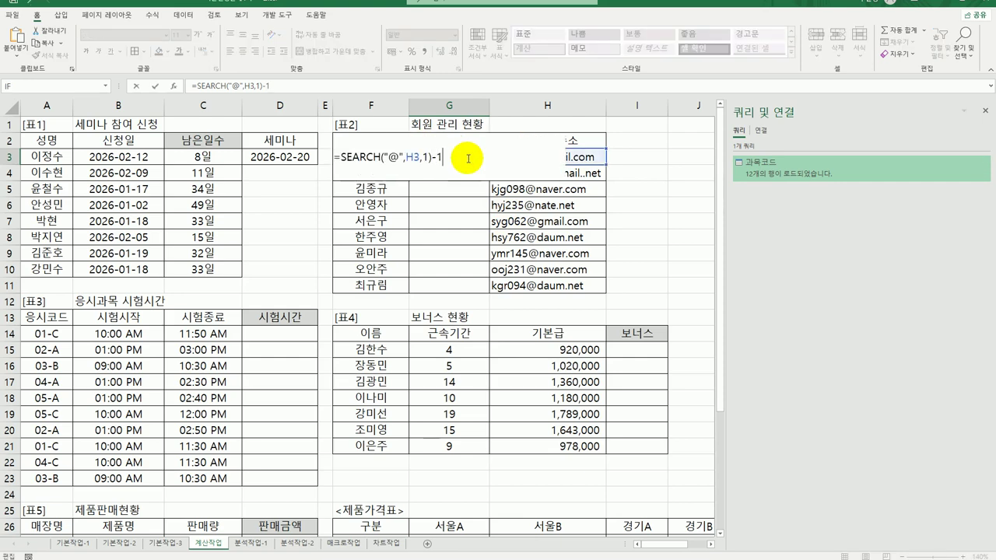
key(Return)
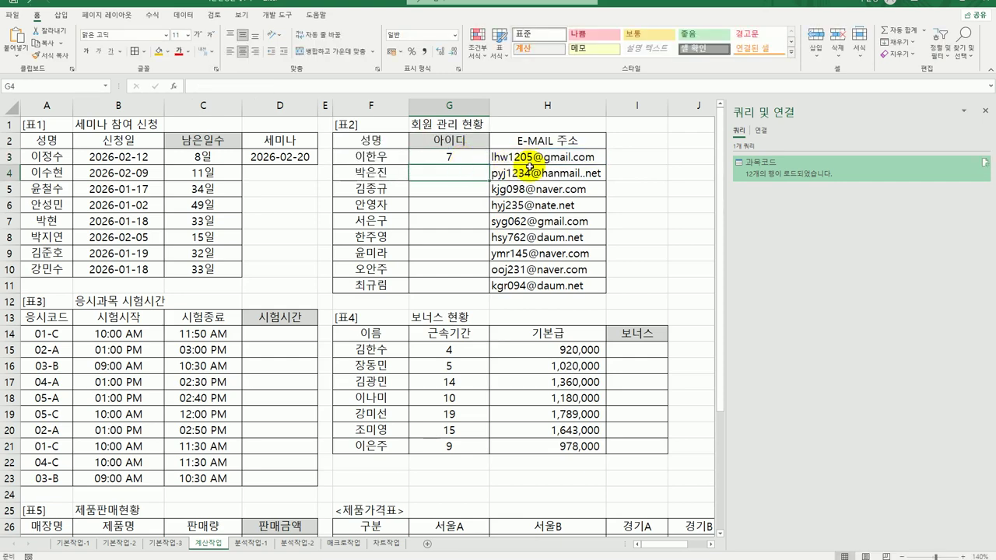
click(480, 160)
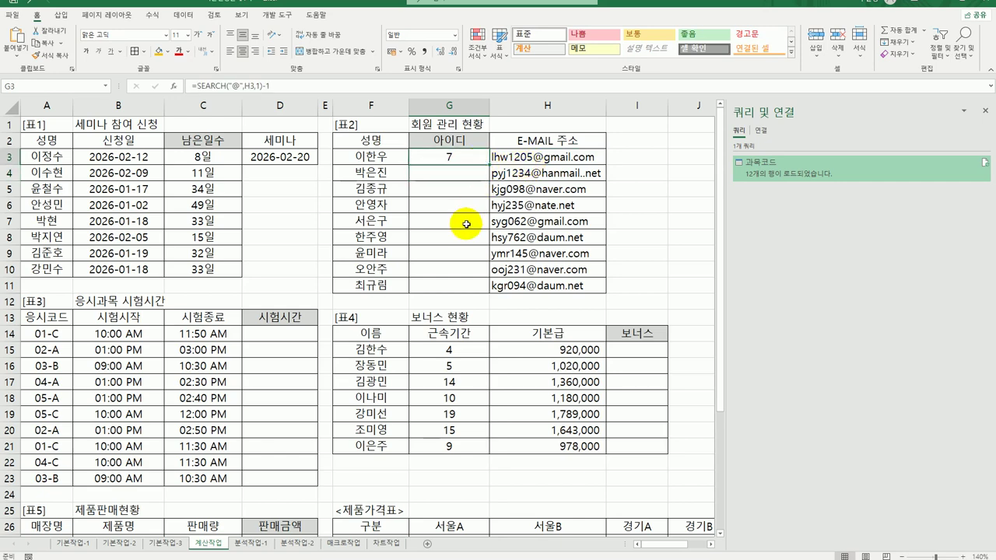
double_click(452, 160)
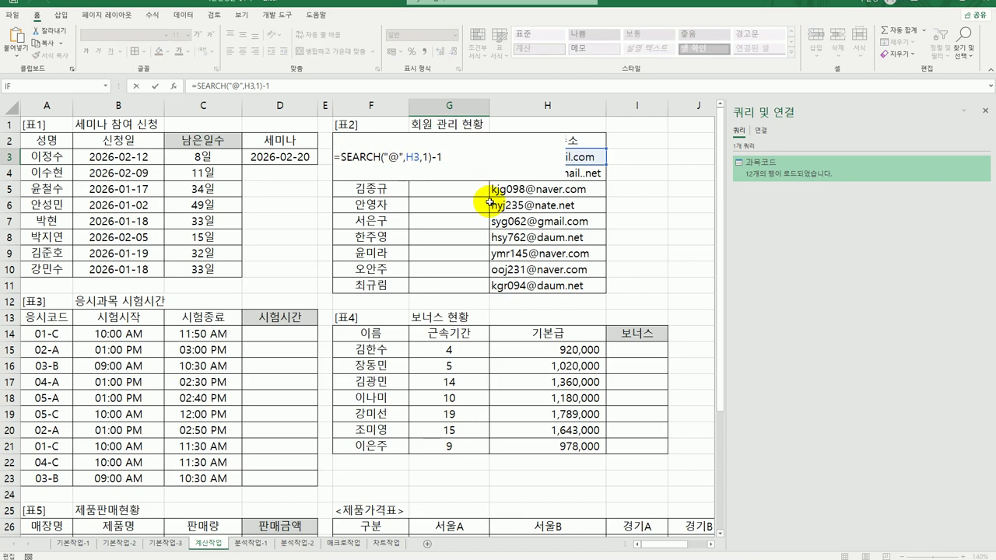
text(mi)
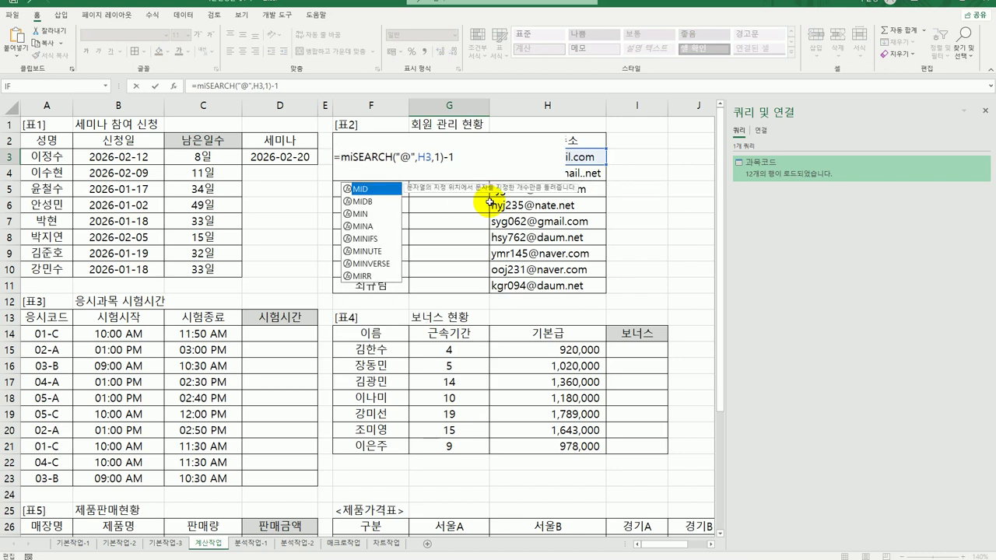
key(Tab)
click(348, 158)
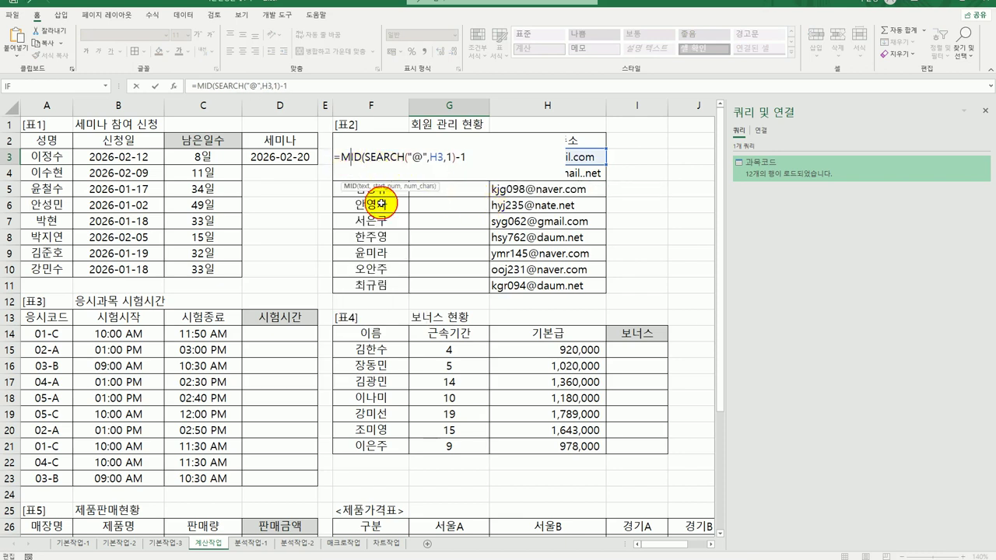
click(176, 90)
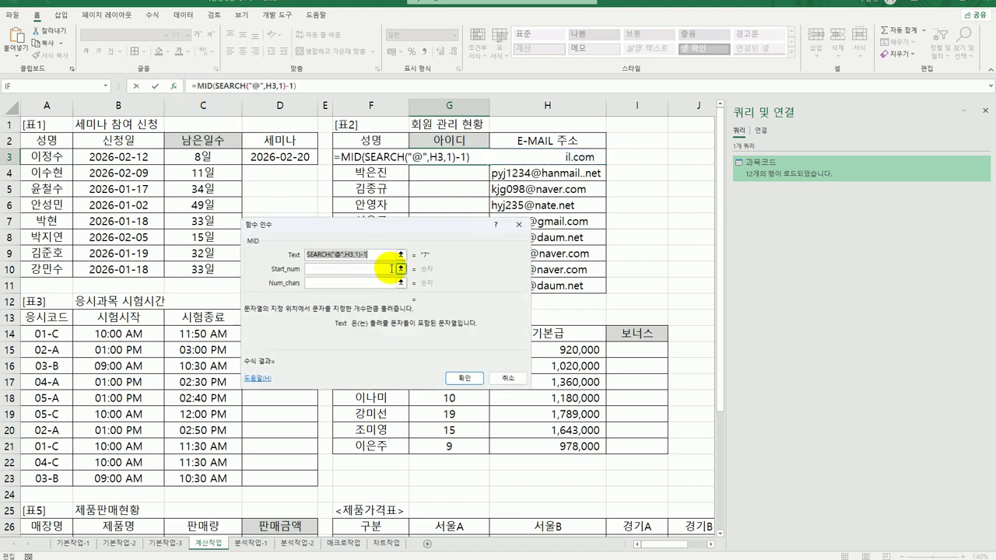
click(589, 155)
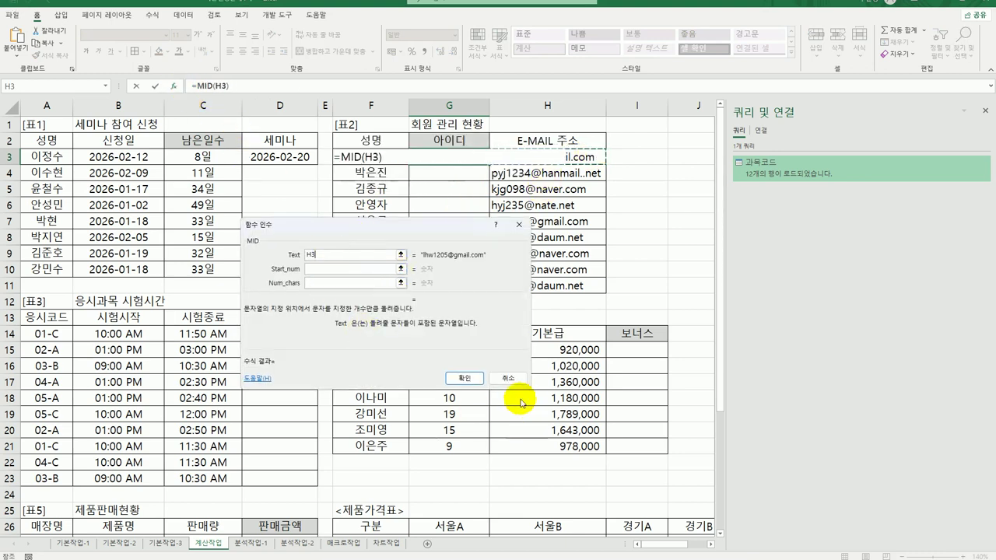
click(510, 379)
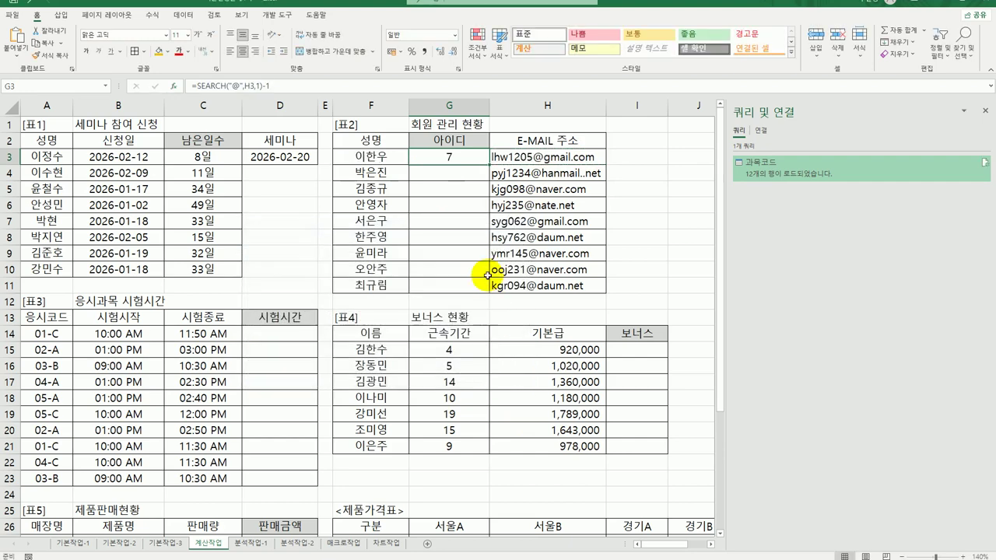
Step: Wrap the G3 formula in a MID function and move SEARCH("@",H3,1)-1 into its Num_chars argument
double_click(442, 157)
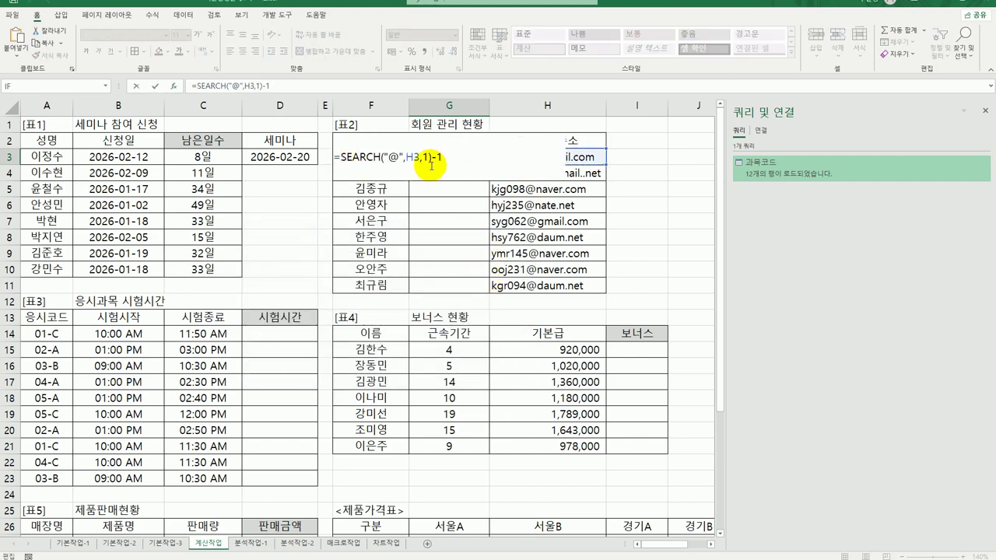
text(mi)
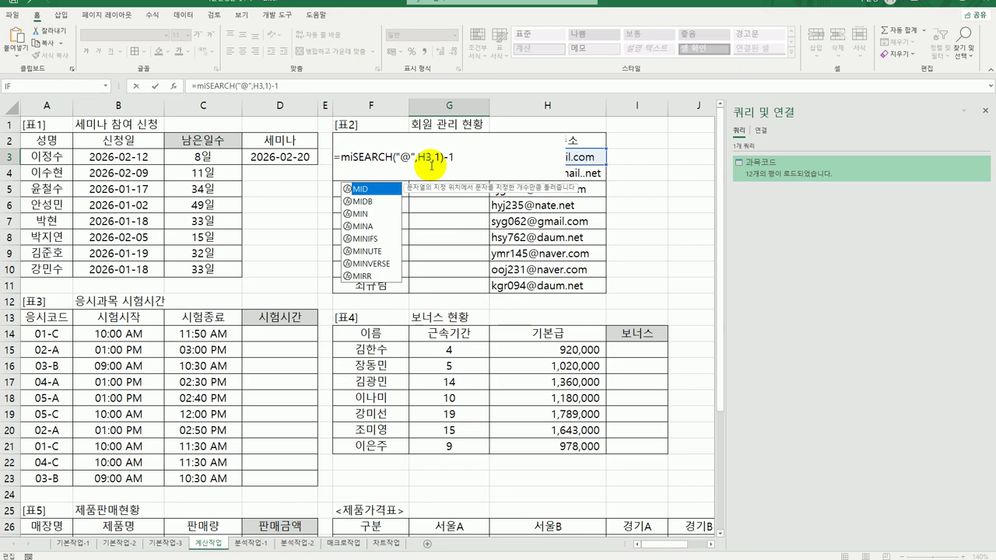
key(Tab)
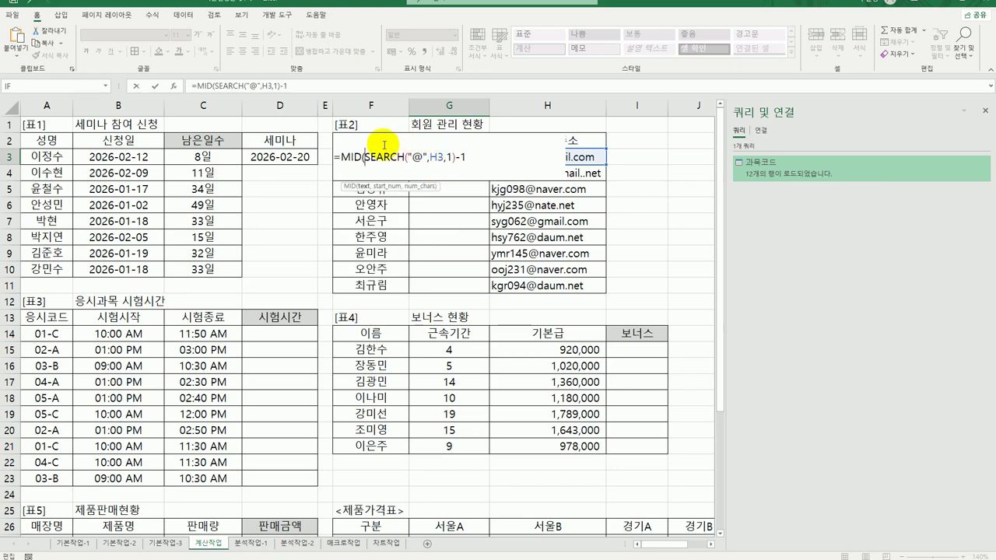
click(174, 91)
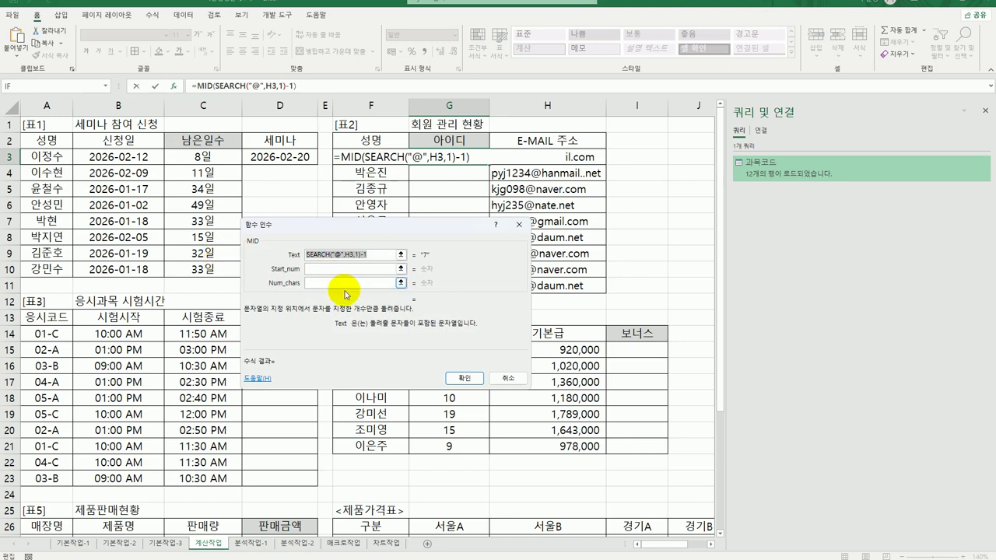
key(BackSpace)
click(345, 282)
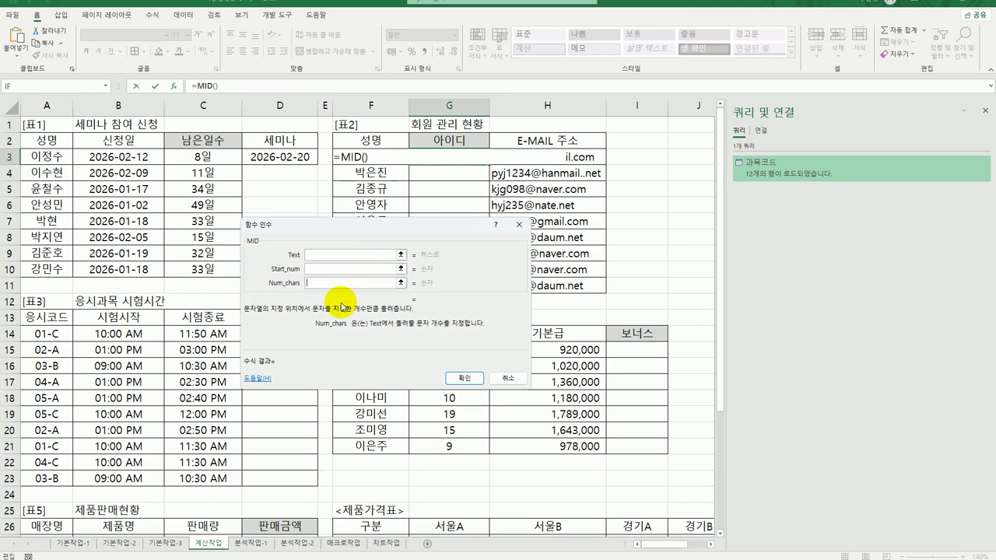
key(ctrl+v)
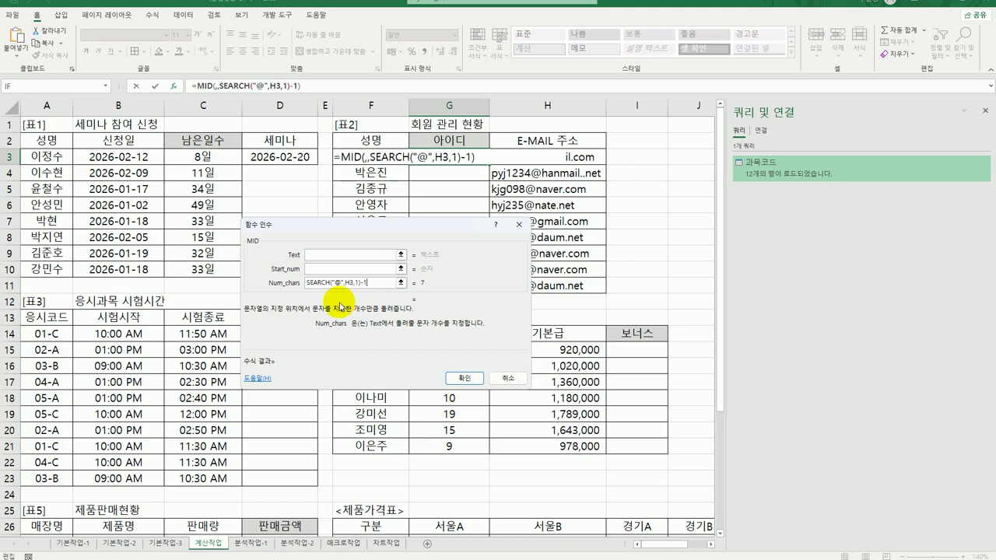
Step: Complete the MID function in G3 with Text H3 and Start_num 1, and fill it down through G11
click(337, 255)
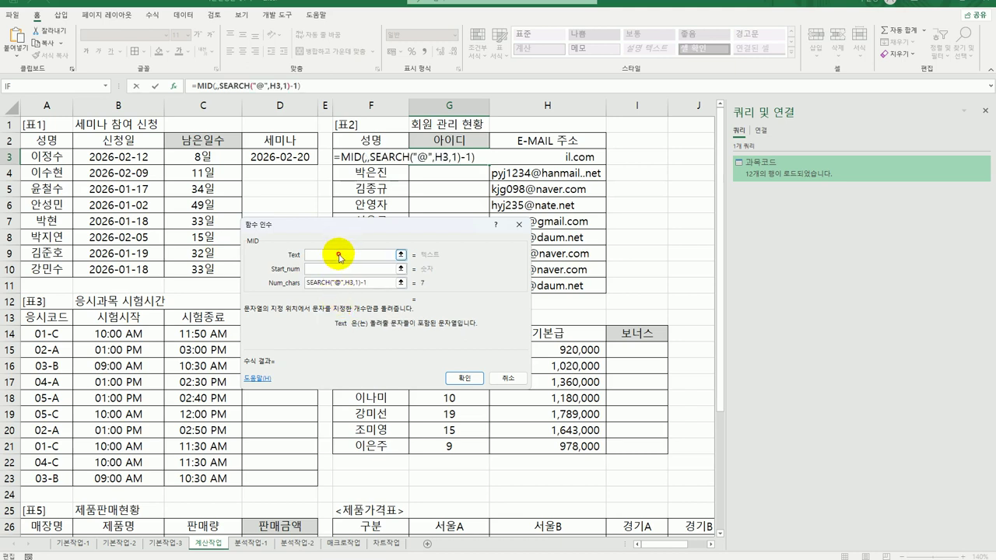
click(574, 157)
click(364, 268)
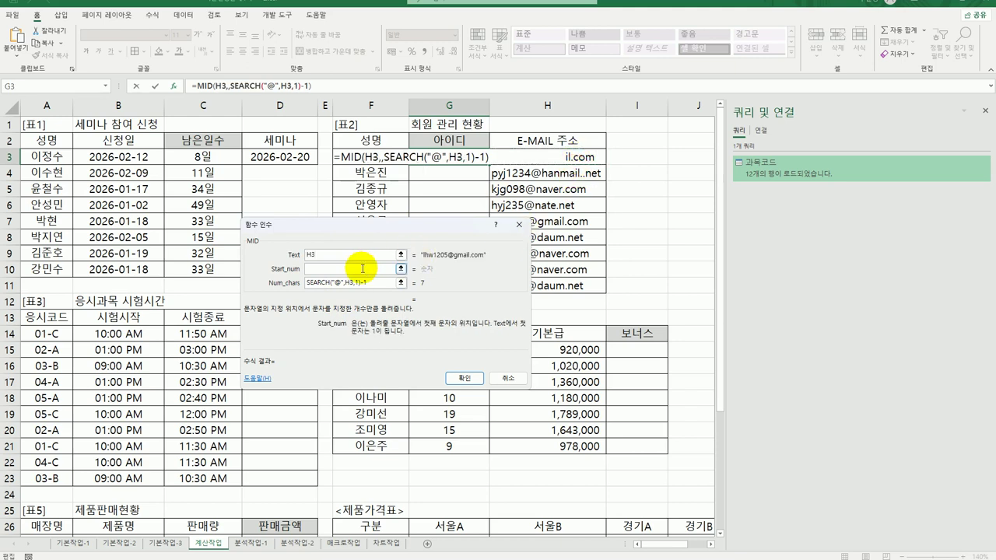
text(1)
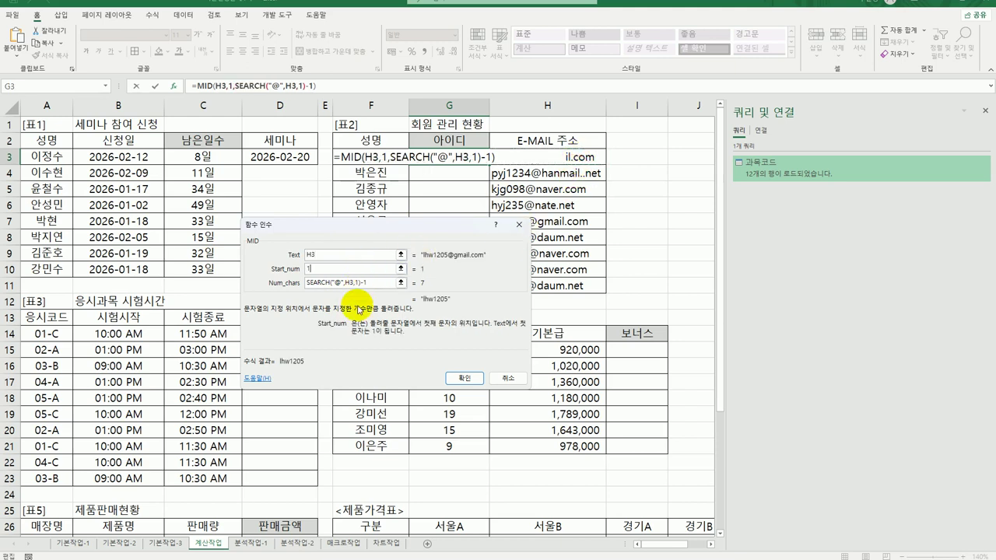
click(474, 381)
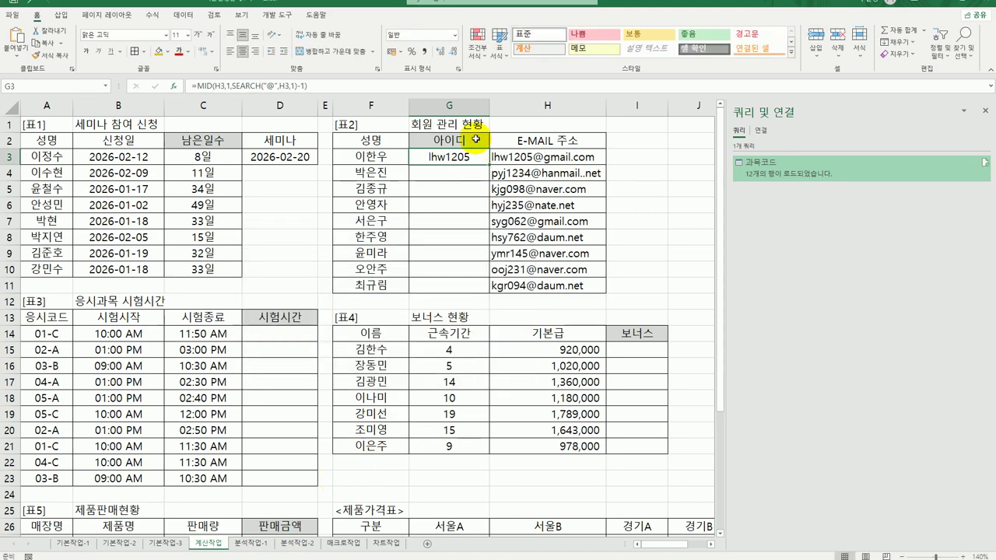
drag(489, 188, 471, 295)
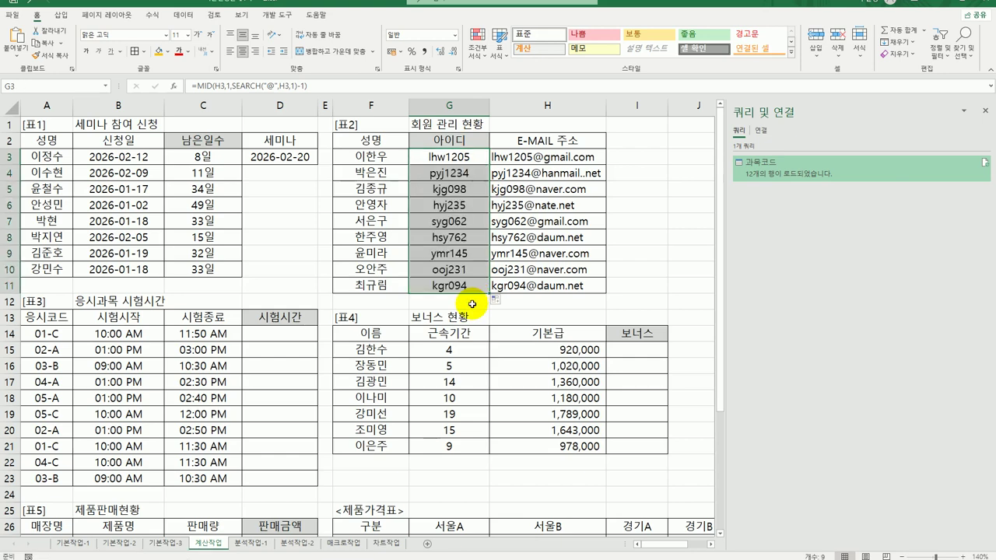
Step: In D14 of 표3, subtract the start time from the end time with =C14-B14 and fill it down through D23
click(289, 333)
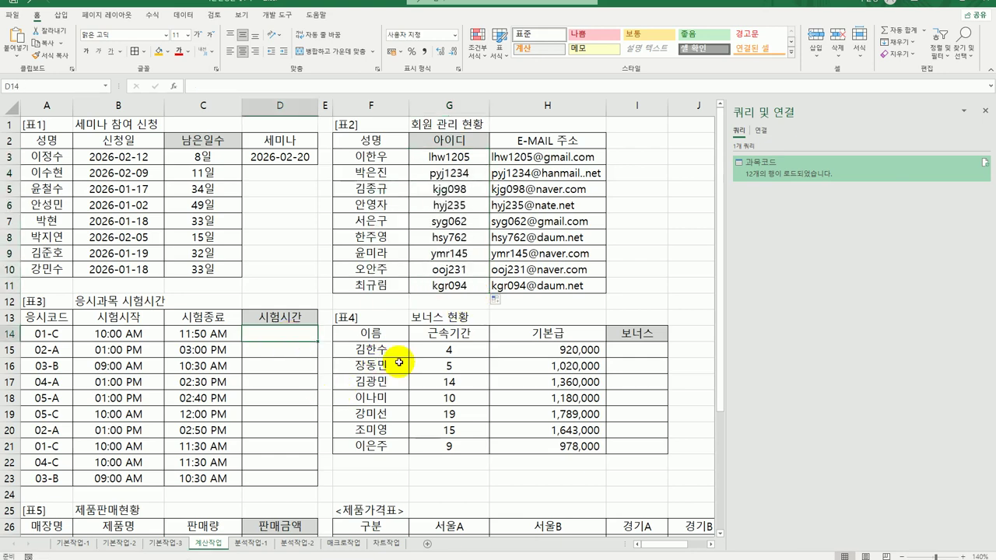
scroll(399, 362, down, 2)
scroll(399, 362, down, 1)
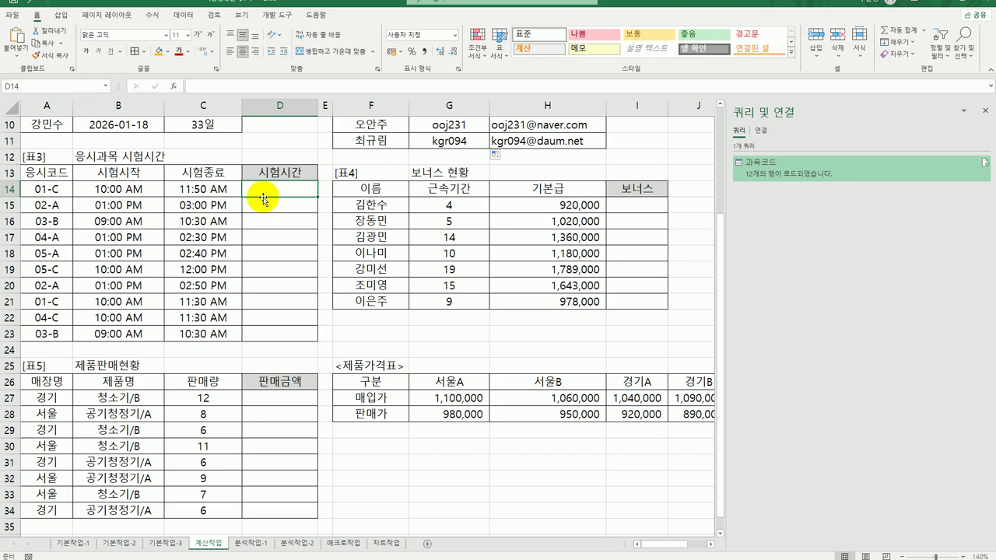
click(207, 188)
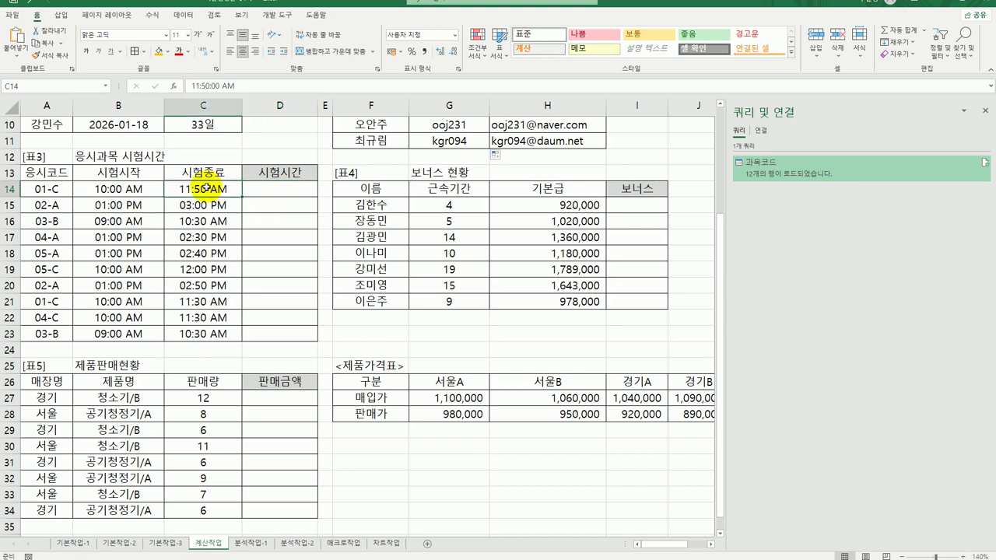
click(144, 187)
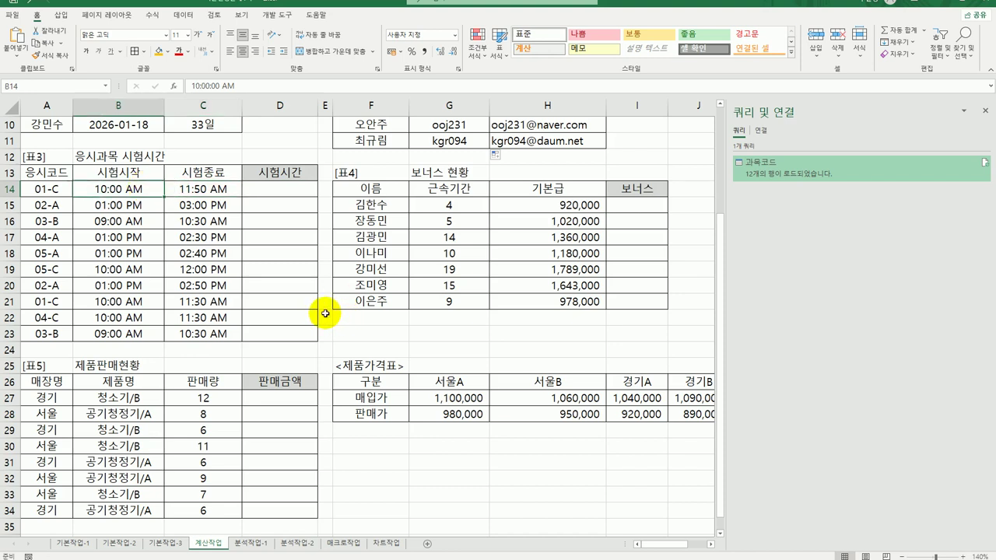
click(62, 189)
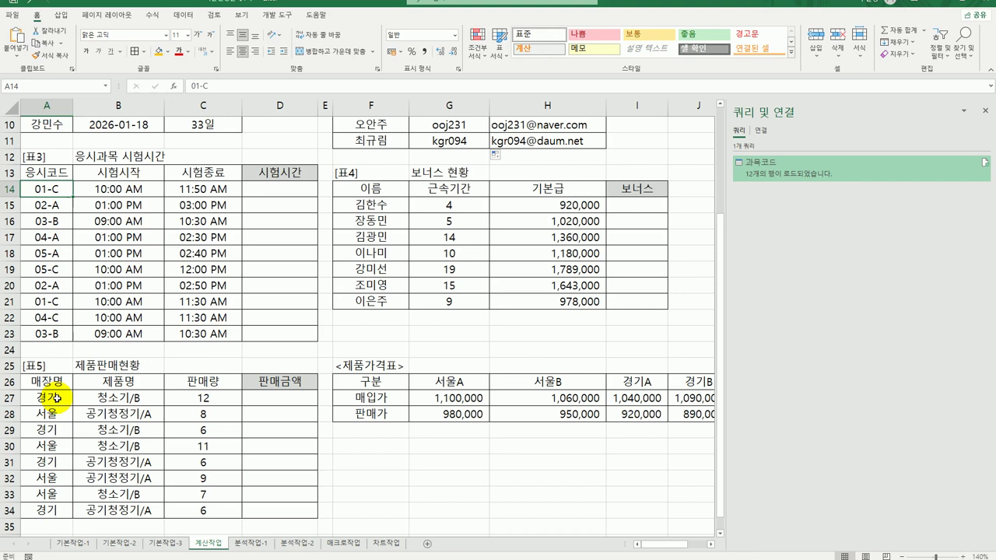
click(288, 188)
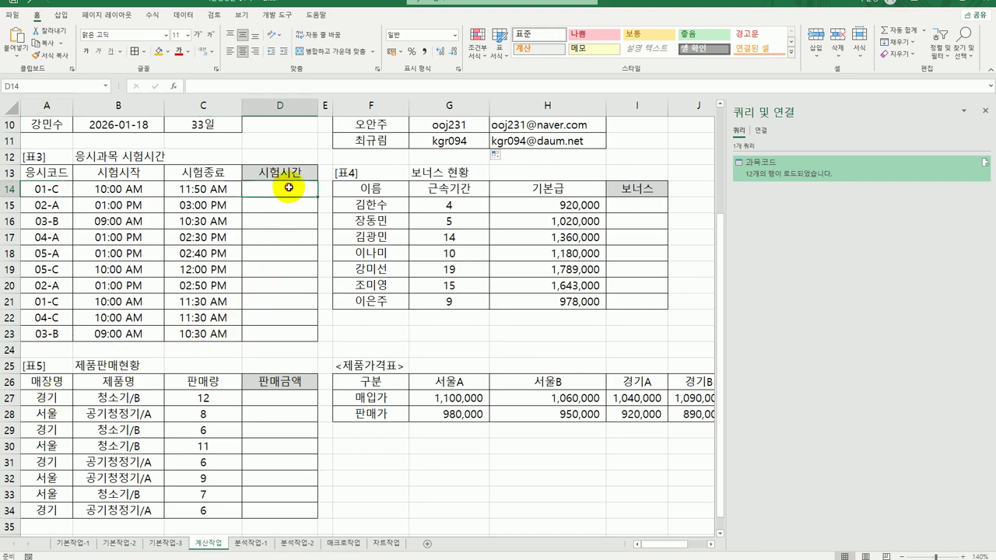
text(=)
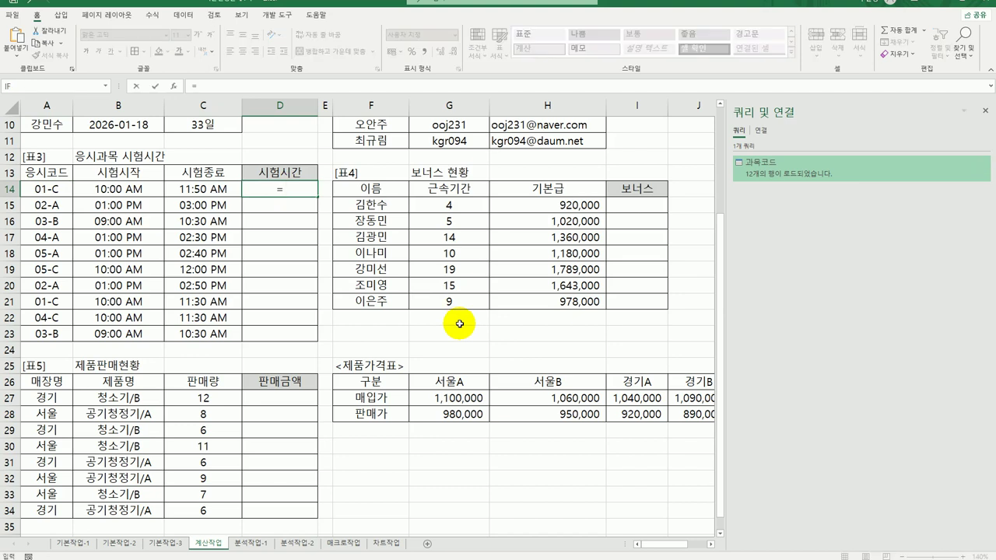
key(Left)
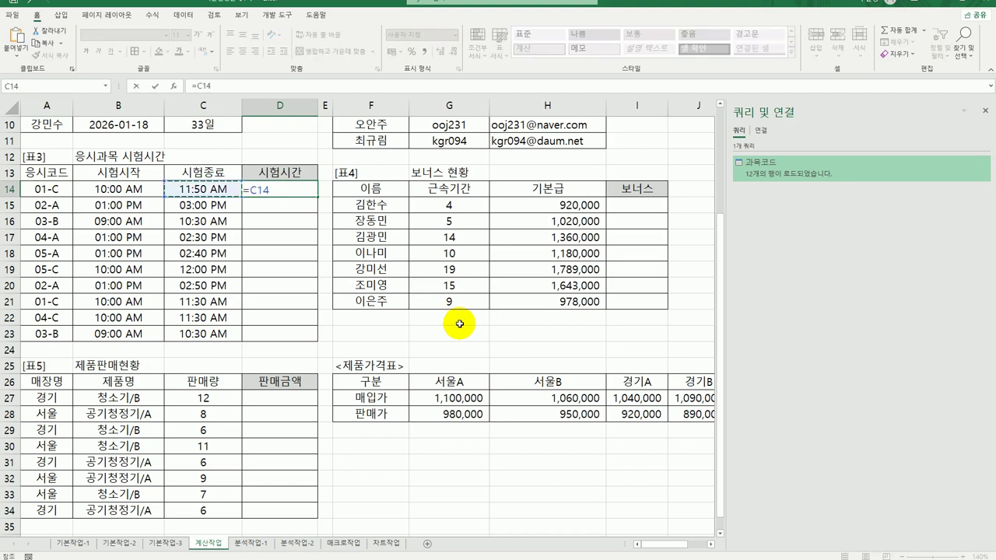
text(-)
key(Left)
key(Left)
key(Return)
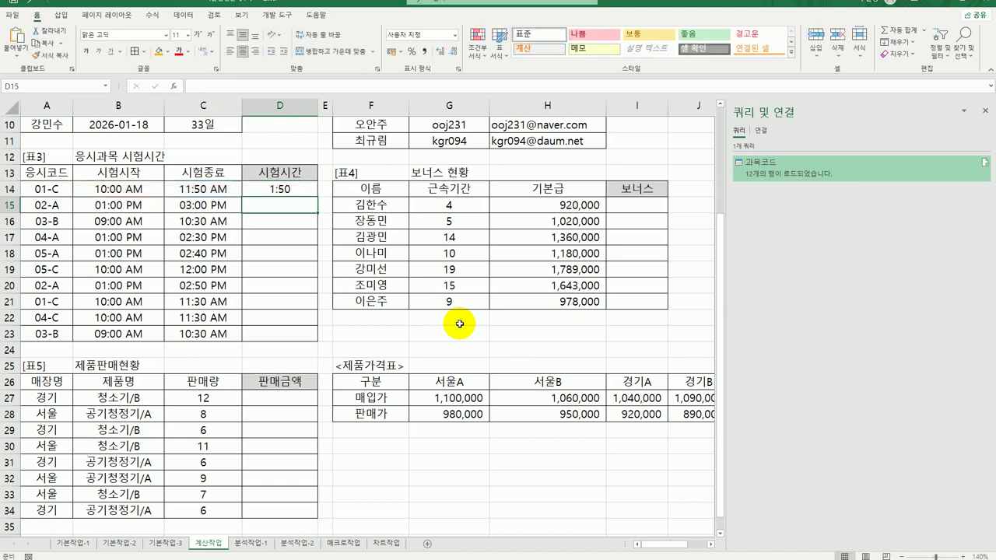
click(310, 195)
drag(319, 196, 313, 347)
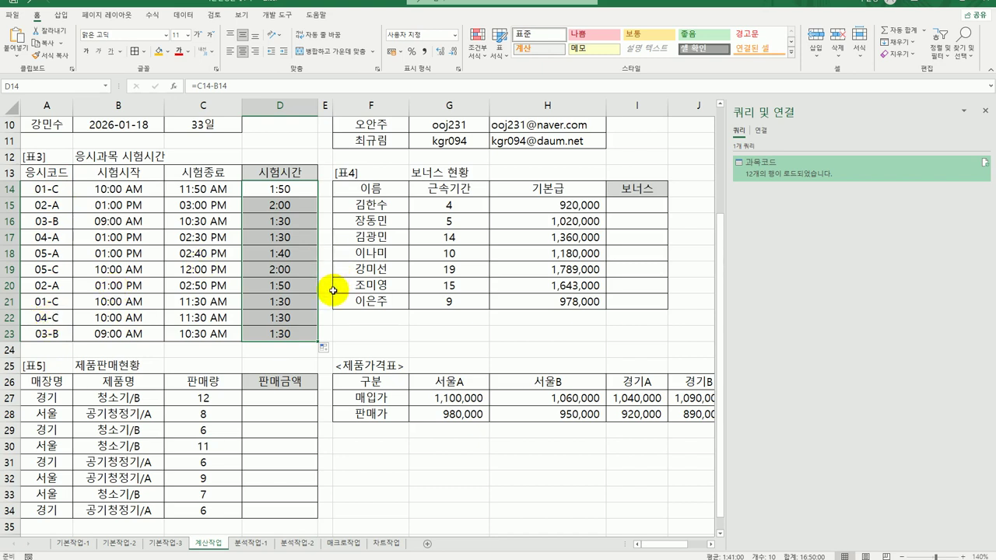
Step: Put IF with the condition RIGHT(A14,1)="B" in front of C14-B14 in D14's formula
click(278, 189)
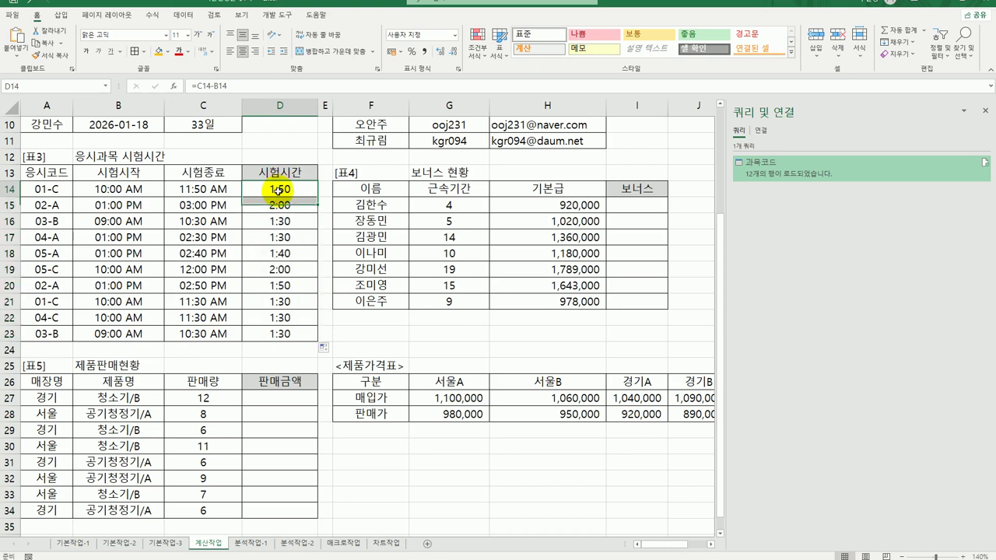
double_click(278, 190)
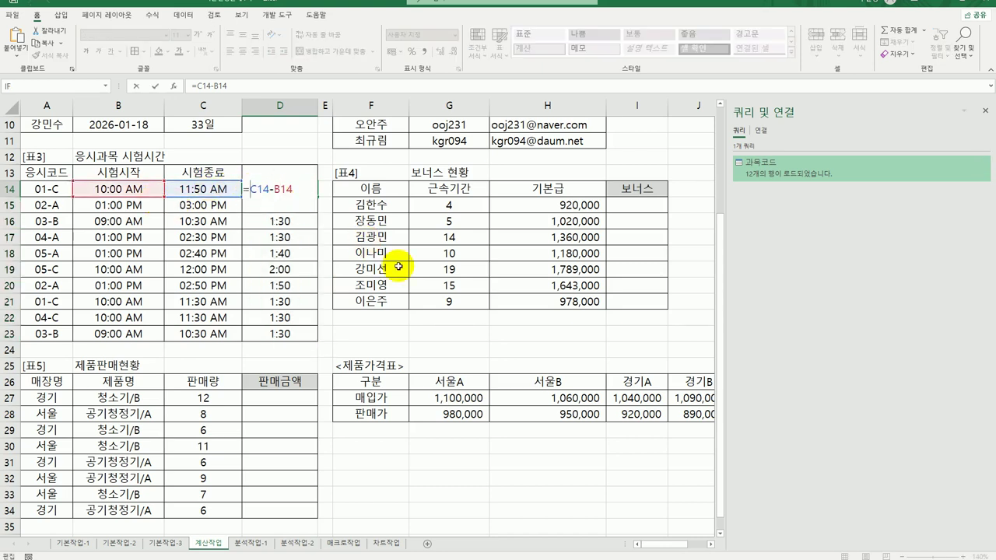
text(I)
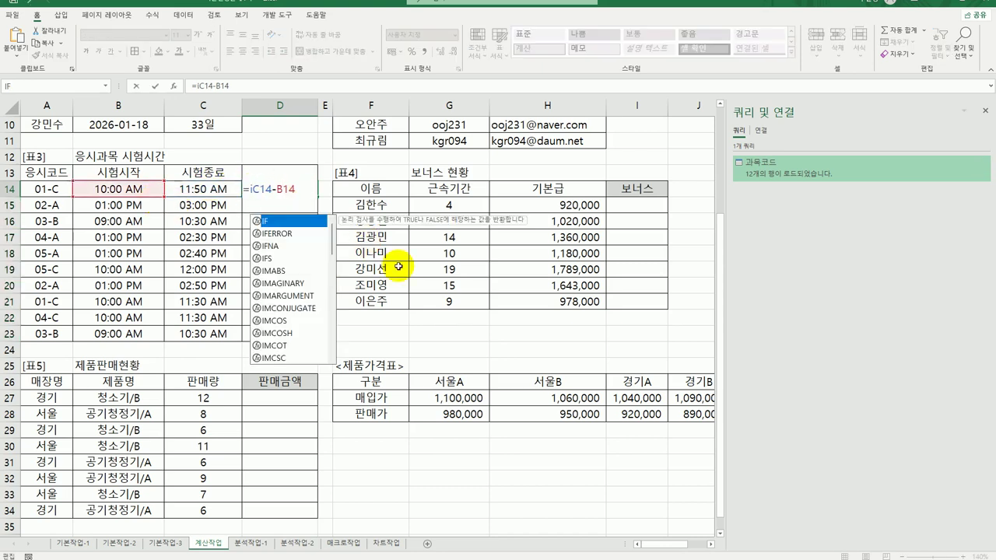
text(F()
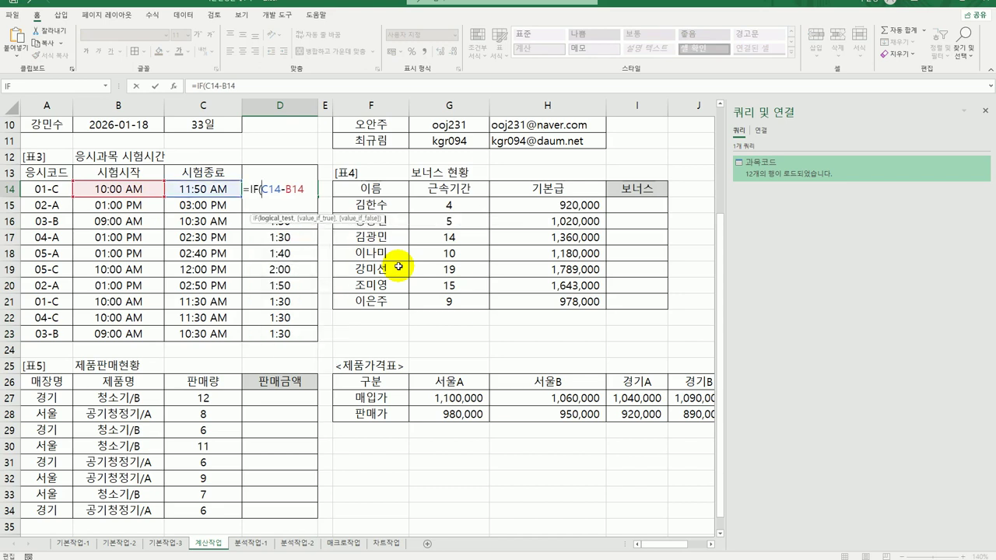
text(righ)
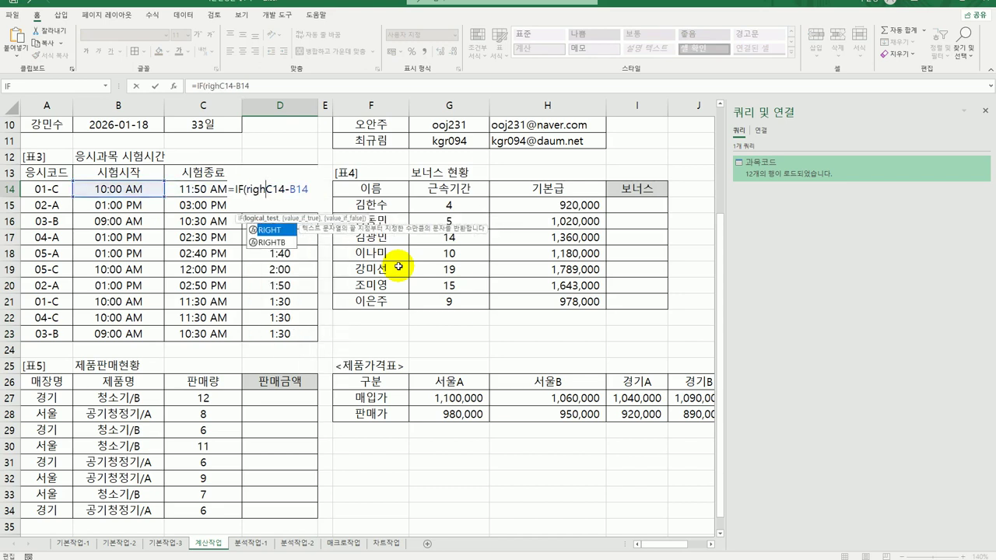
double_click(265, 228)
click(49, 187)
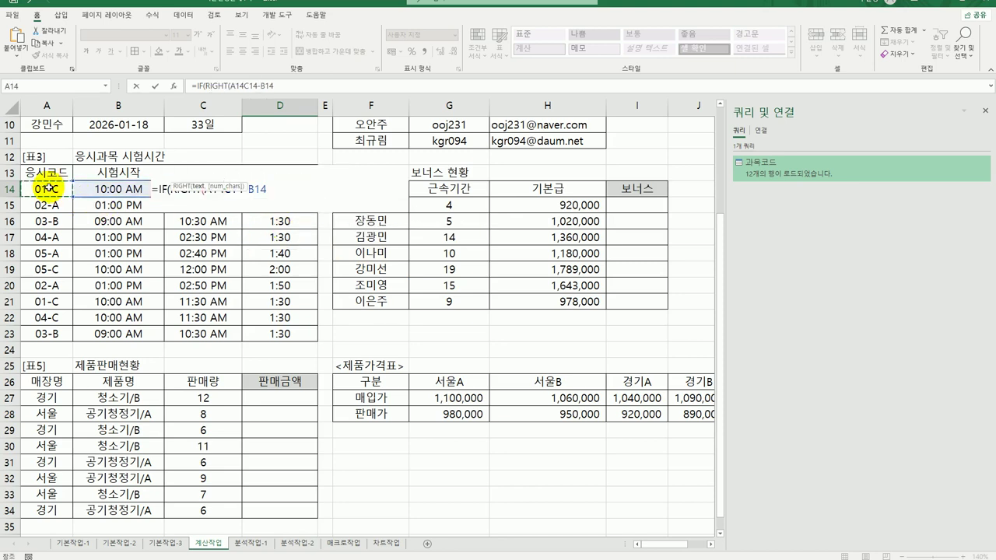
text(,1)
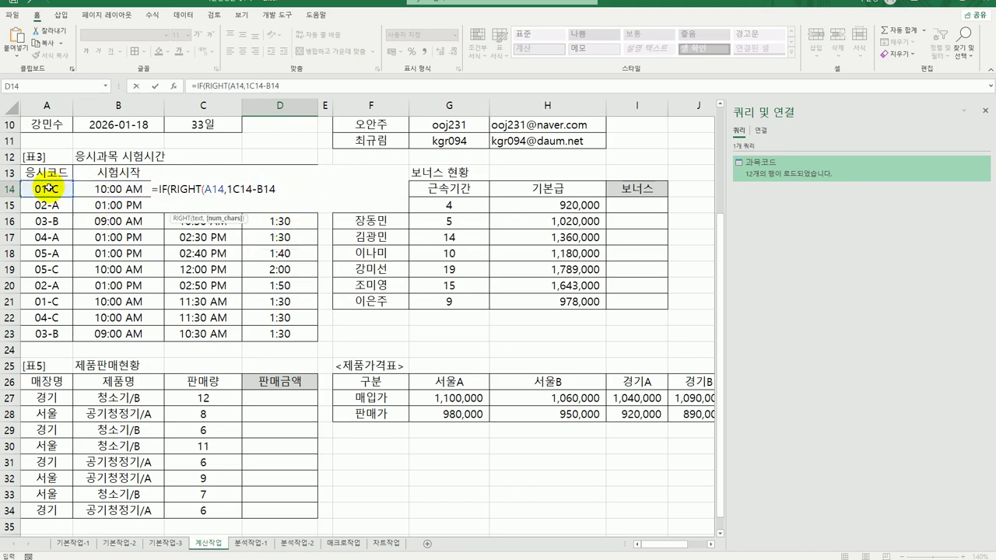
text()=)
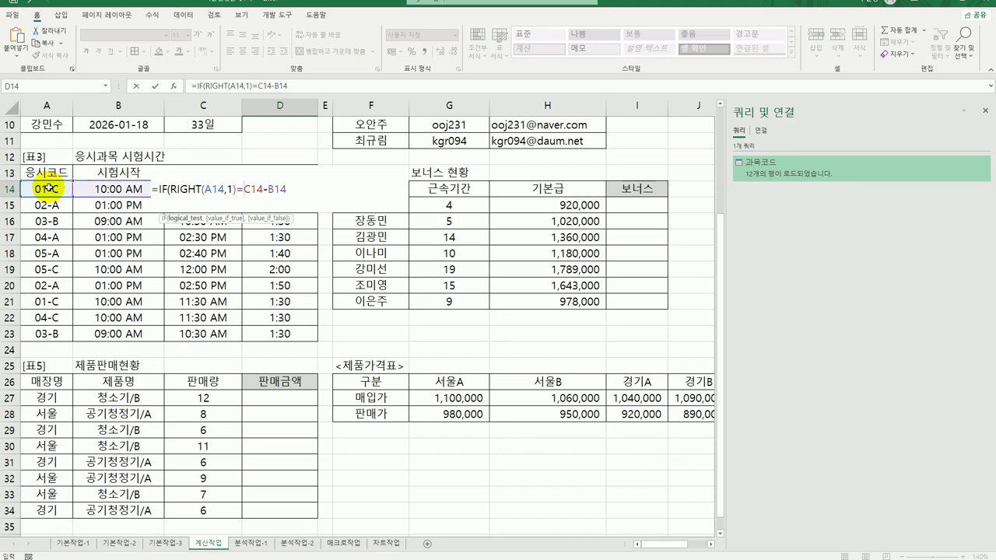
text(")
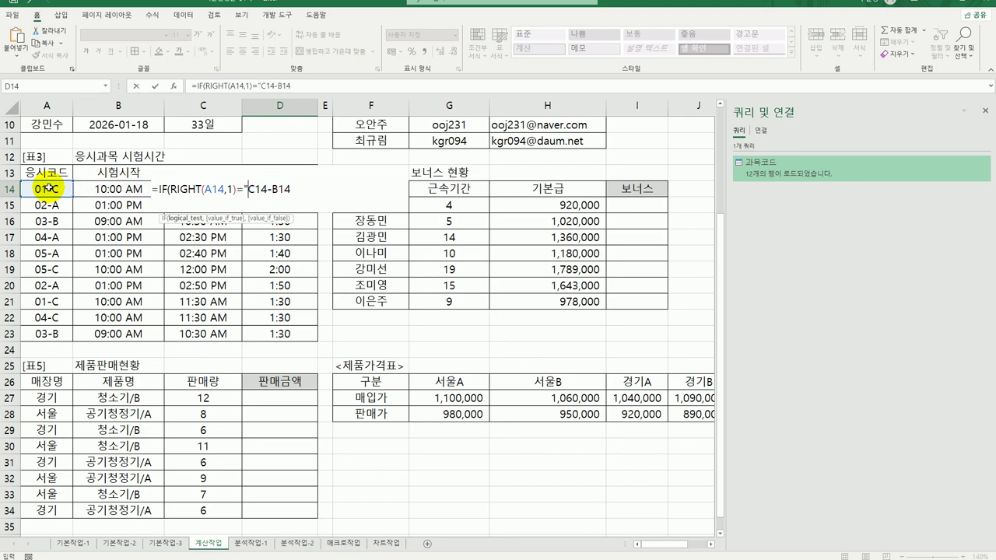
text(B")
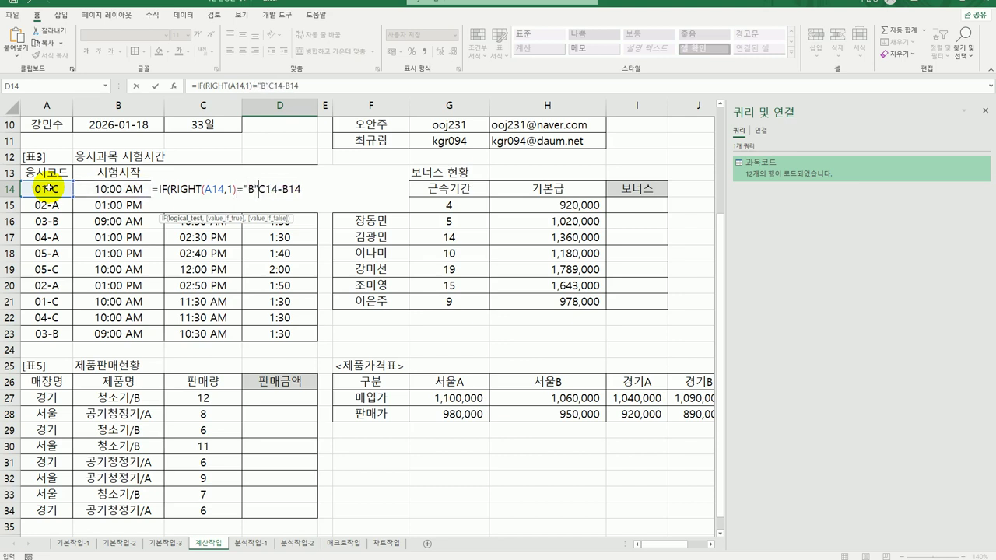
text(,)
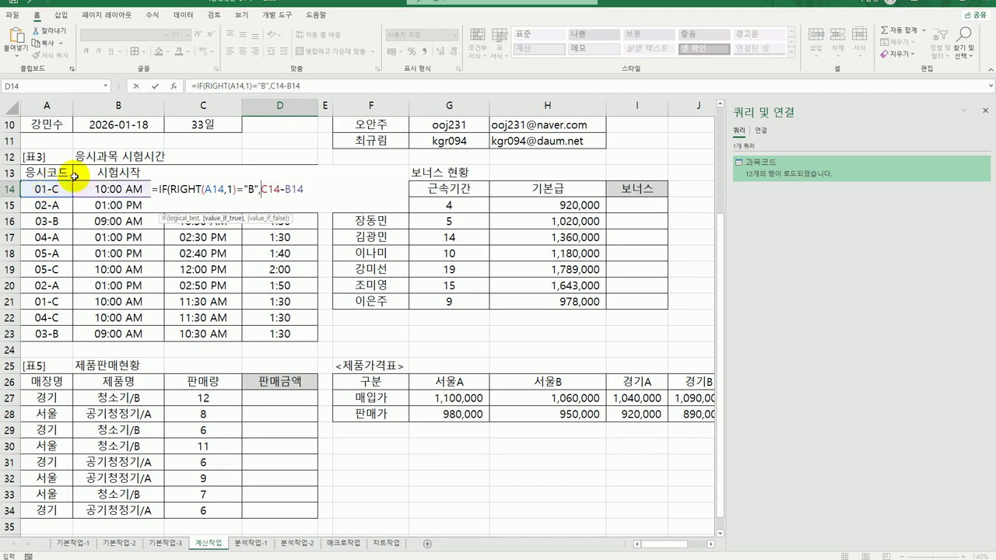
Step: Add 10 minutes to the true-case result in D14 by appending +TIME(,10,) after C14-B14
key(End)
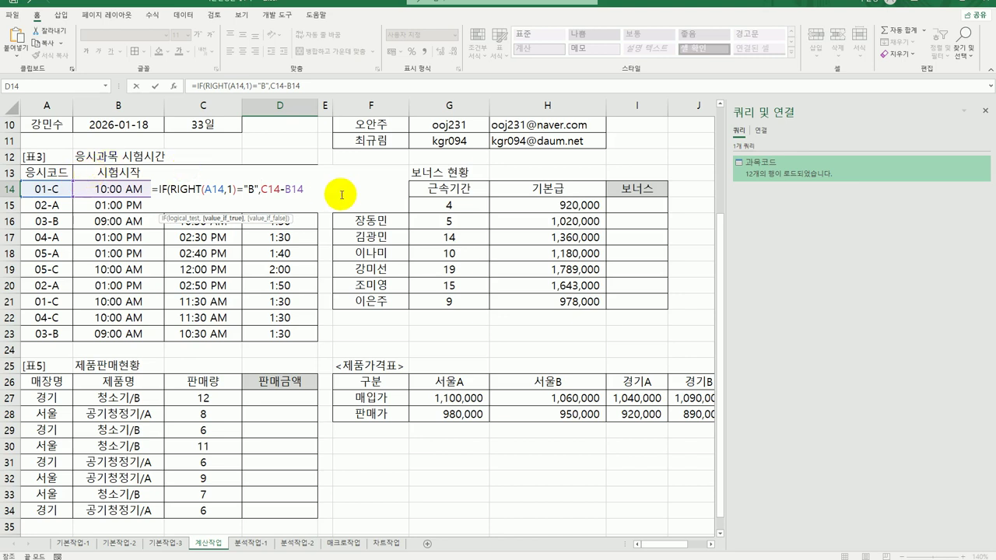
click(310, 192)
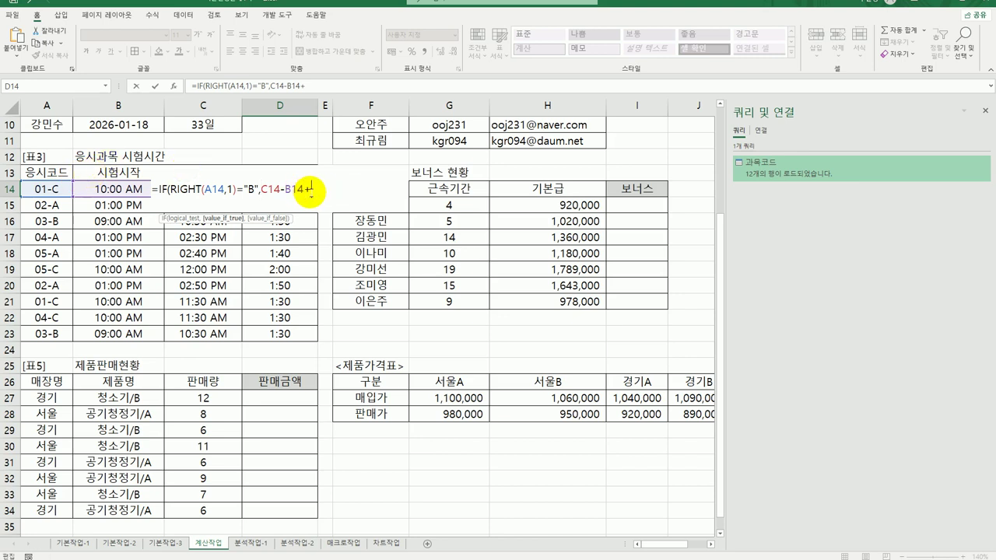
text(+time)
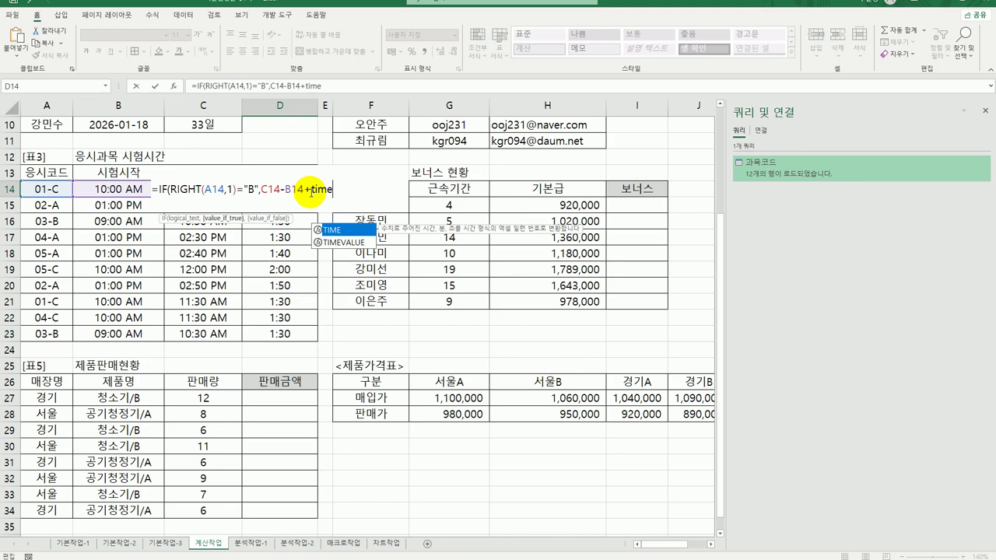
key(Tab)
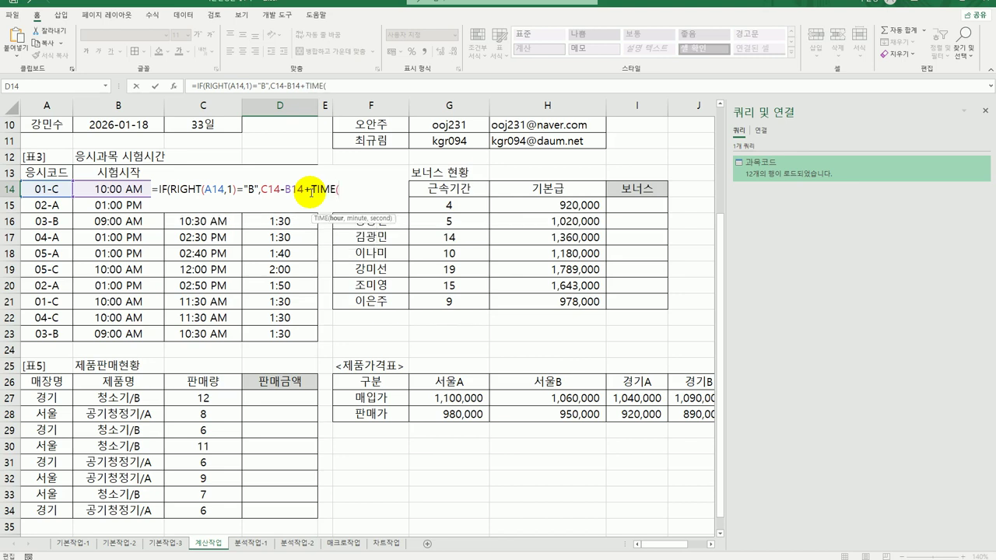
text(,10,))
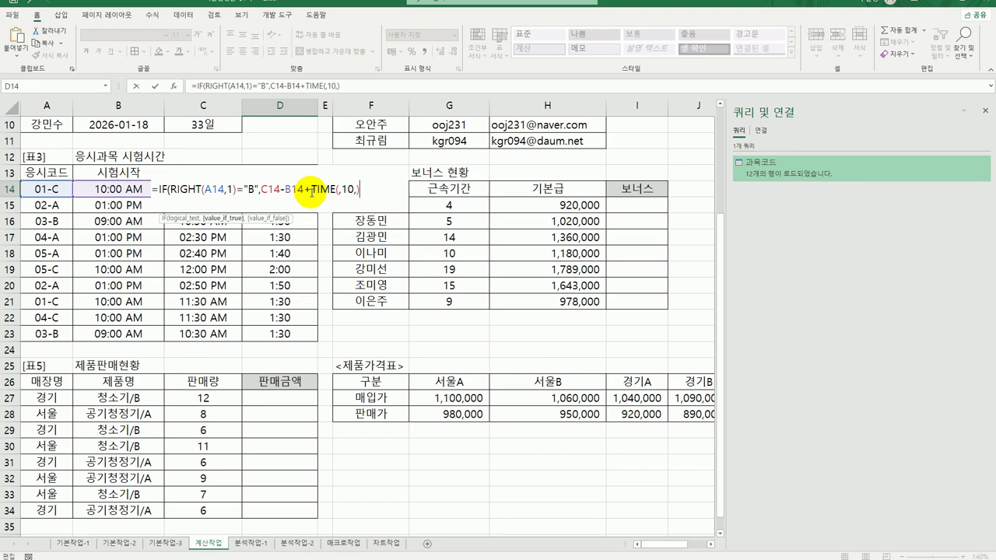
Step: Copy C14-B14 into the false-case argument of D14's IF formula, then close and enter the formula
drag(260, 190, 304, 190)
key(ctrl+c)
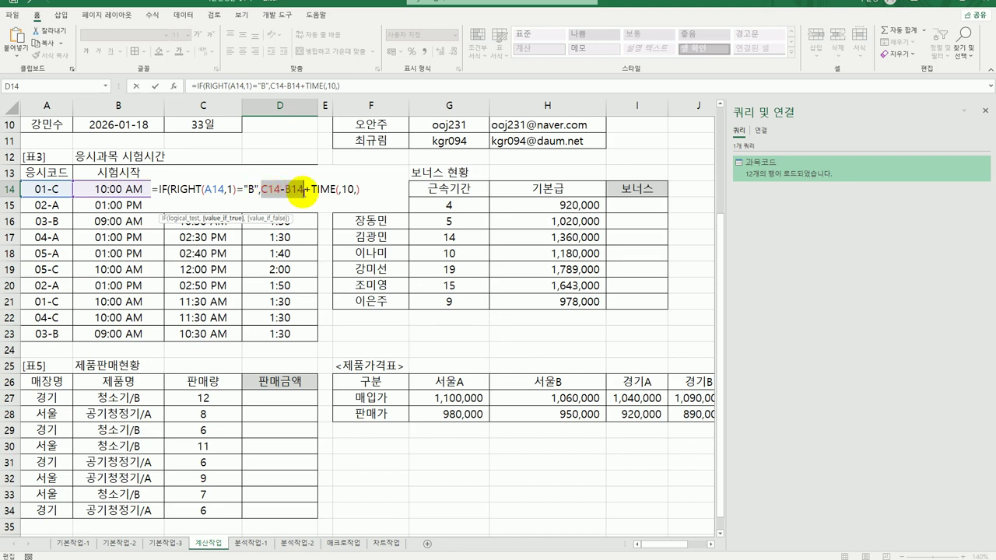
click(364, 190)
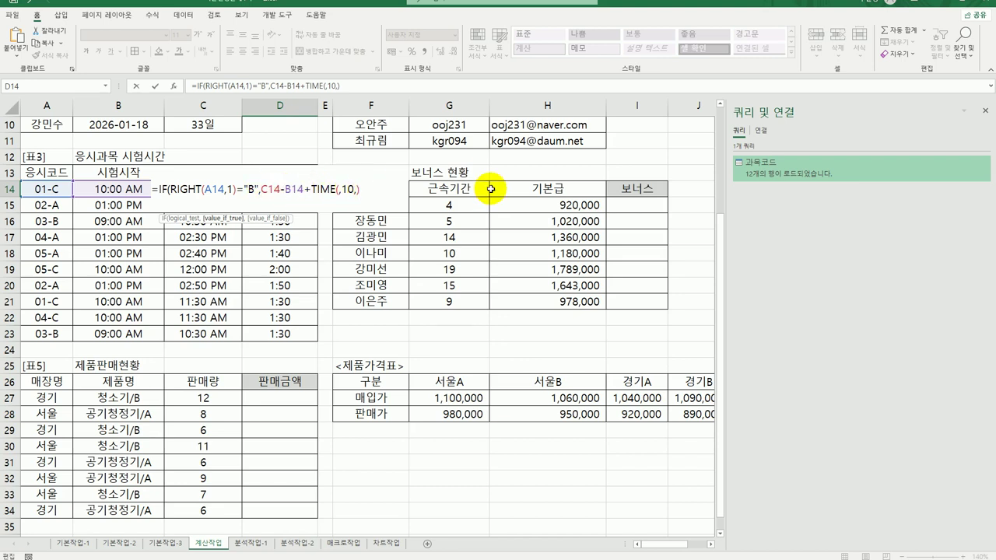
text(,)
key(ctrl+v)
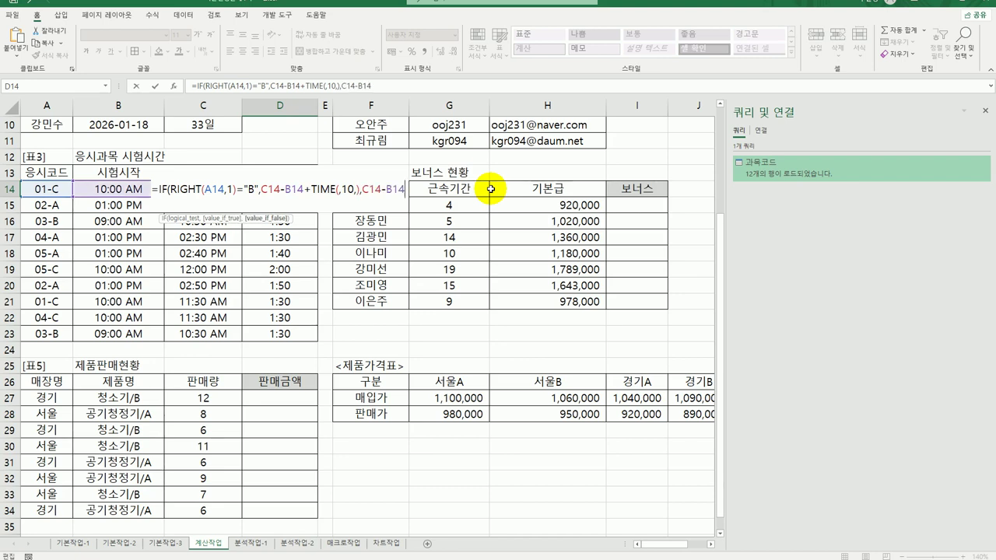
text())
key(Return)
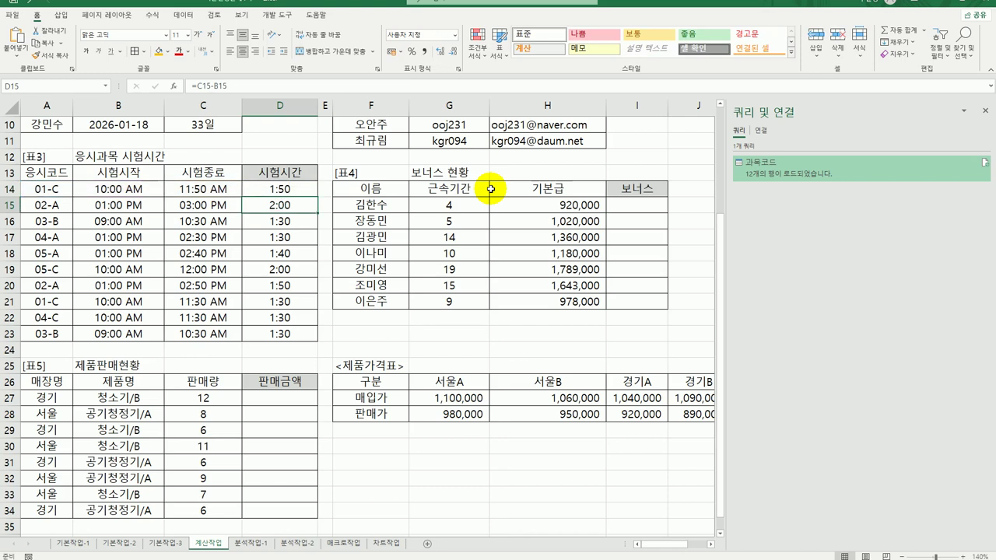
Step: Fill the IF formula in D14 down through D23
click(293, 189)
drag(317, 197, 318, 339)
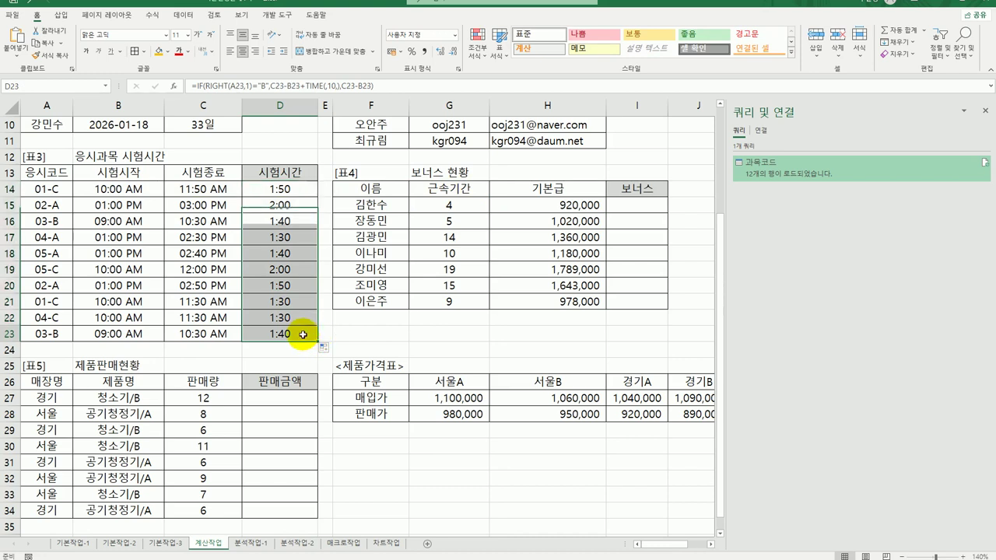
click(313, 334)
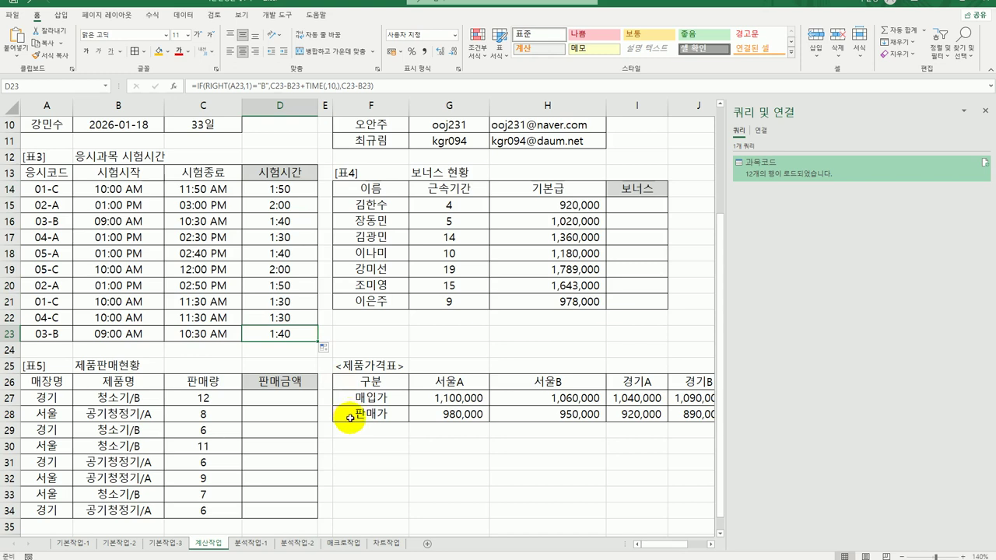
Step: Close the 쿼리 및 연결 pane and examine the 기준표 range K16:L19 against the 근속기간 value in G15
click(636, 204)
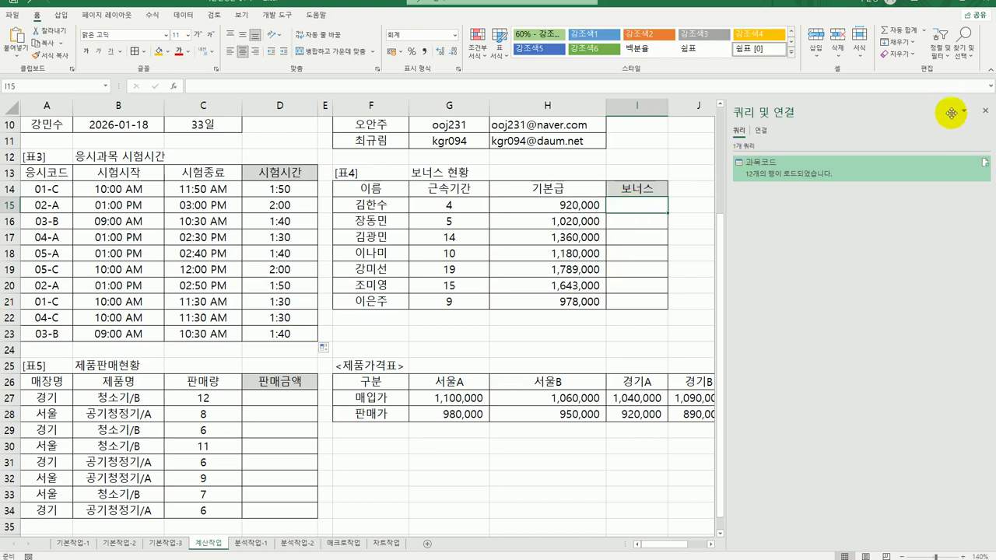
click(985, 110)
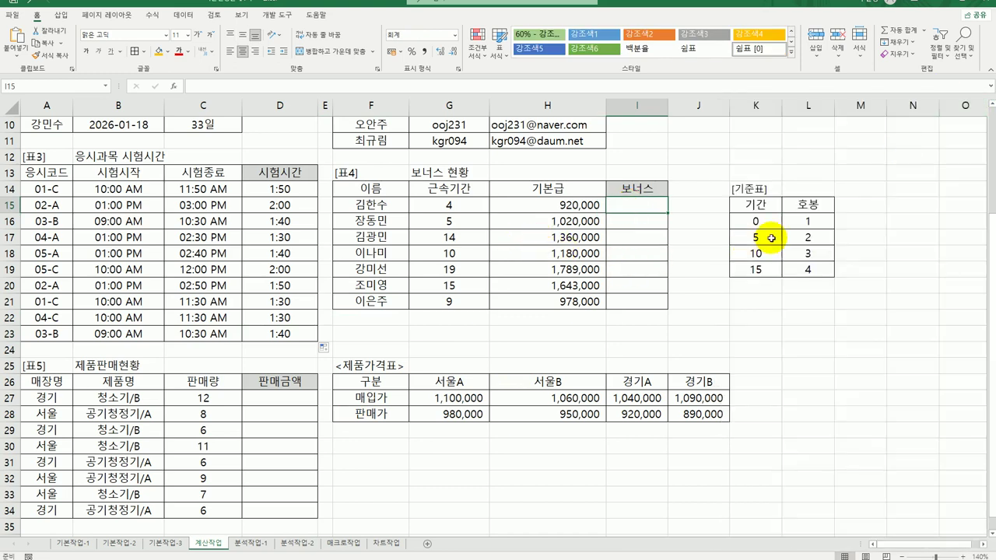
drag(760, 221, 802, 270)
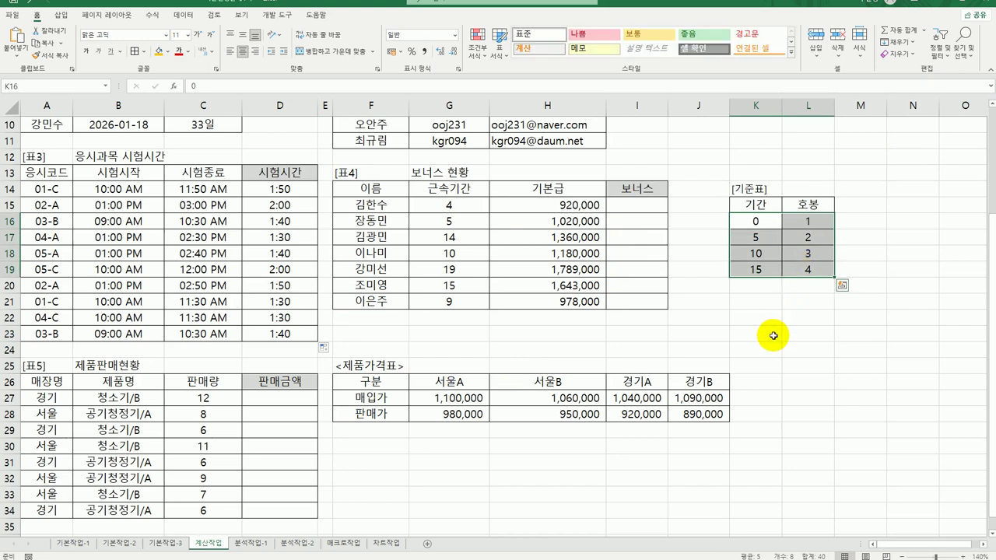
click(471, 209)
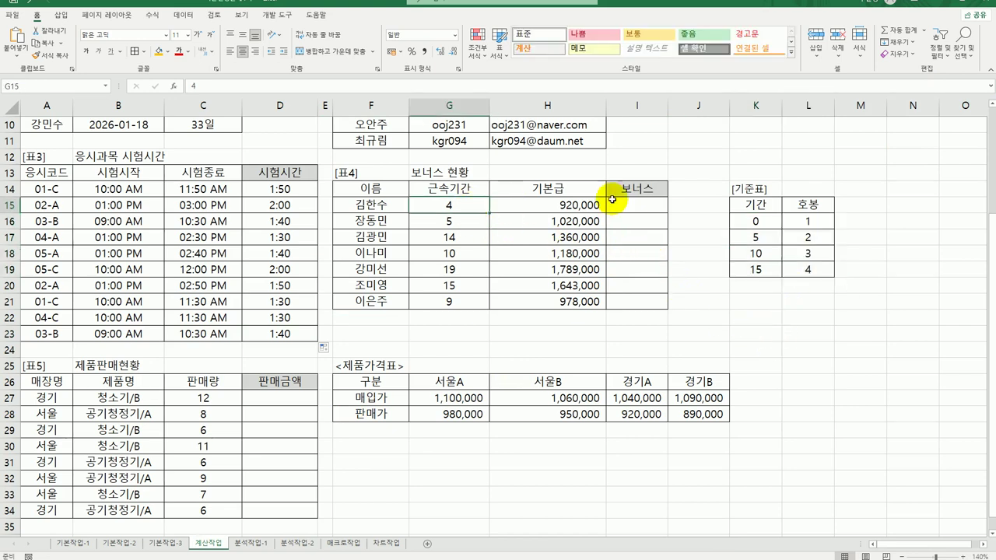
Step: Start a MATCH formula in I15 of 표4 and open its function arguments, clear of the table's first rows
click(641, 205)
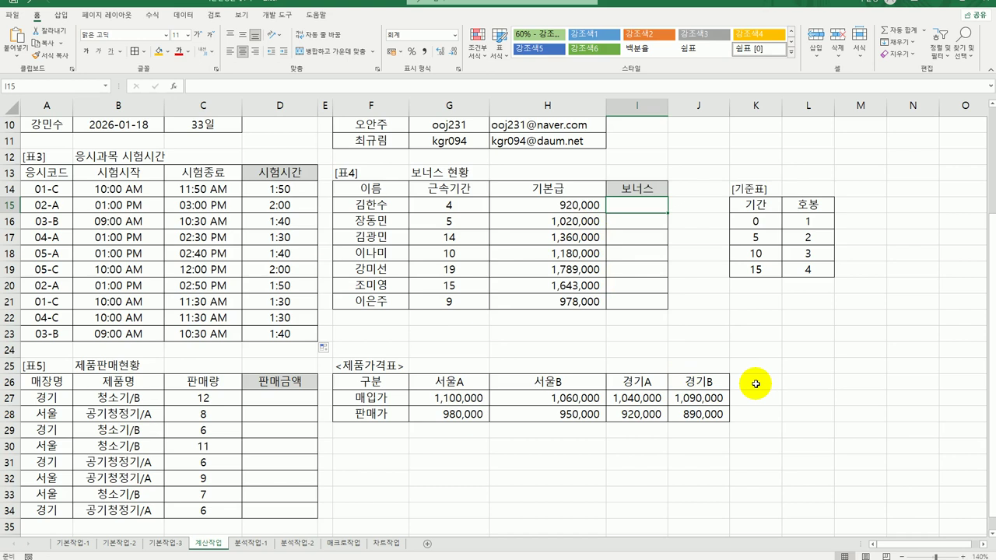
text(=)
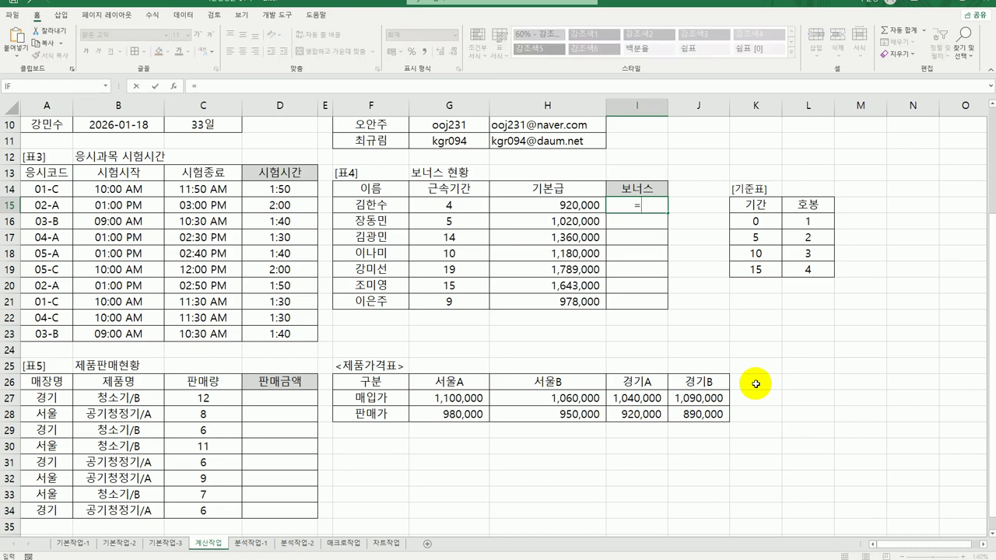
text(m)
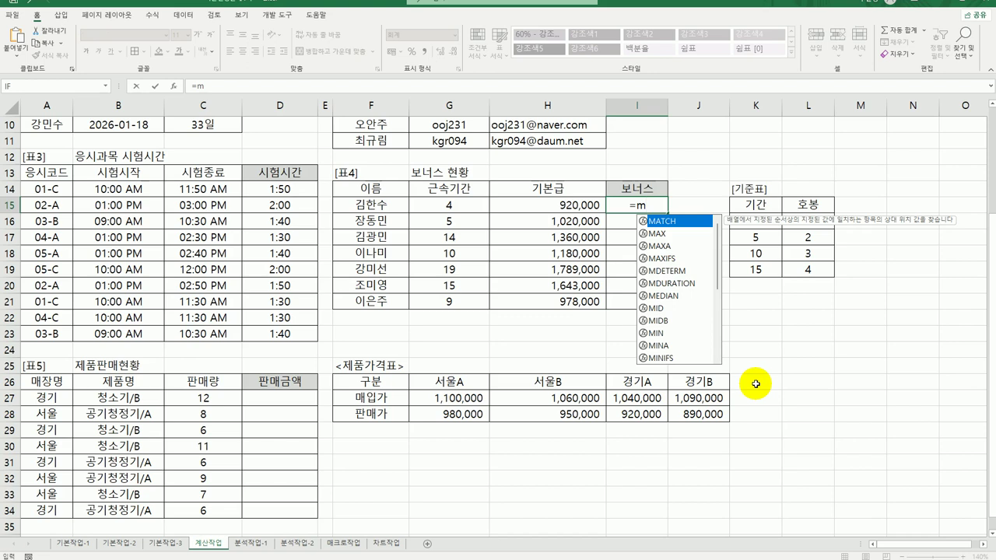
text(s)
key(BackSpace)
double_click(700, 223)
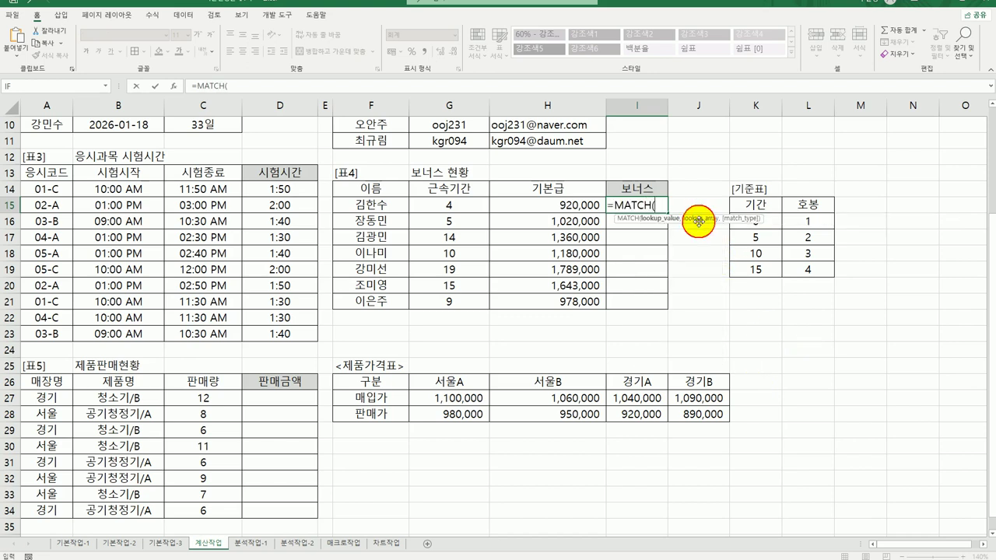
click(179, 87)
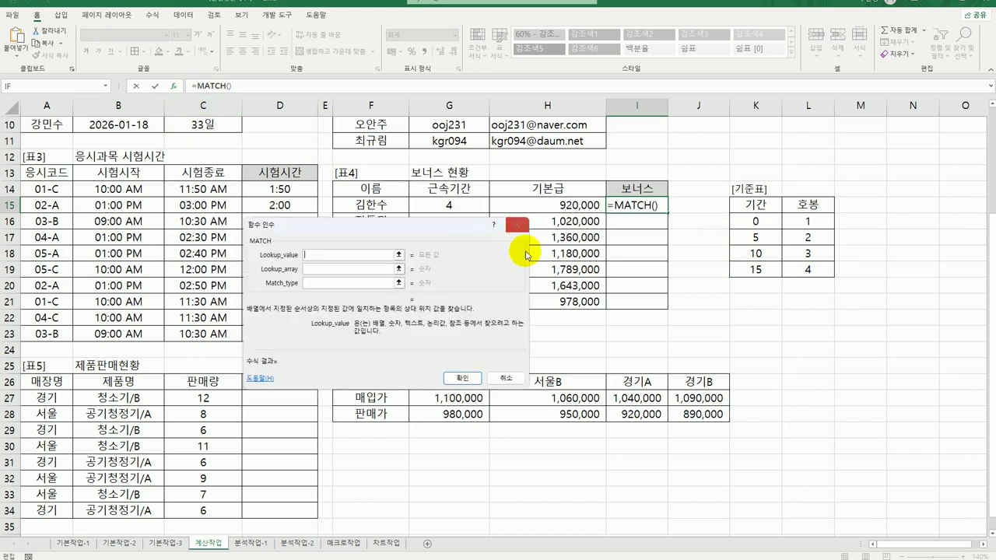
drag(444, 222, 433, 312)
Step: Set MATCH's Lookup_value to G15 and its Lookup_array to the absolute range $K$16:$K$19
click(462, 206)
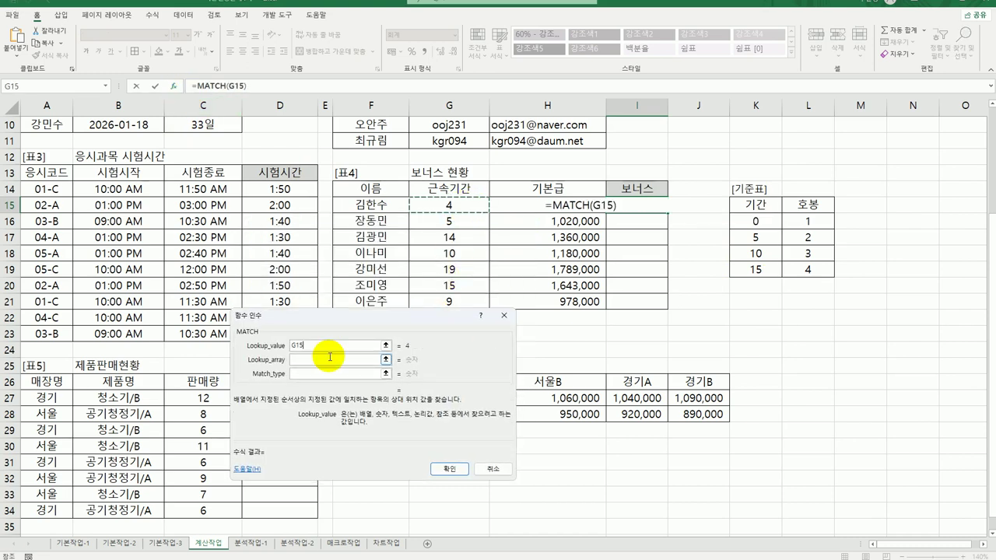
click(342, 358)
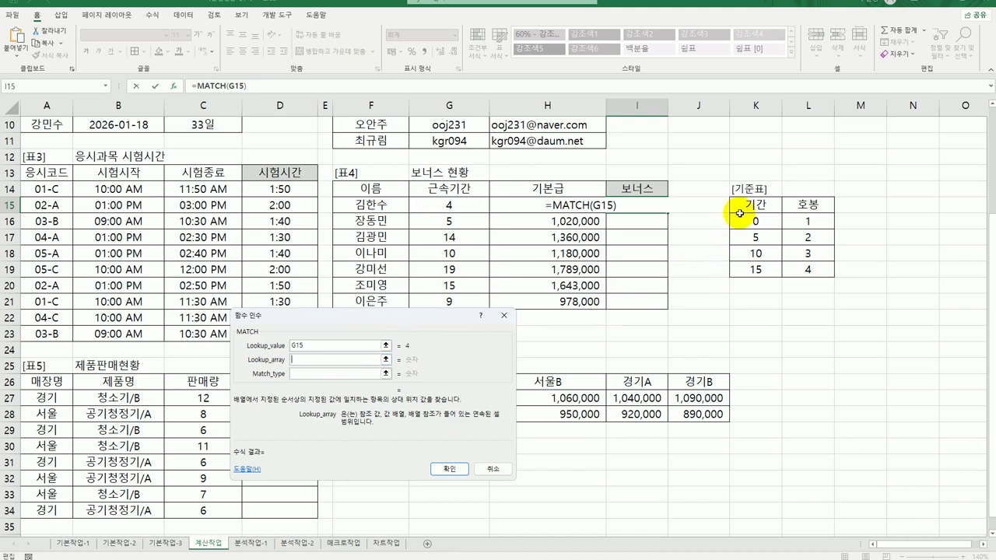
drag(748, 223, 748, 268)
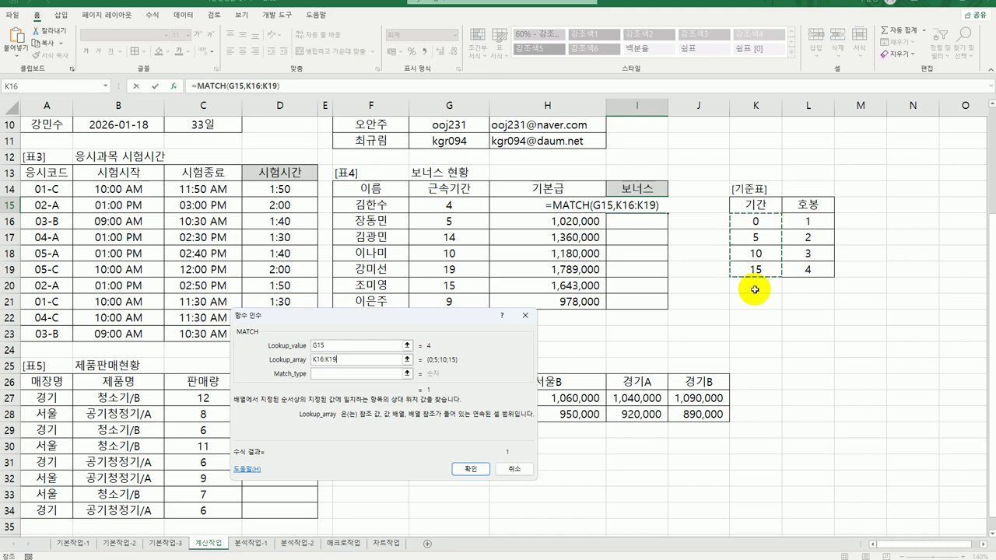
key(F4)
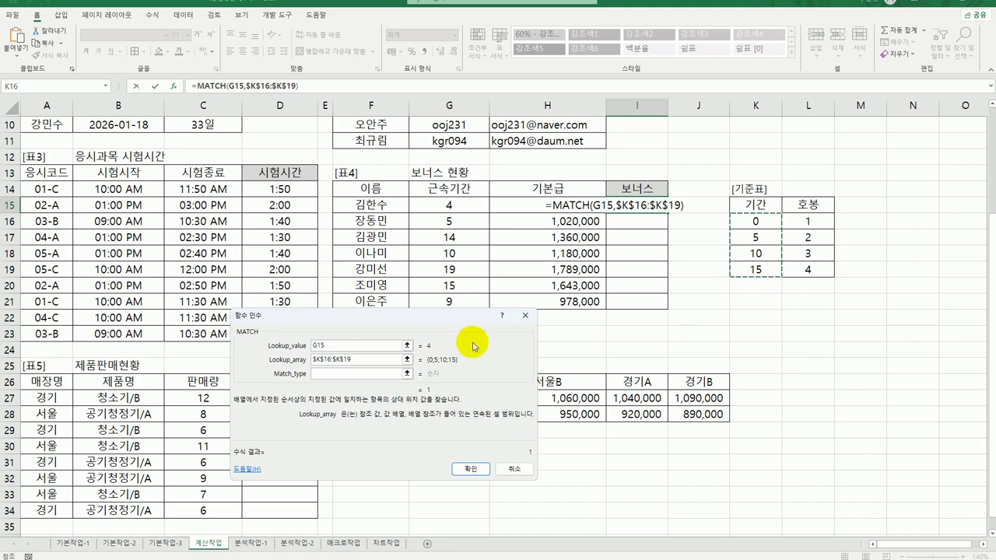
Step: Set MATCH's Match_type to 1 and accept the function arguments for I15
click(371, 373)
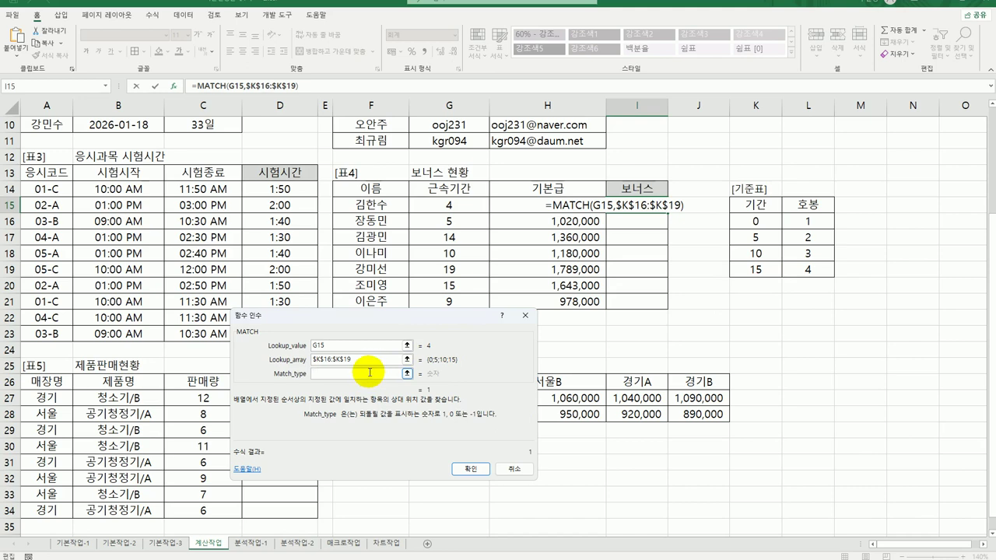
text(1)
click(470, 469)
Step: Multiply the MATCH result in I15 by 100000
double_click(661, 204)
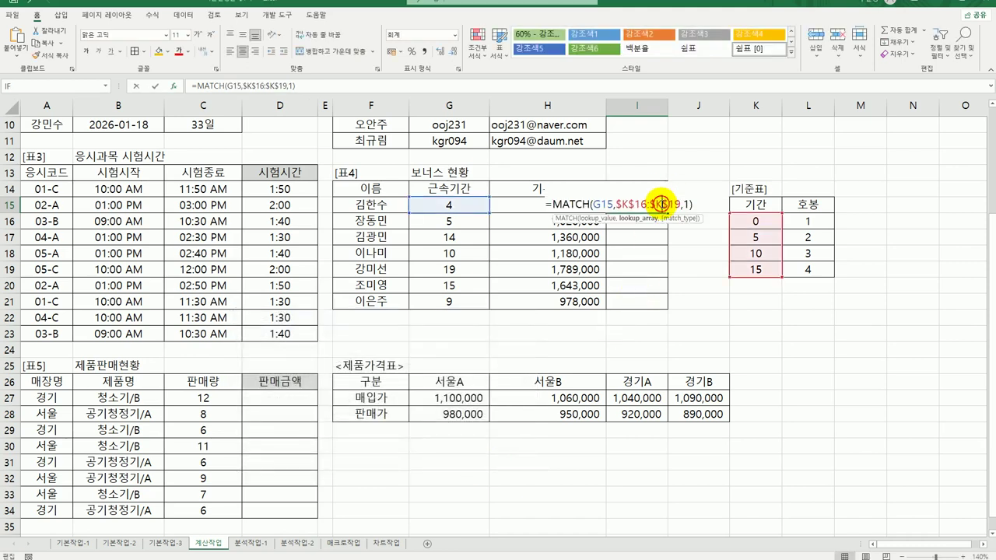
text(*)
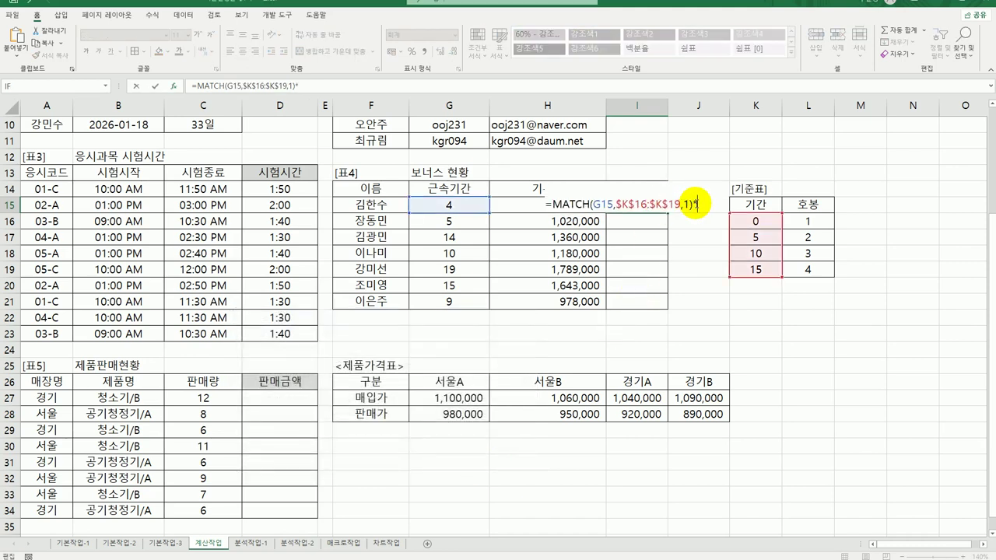
text(100000)
key(Return)
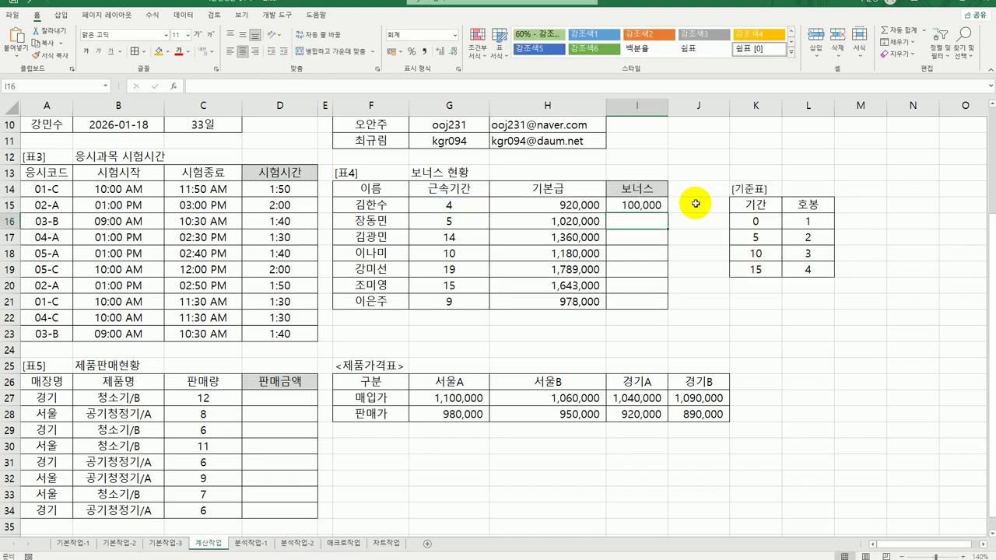
Step: Fill the 보너스 formula in I15 down through I21 and check the formula in the last row
click(661, 206)
drag(666, 212, 662, 300)
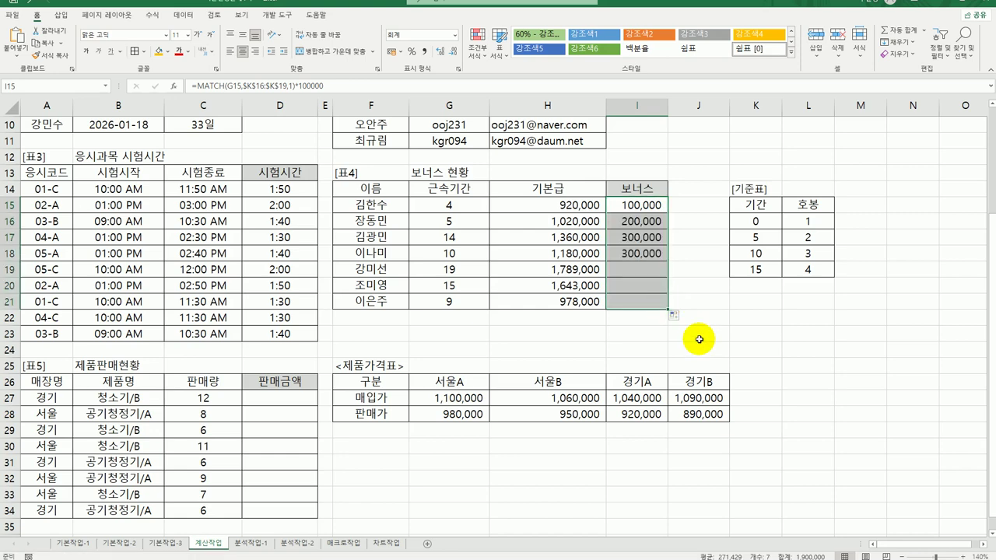
click(640, 303)
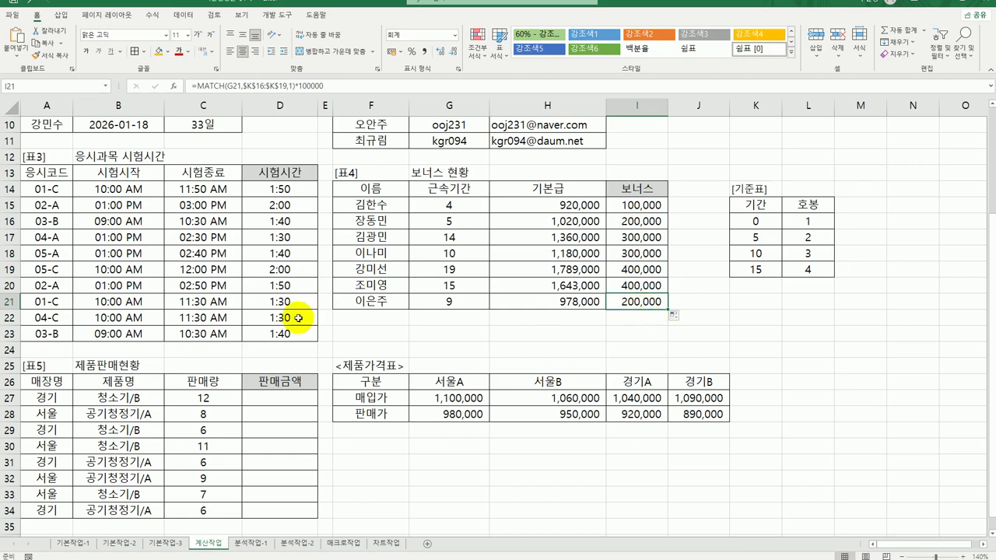
Step: Look over the 제품가격표 header G26 and start a formula in D27, the first 판매금액 cell of 표5
click(278, 400)
scroll(552, 516, down, 1)
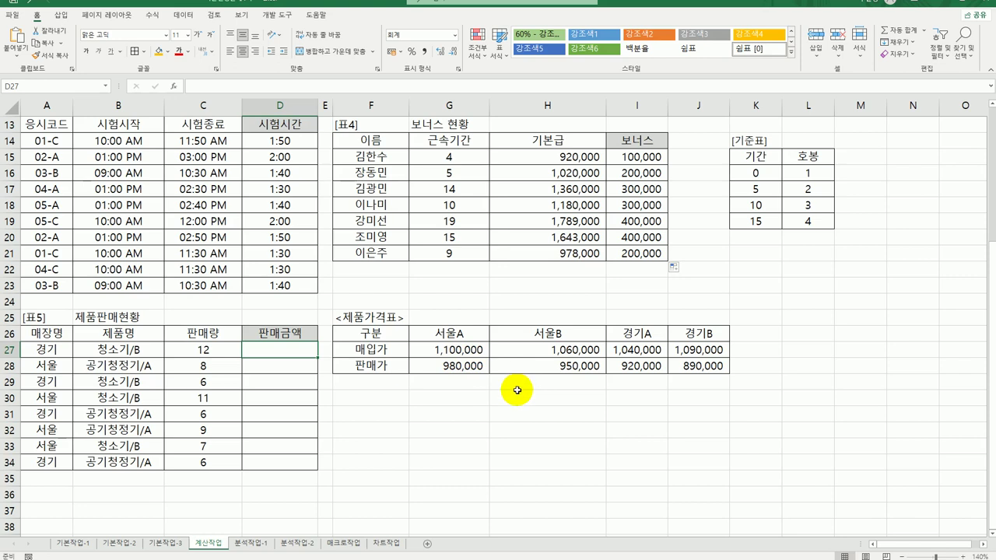
click(460, 333)
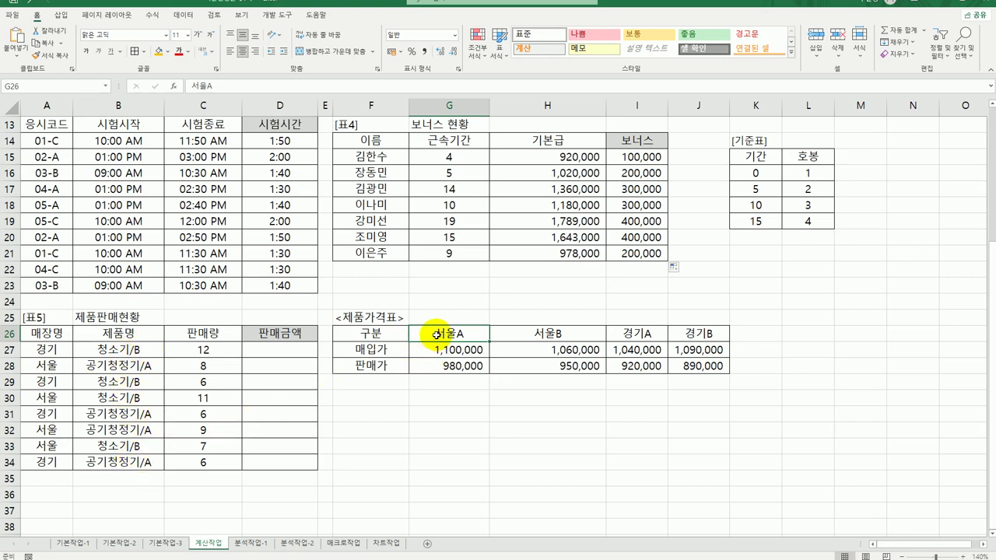
click(266, 349)
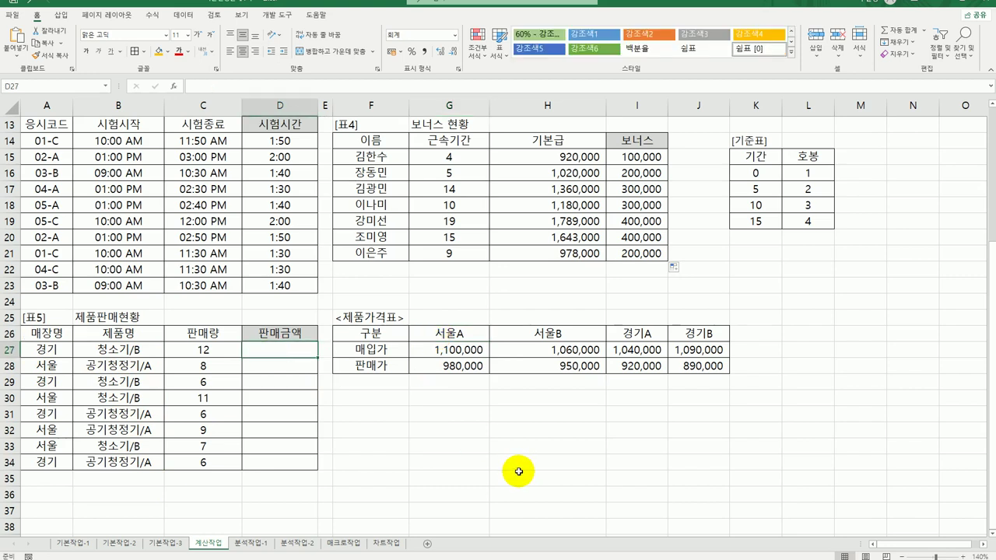
text(=)
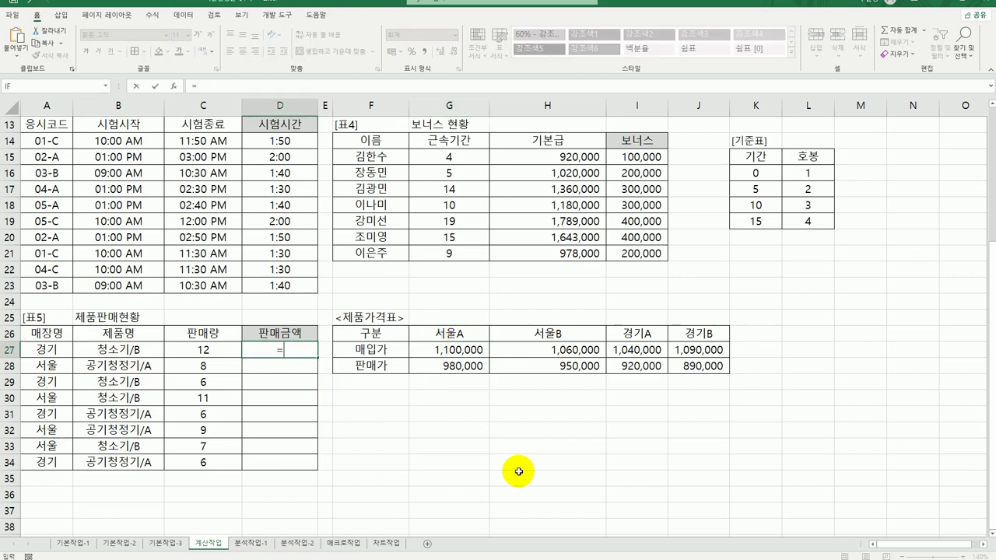
key(Left)
key(Left)
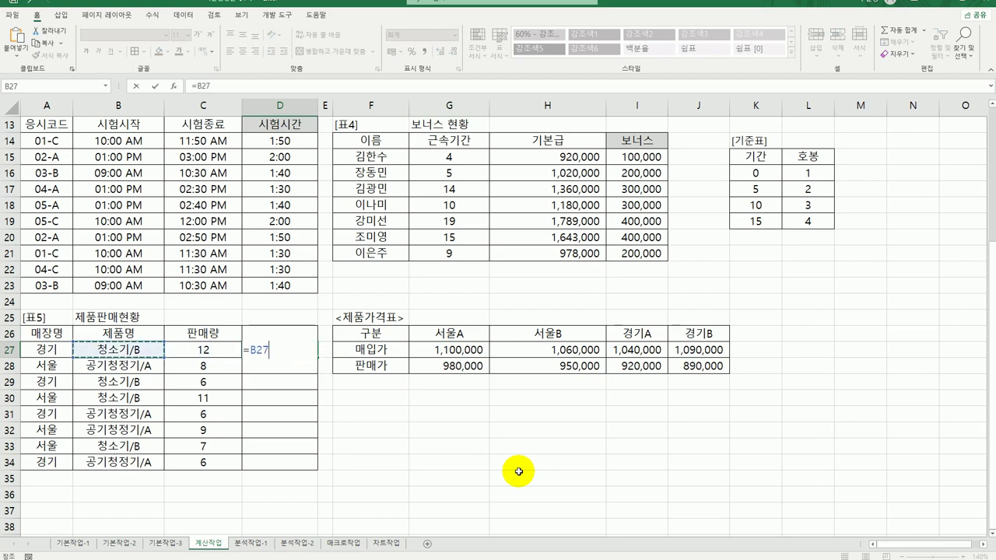
key(Right)
key(Right)
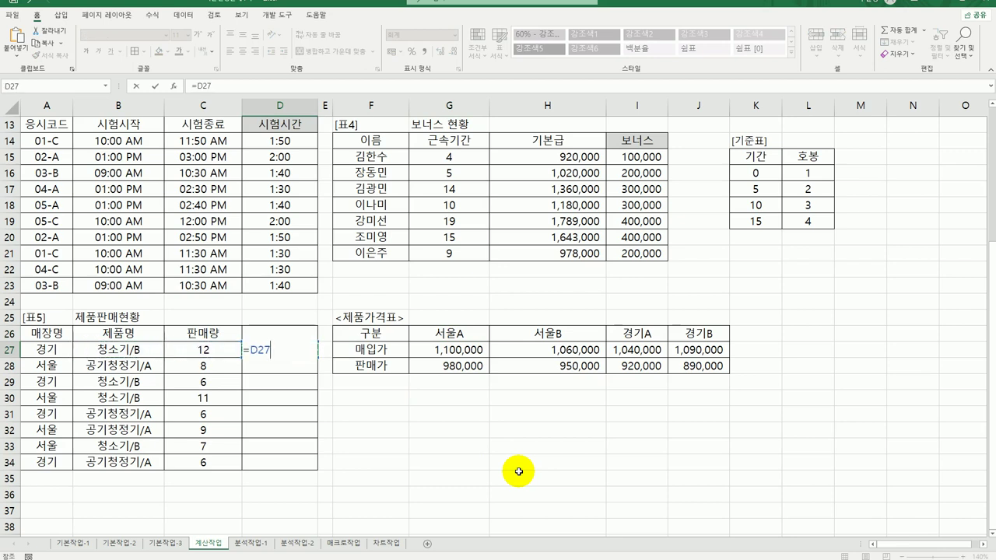
key(BackSpace)
key(BackSpace)
key(BackSpace)
Step: Enter RIGHT(B27,1) in D27 to extract the product's last character, and fill it down through D34
text(ri)
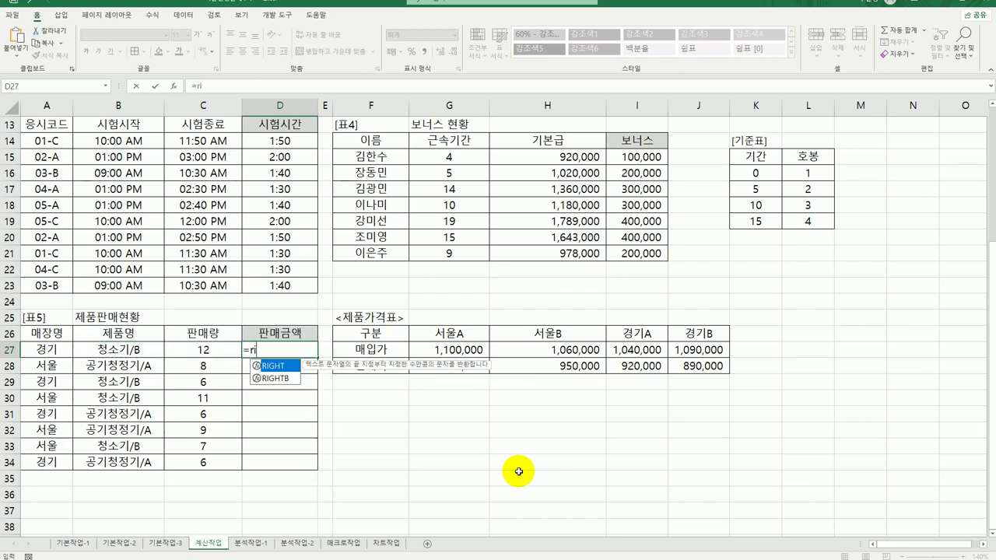
key(Tab)
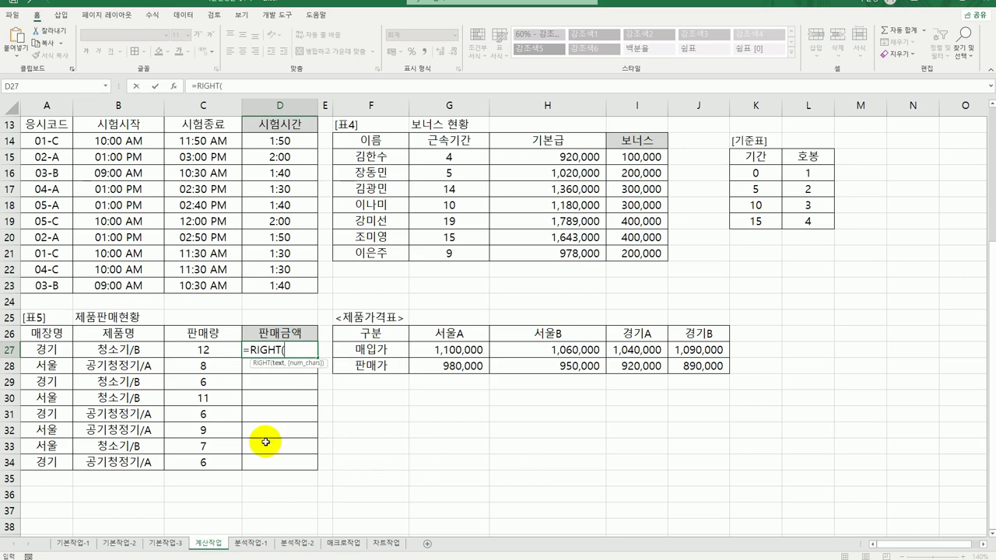
click(149, 352)
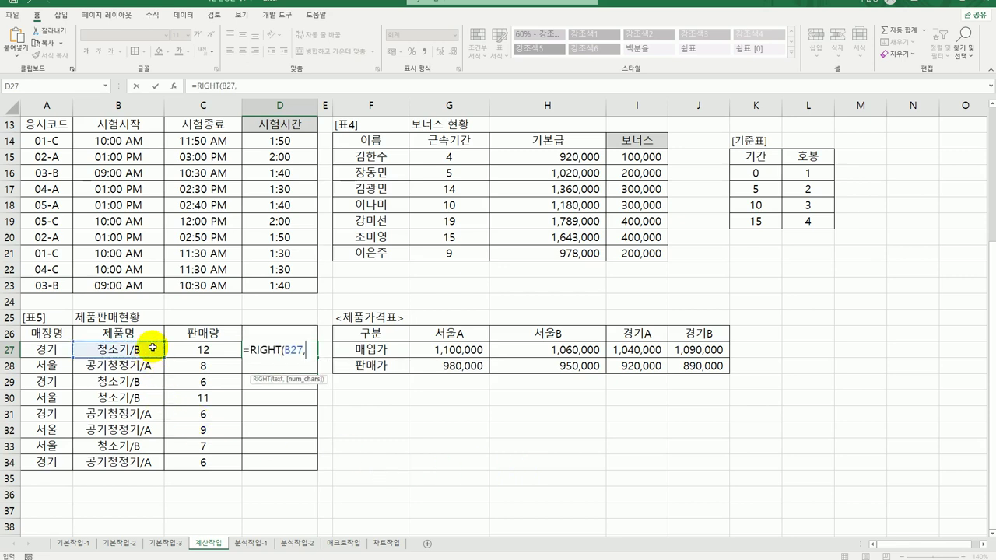
text(,1))
key(Return)
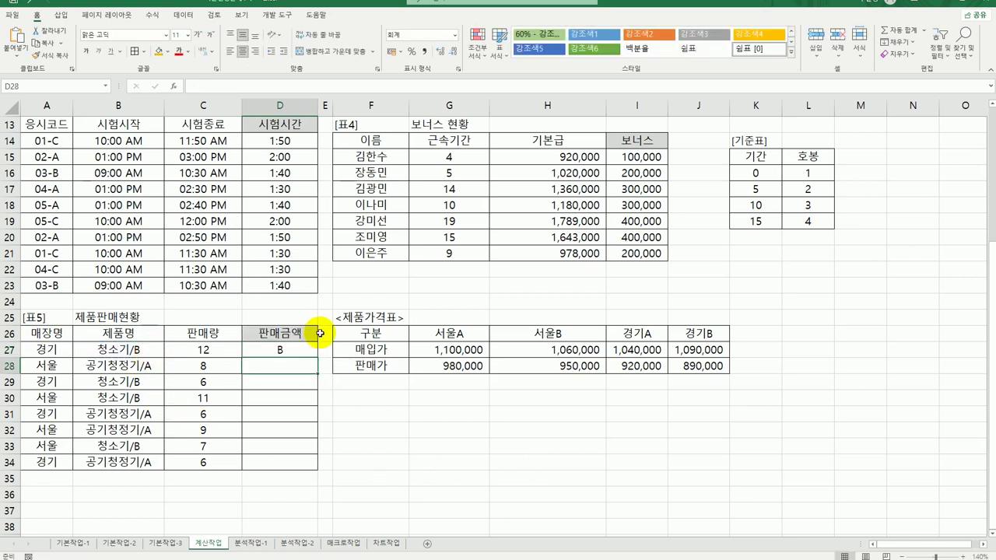
click(288, 350)
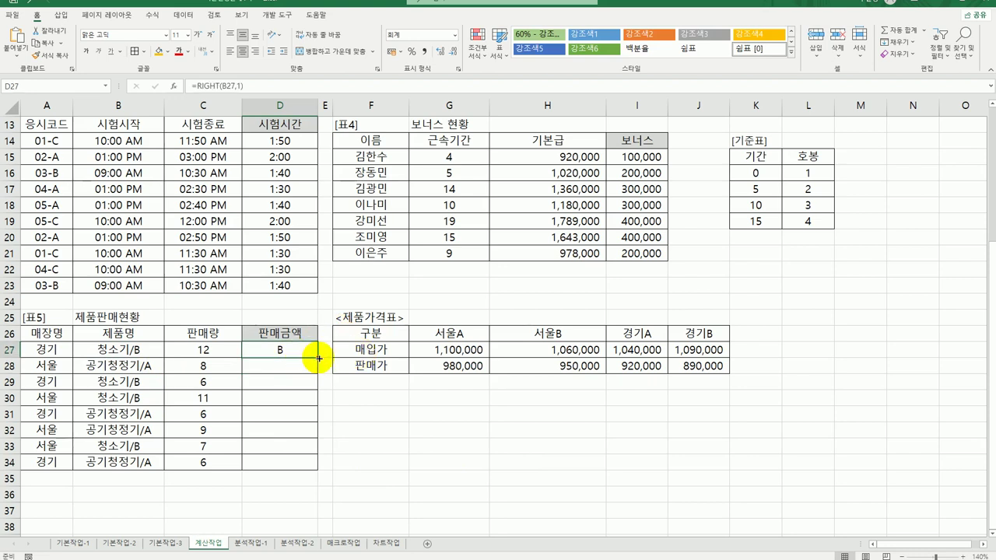
drag(318, 359, 317, 470)
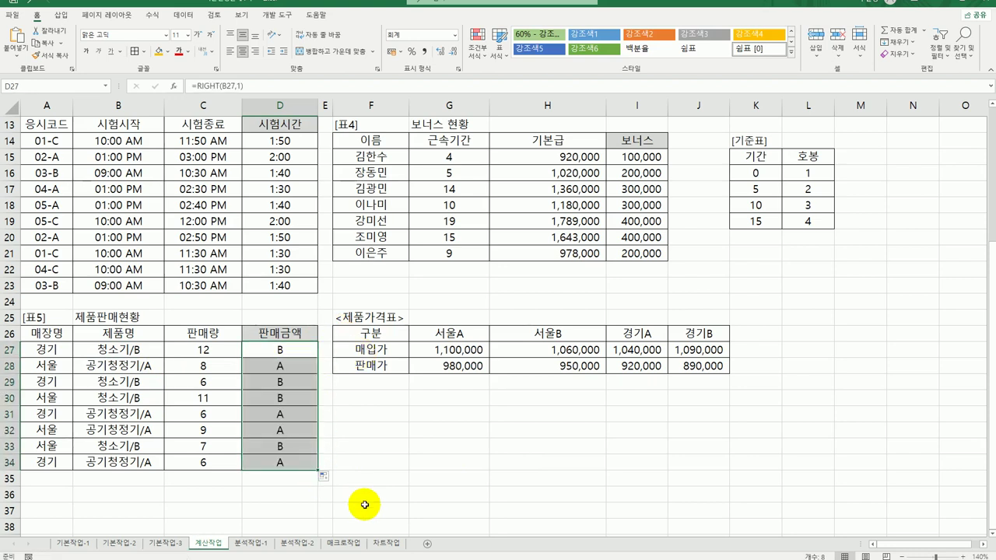
Step: Prefix the RIGHT formula in D27 with A27& to join store name and product letter, and fill it down through D34
double_click(263, 352)
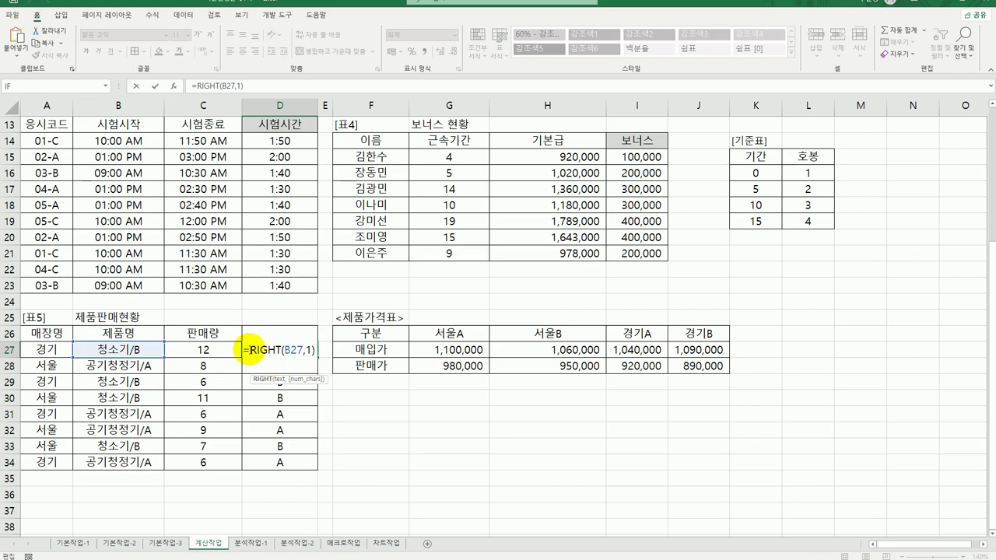
click(34, 351)
text(&)
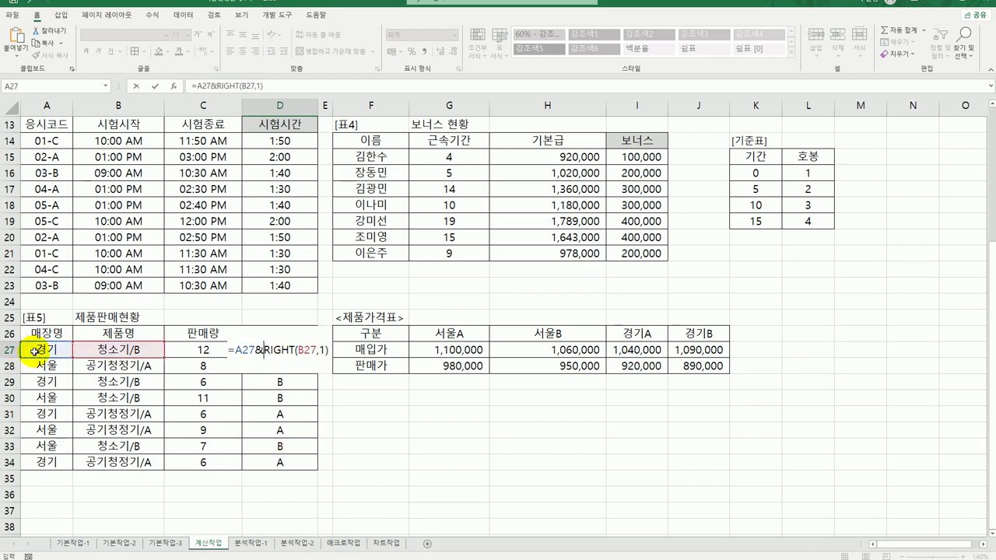
key(Return)
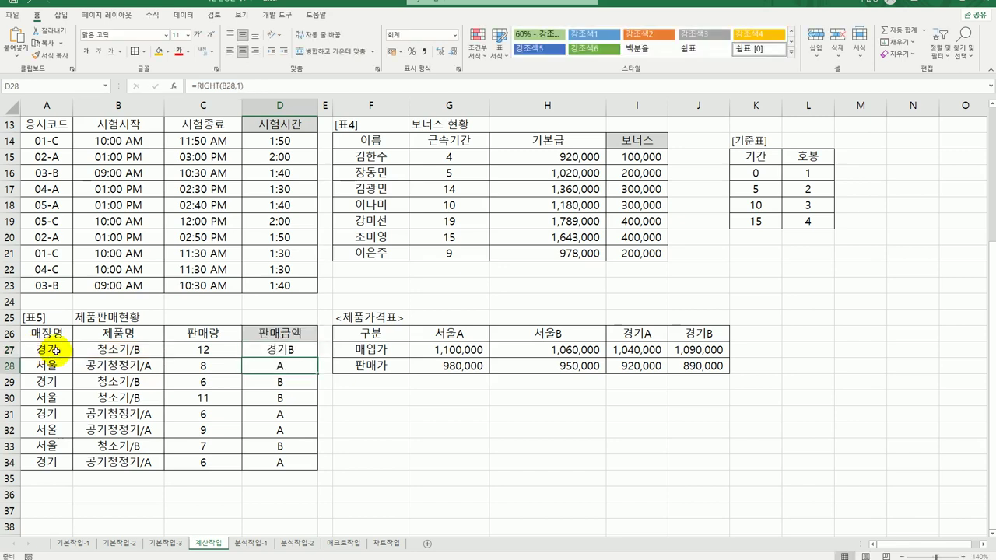
click(282, 351)
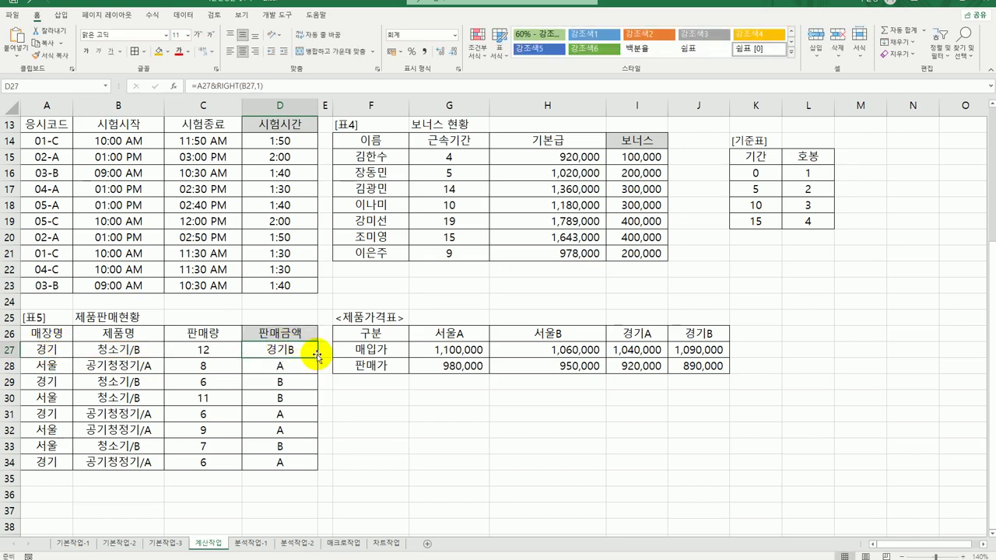
drag(317, 355, 315, 465)
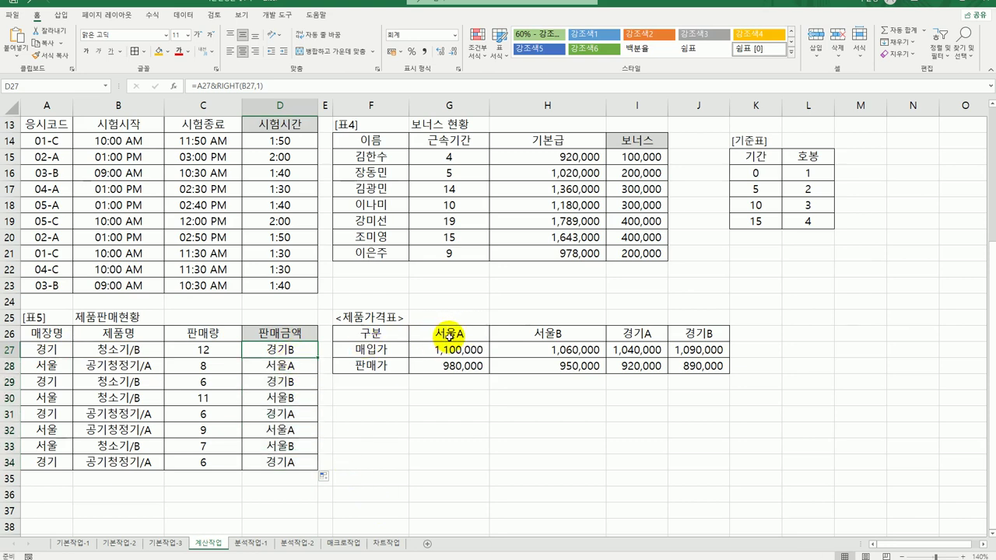
Step: Wrap D27's formula in HLOOKUP as its lookup value and open the function arguments, clear of the 제품가격표 range G26:J28
drag(451, 330, 679, 367)
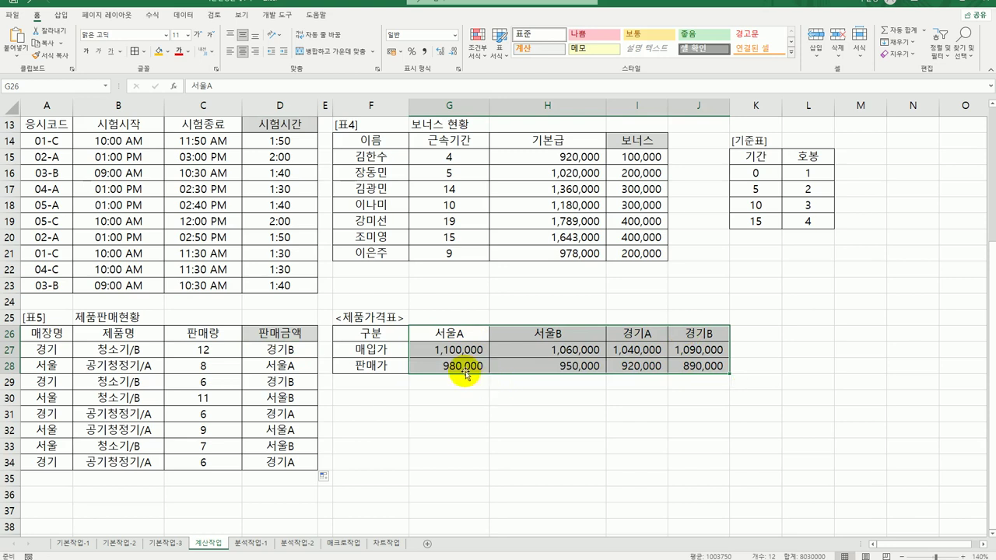
double_click(279, 347)
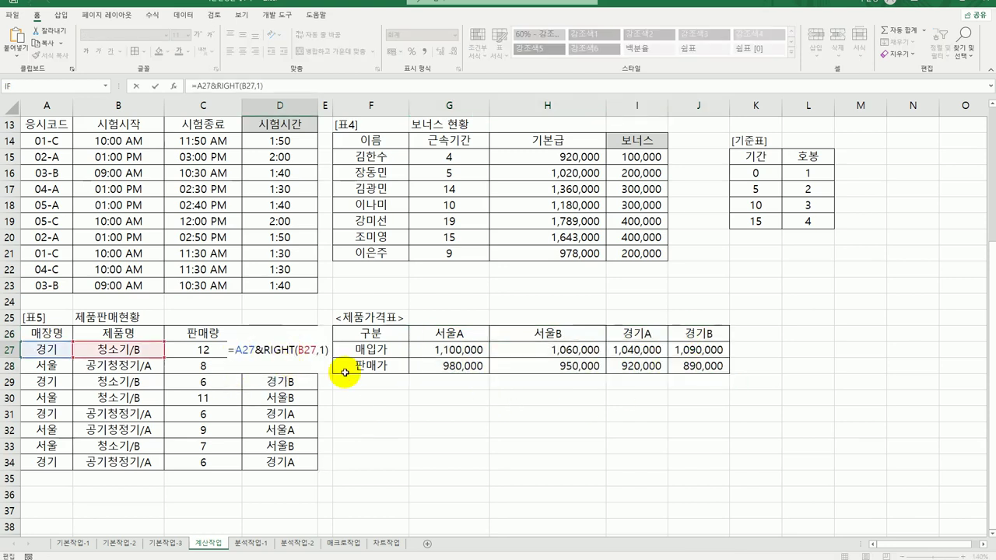
text(hl)
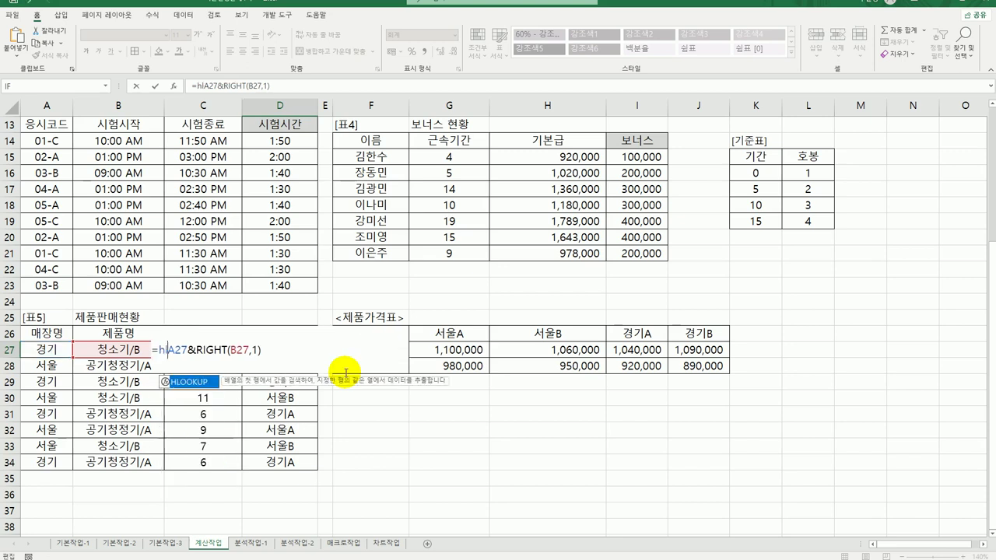
key(Tab)
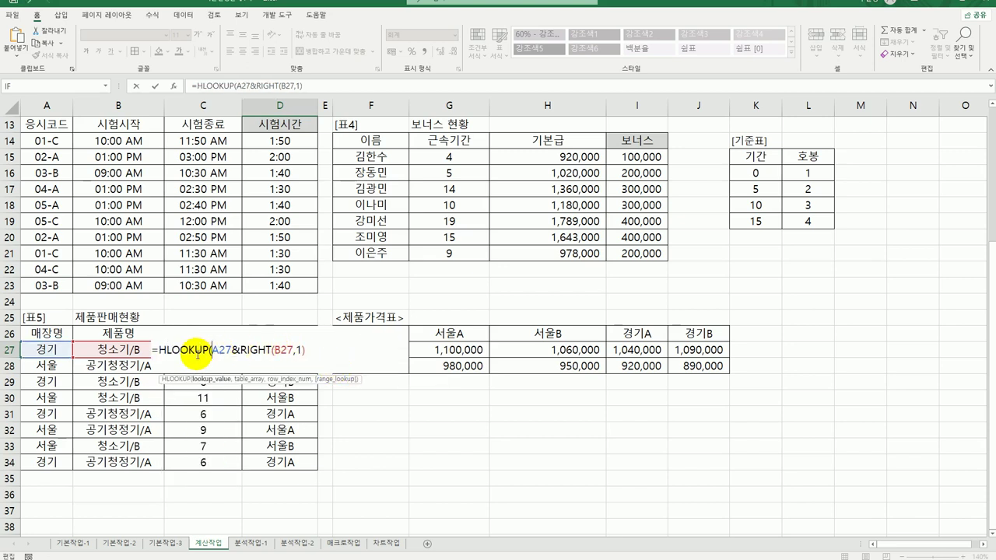
click(182, 110)
click(174, 86)
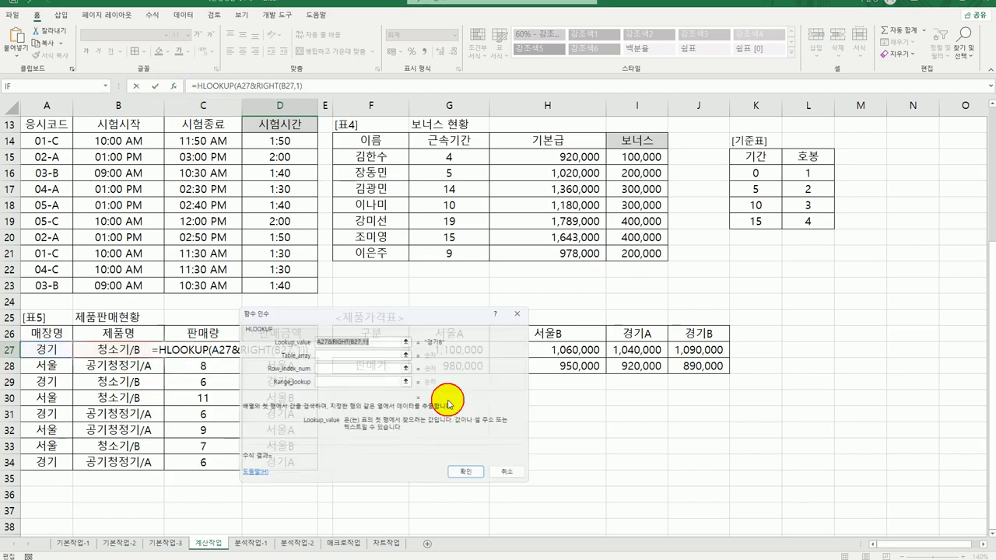
drag(390, 311, 487, 110)
Step: Set HLOOKUP's Table_array to the absolute range $G$26:$J$28
click(427, 151)
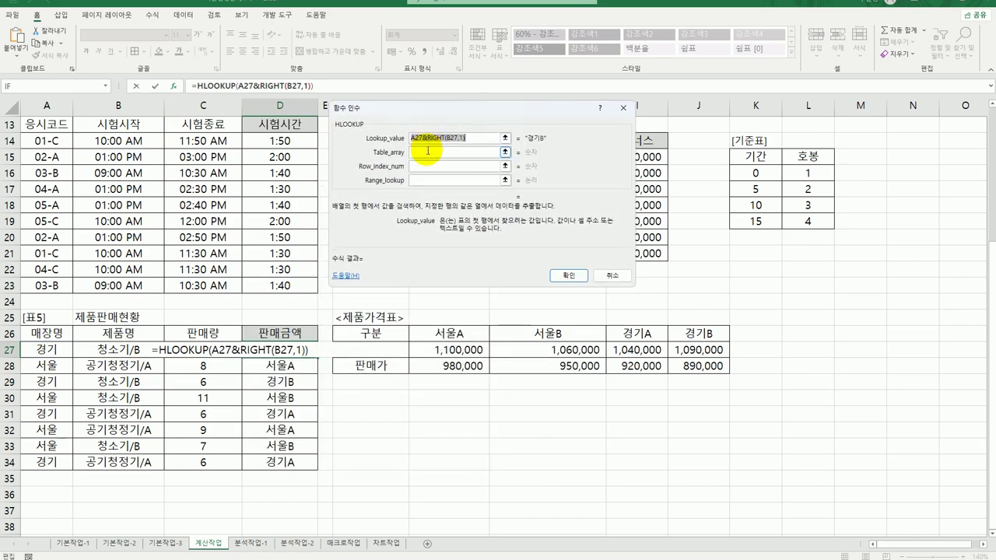
click(431, 152)
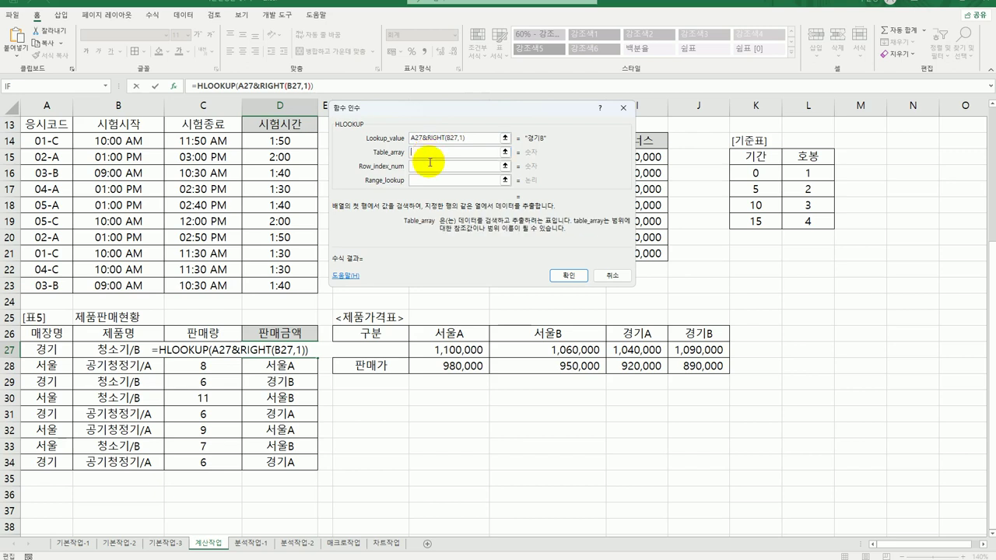
drag(452, 332, 690, 367)
key(F4)
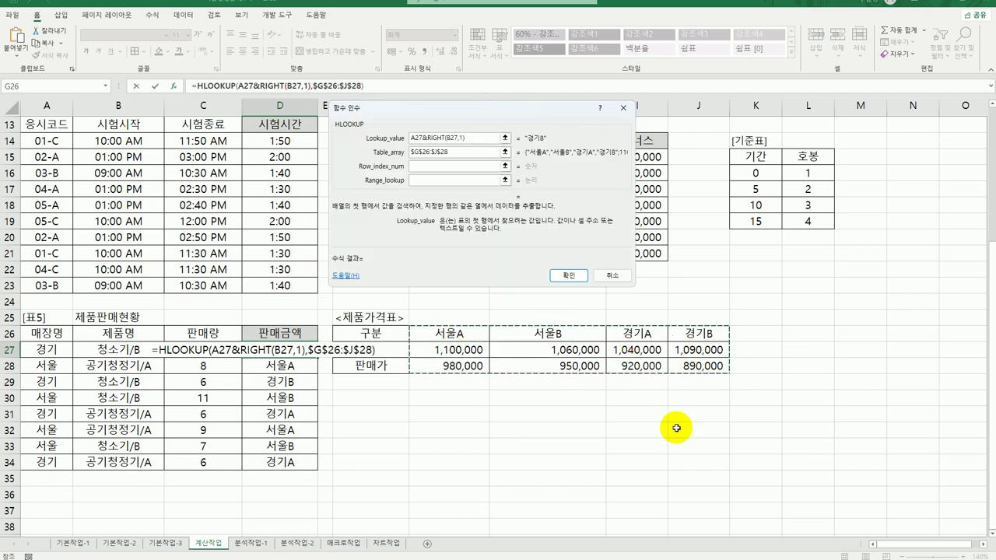
Step: Set HLOOKUP's Row_index_num to 3 and Range_lookup to 0, and accept the formula in D27
click(454, 166)
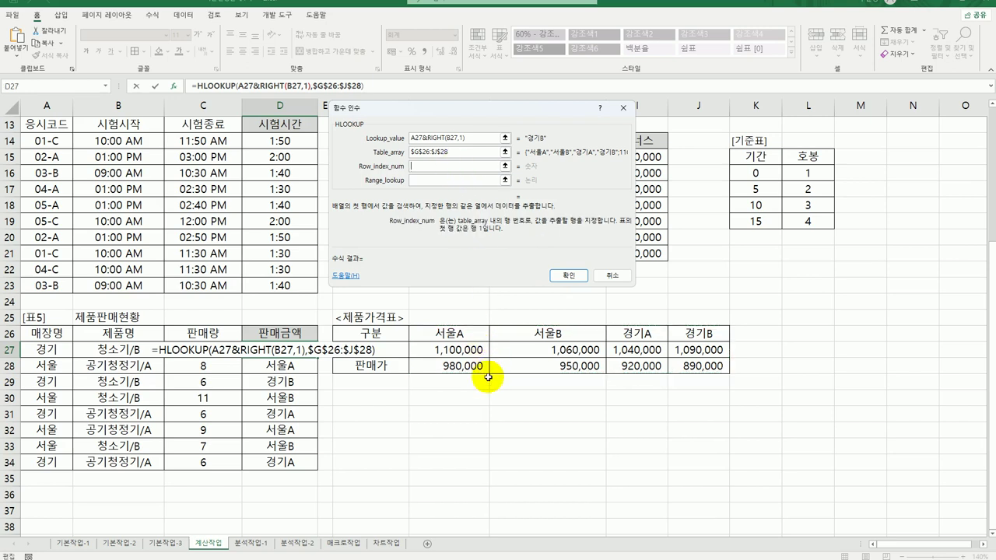
text(3)
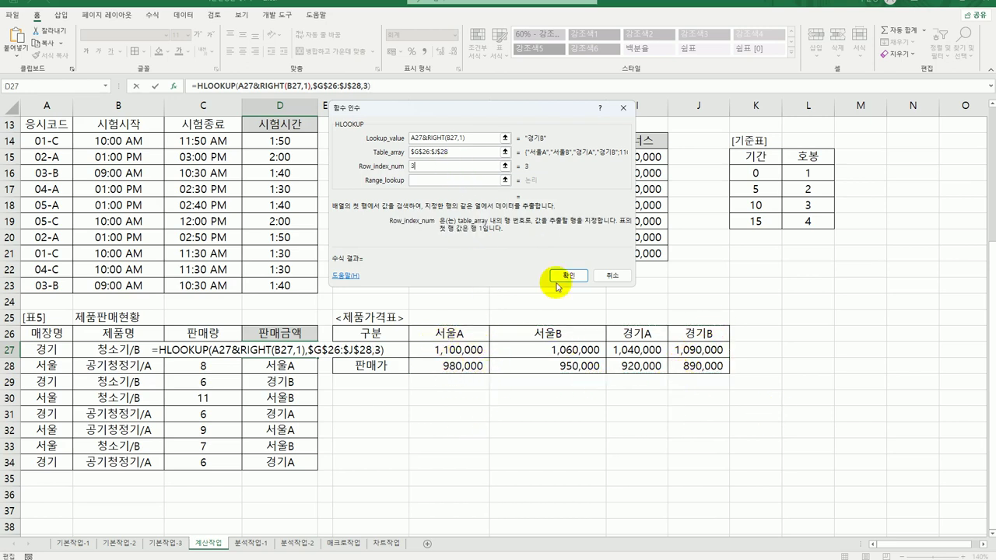
click(451, 178)
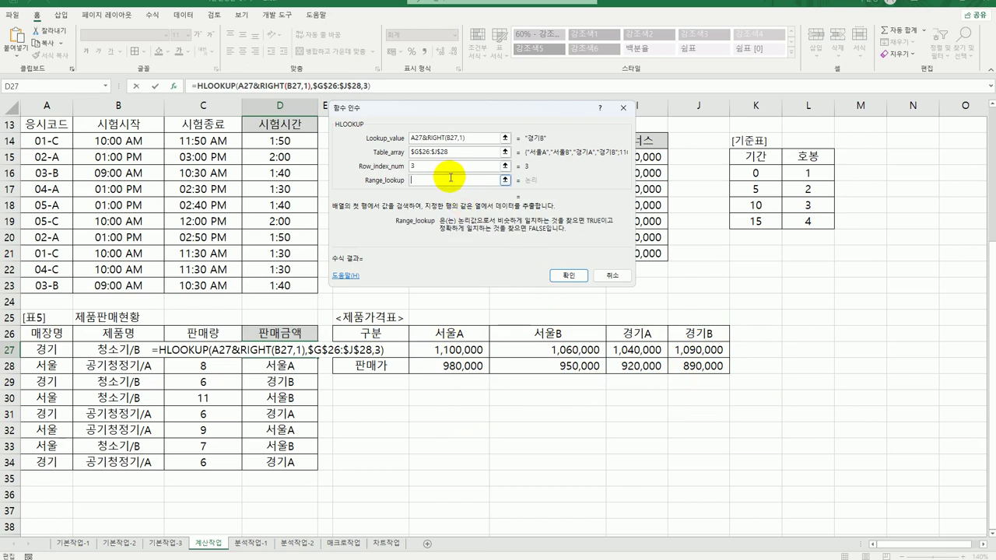
text(0)
click(568, 276)
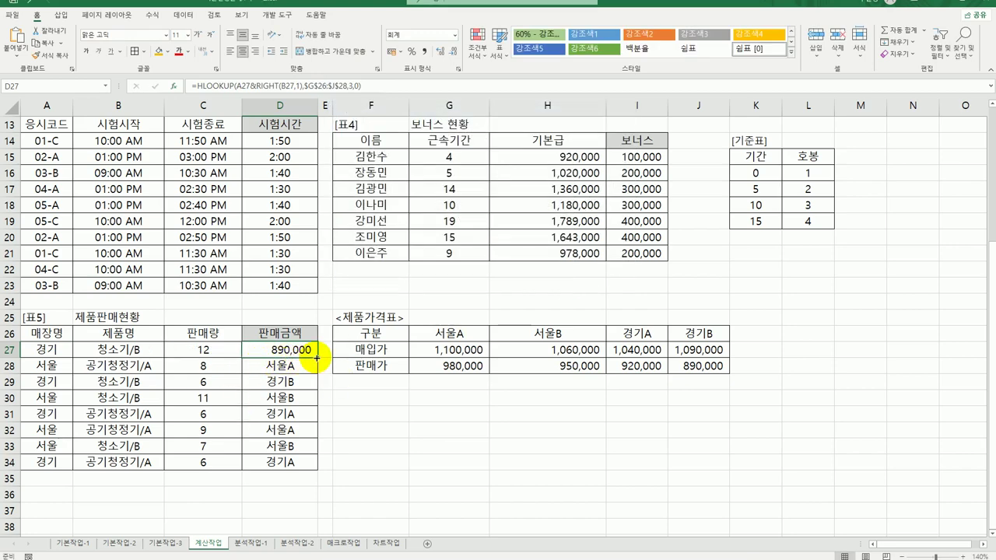
Step: Fill D27's HLOOKUP formula down through D34 and compare the results with the 판매가 row of 제품가격표
drag(317, 357, 297, 468)
click(712, 370)
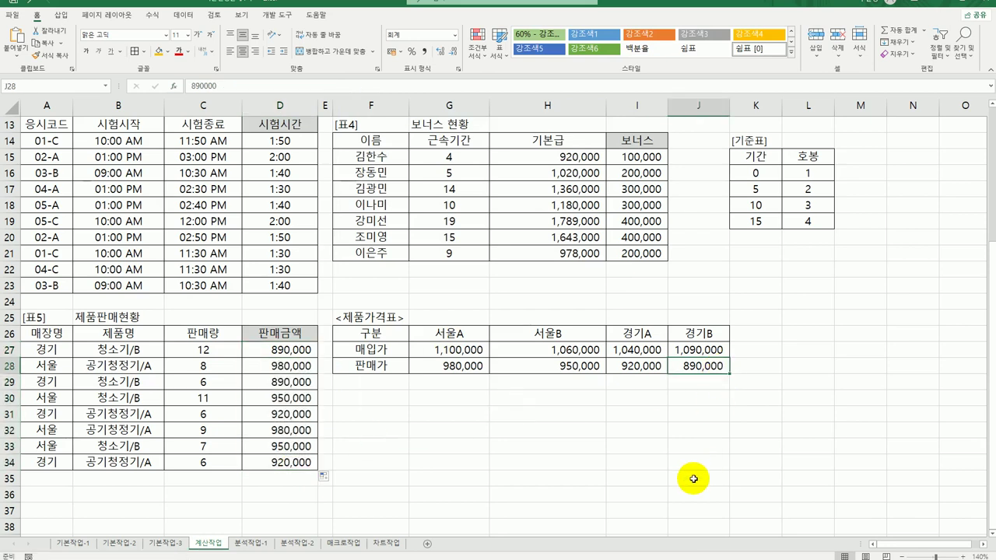
click(448, 364)
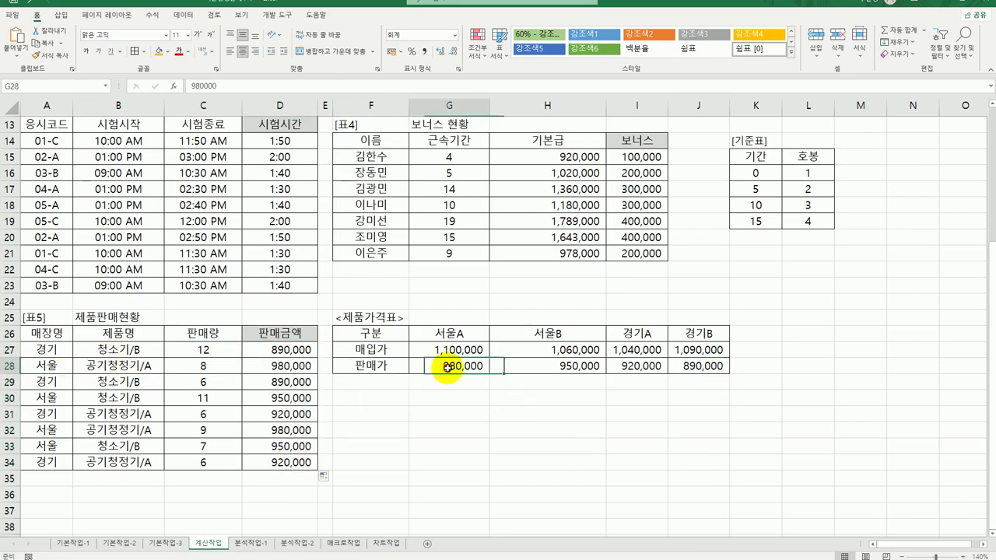
click(265, 350)
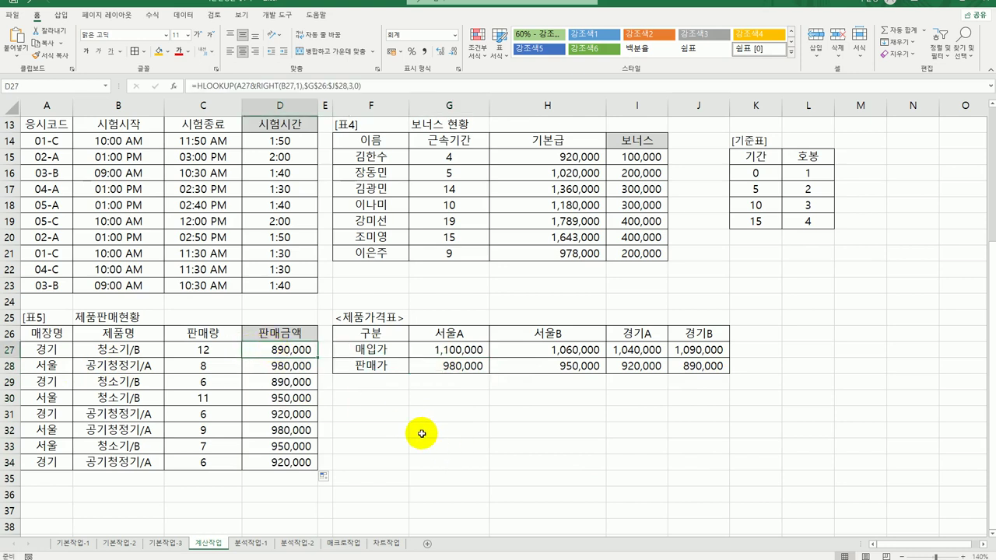
Step: Multiply D27's HLOOKUP formula by the 판매량 in C27 and fill it down through D34
double_click(303, 350)
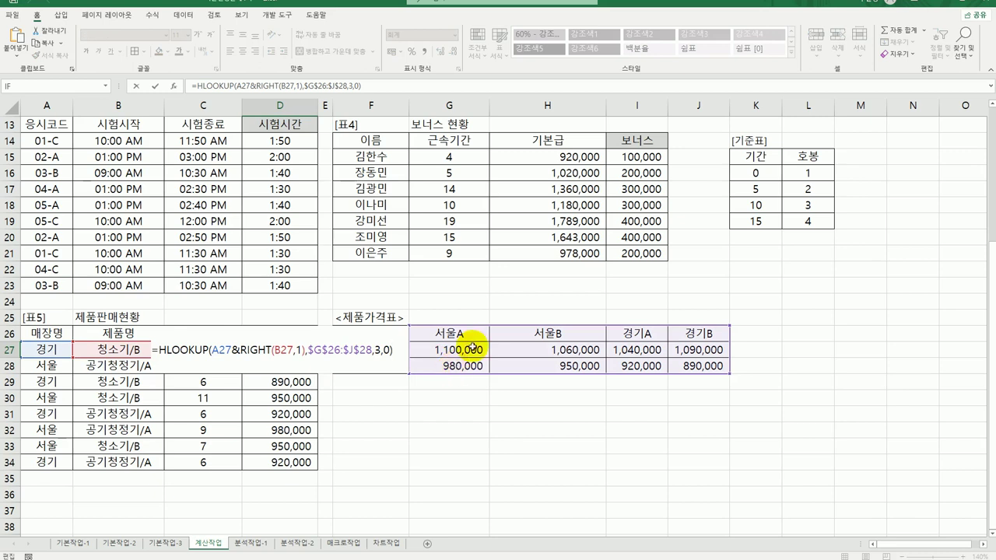
text(*)
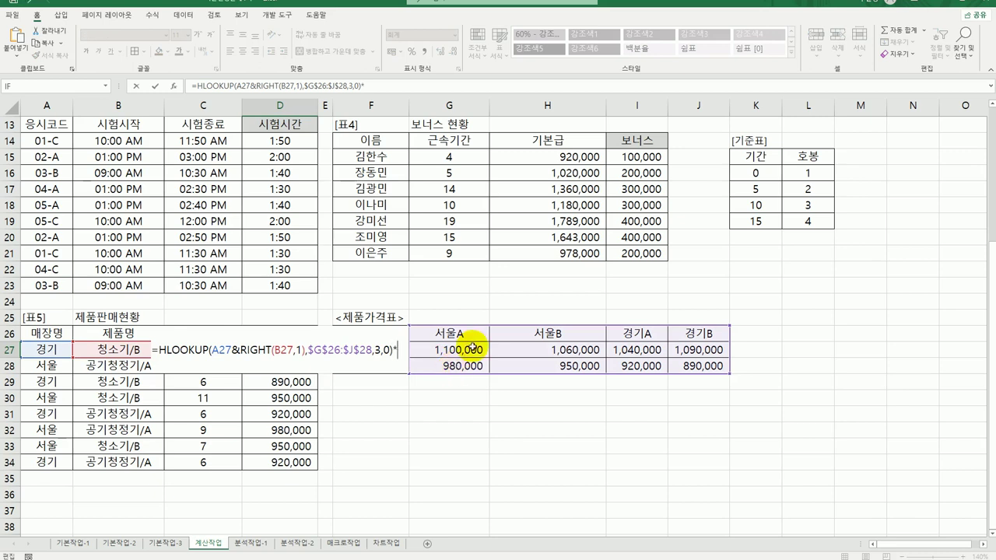
click(192, 372)
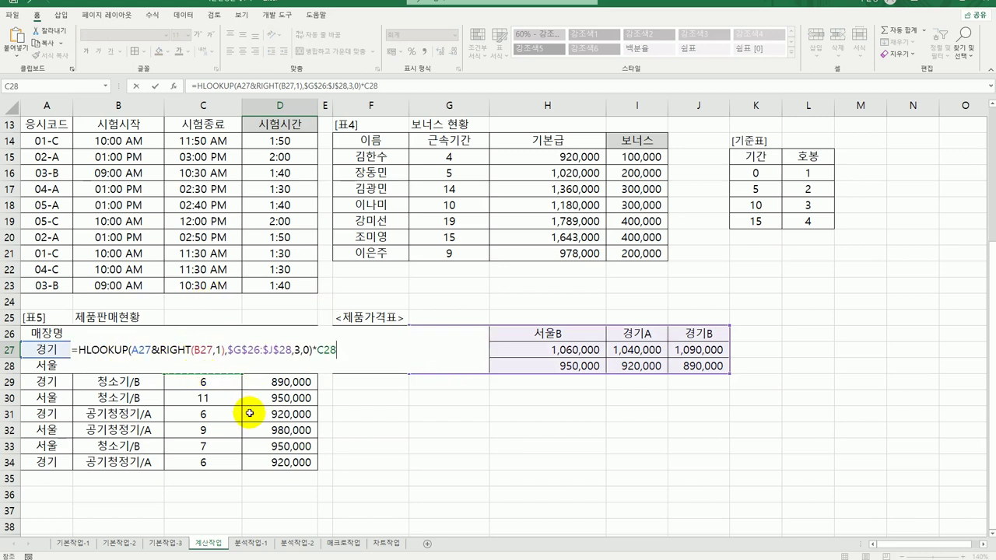
key(Up)
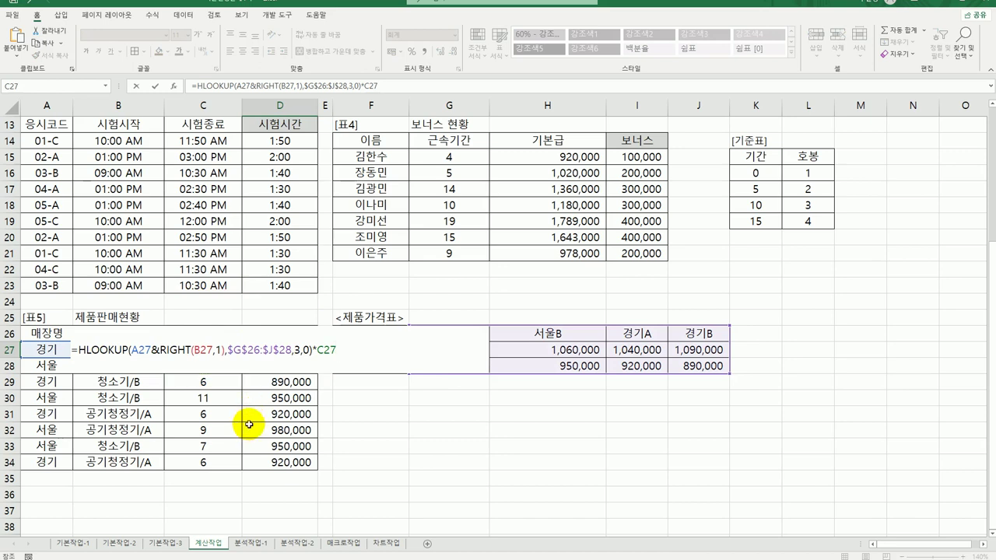
key(Return)
click(284, 351)
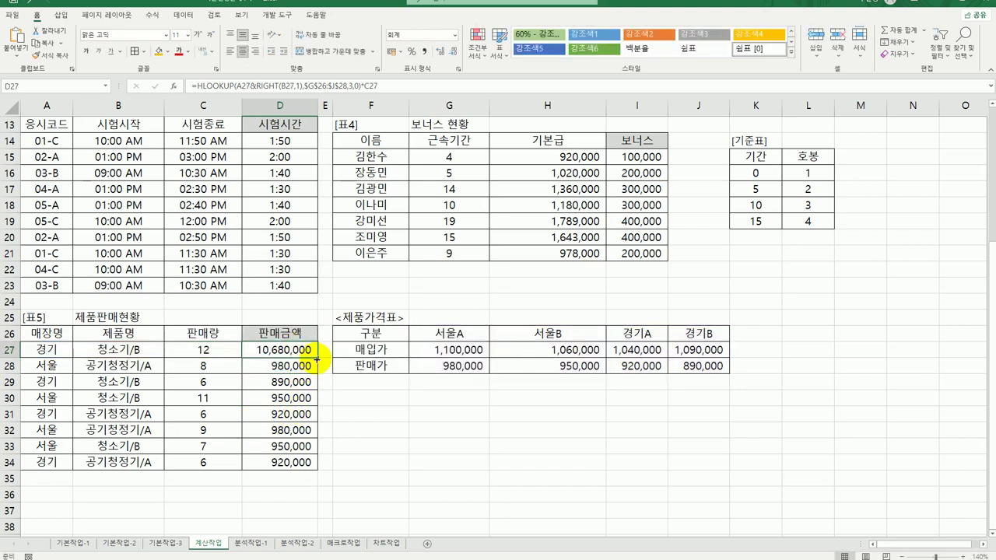
drag(317, 358, 319, 467)
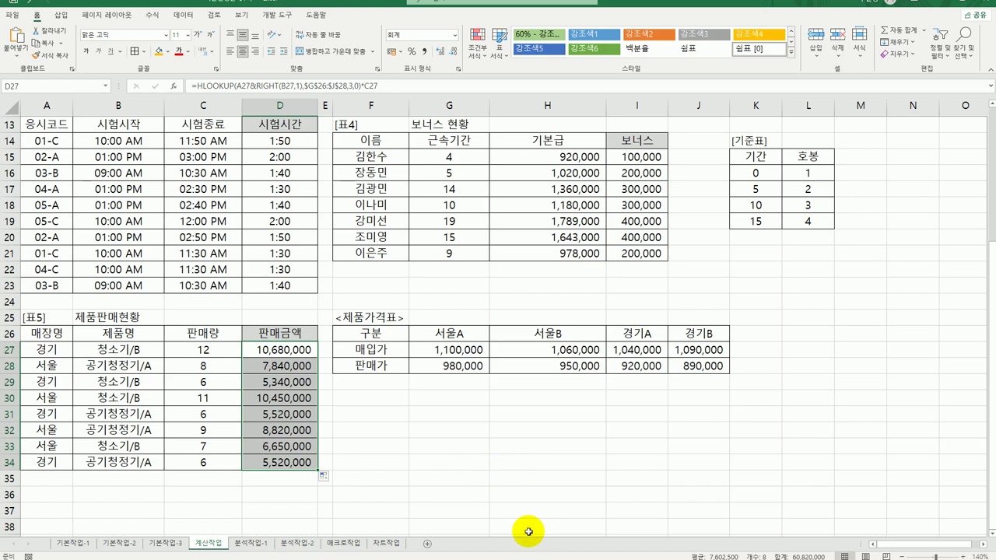
scroll(519, 514, up, 4)
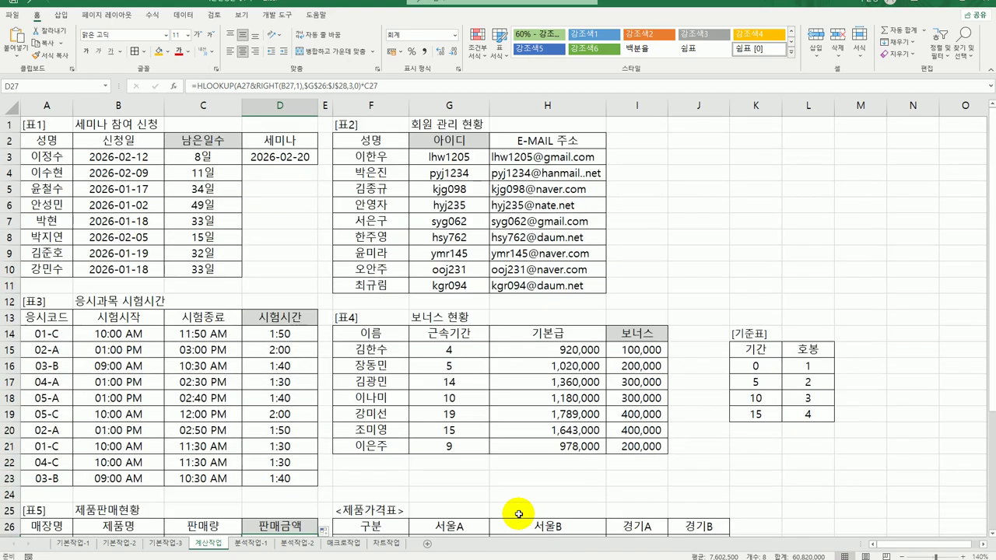
scroll(518, 514, down, 3)
scroll(516, 516, up, 1)
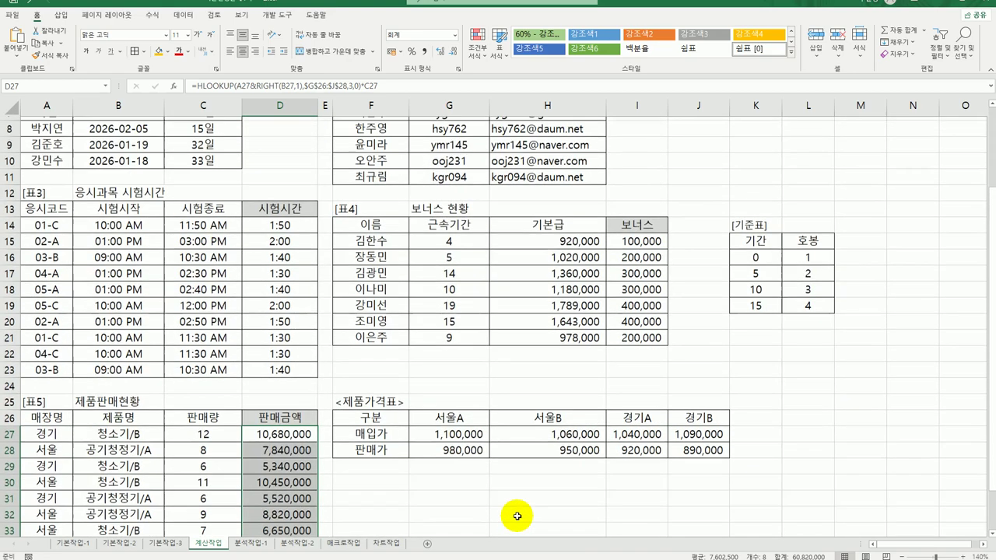
scroll(517, 516, up, 3)
click(515, 480)
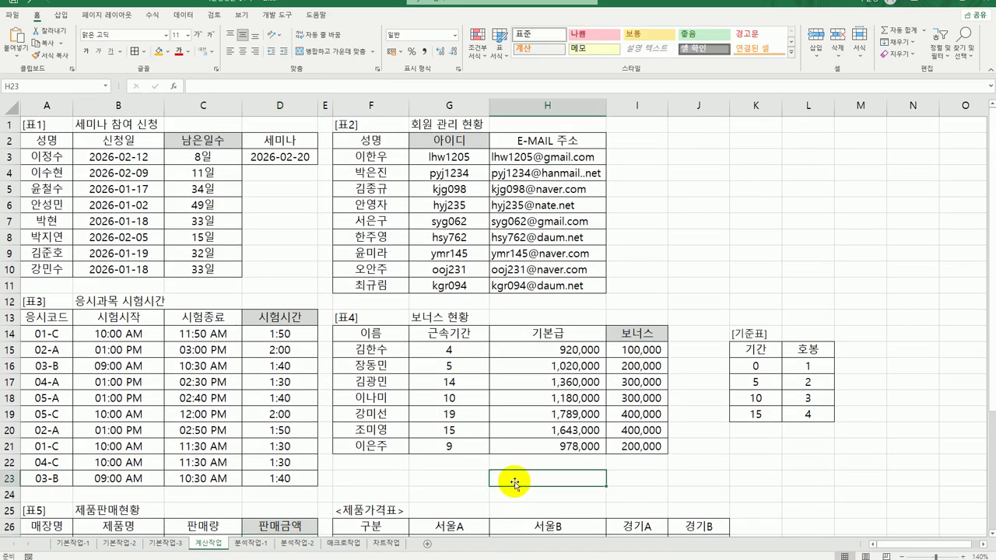
Step: Sort the 영업 현황 table on the 분석작업-1 sheet by 대리점명 in ascending order
click(250, 543)
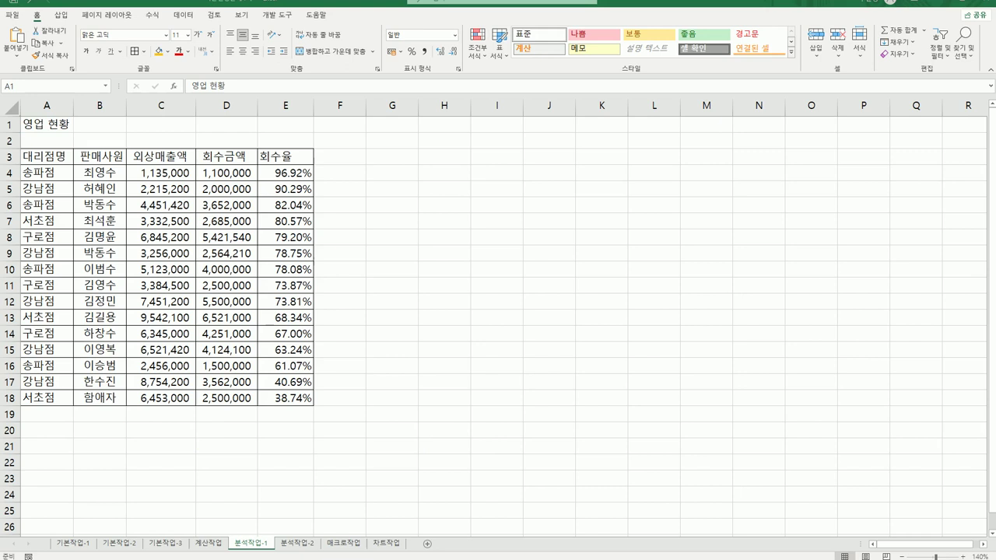
click(28, 156)
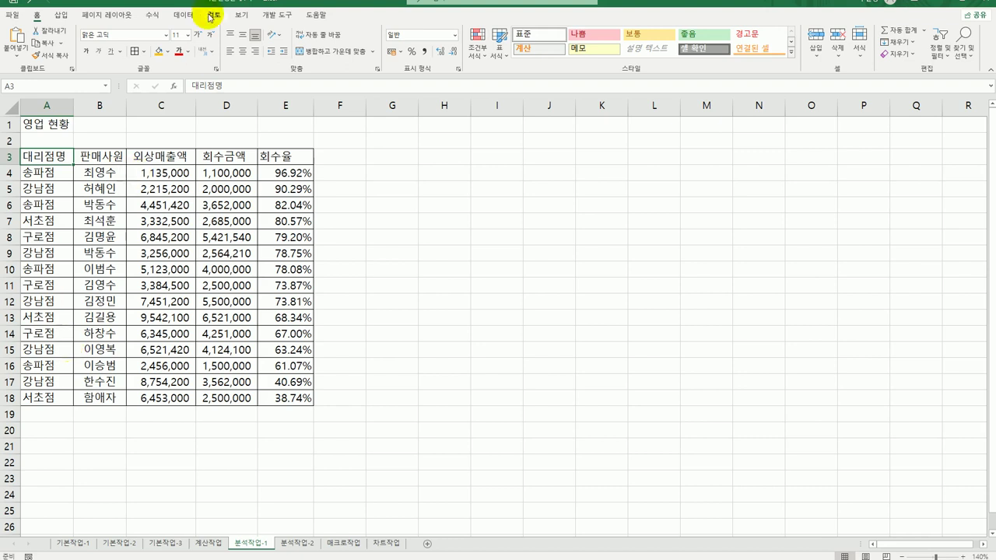
click(186, 14)
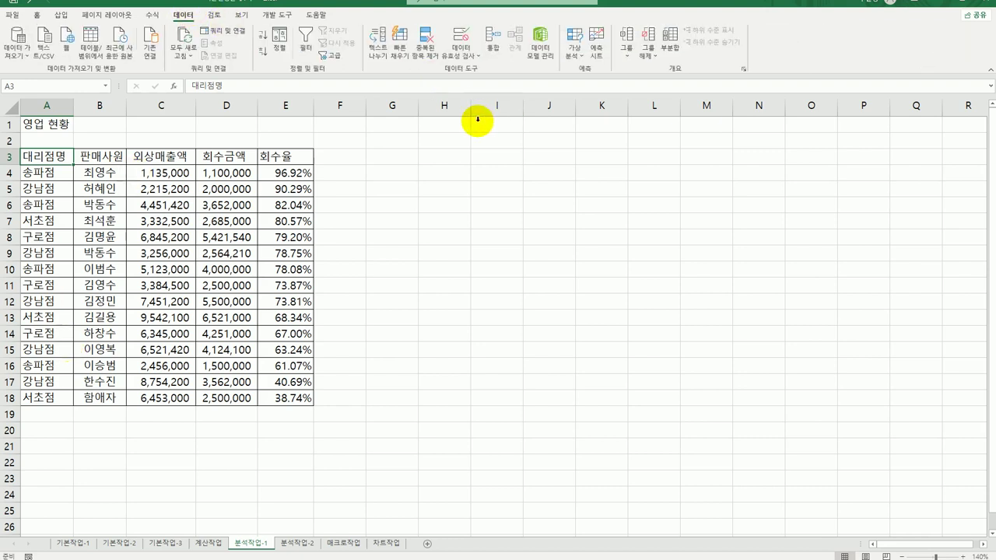
click(262, 34)
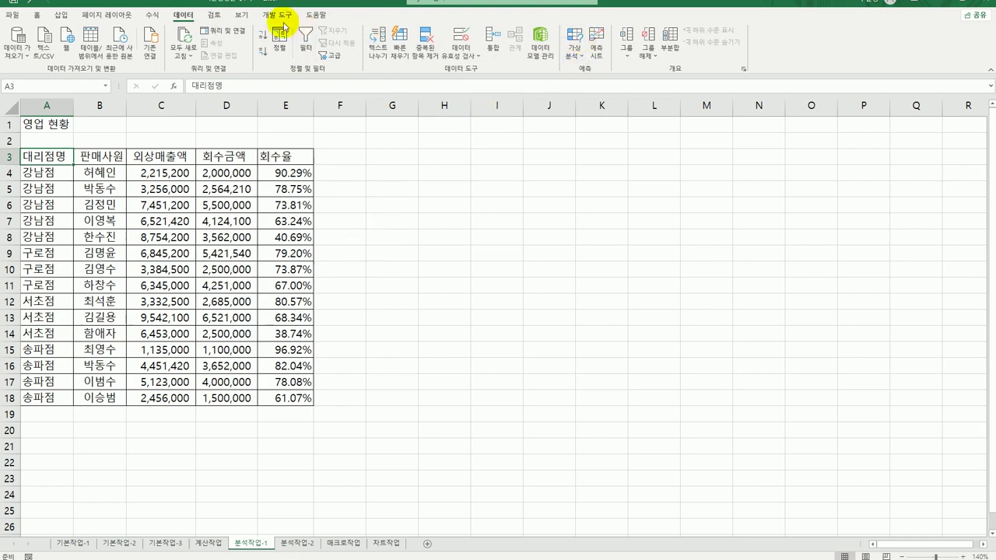
Step: Add a subtotal to the 영업 현황 table, grouped by 대리점명, showing the 최대 of 회수율
click(669, 41)
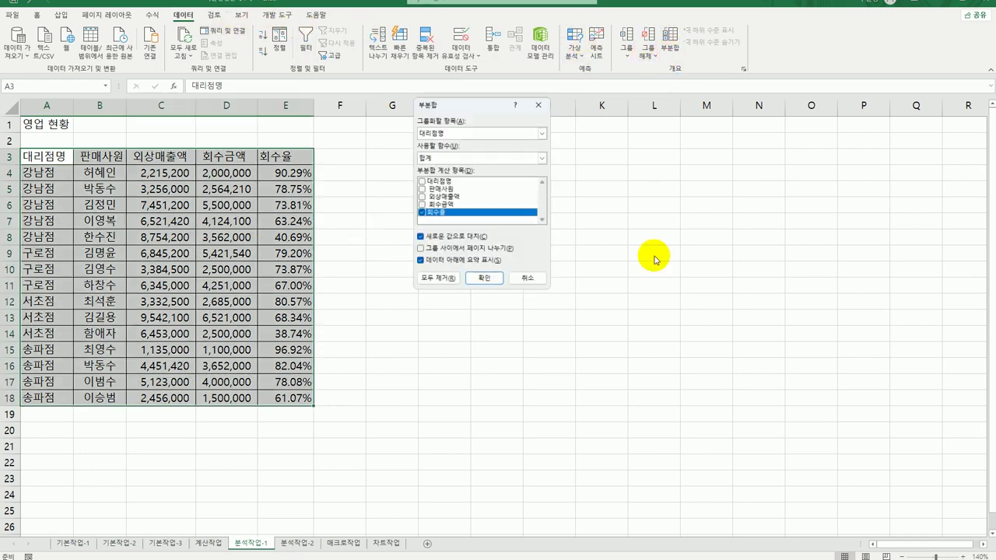
click(485, 133)
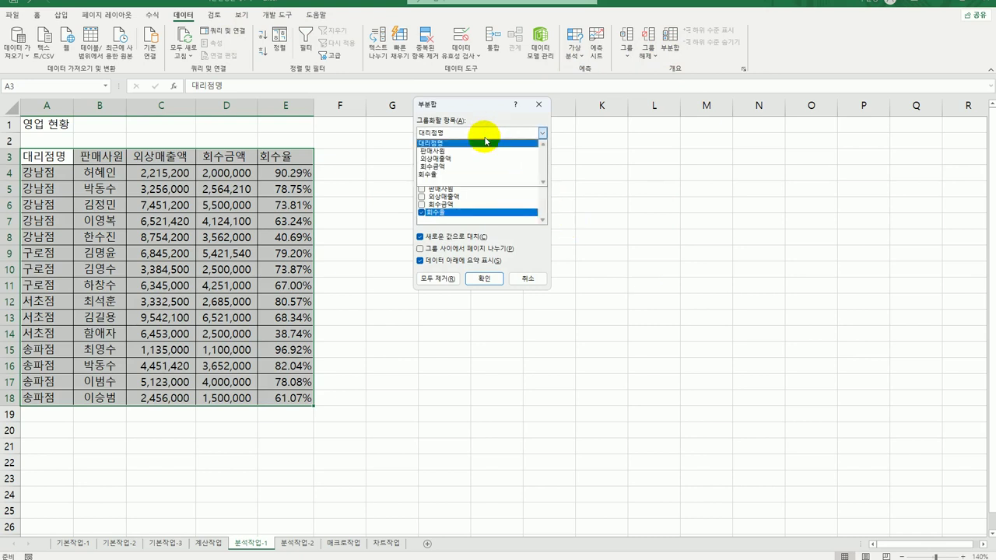
click(484, 140)
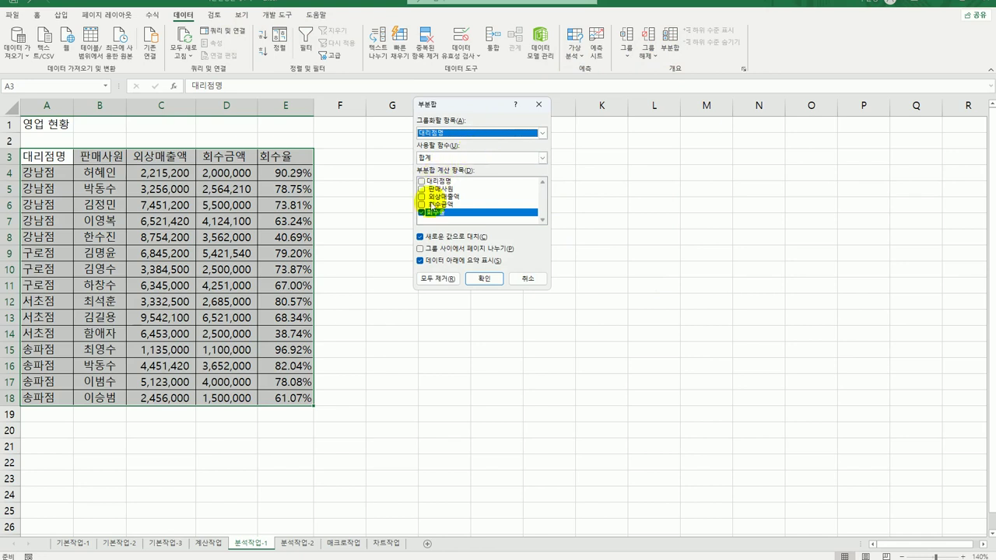
click(455, 158)
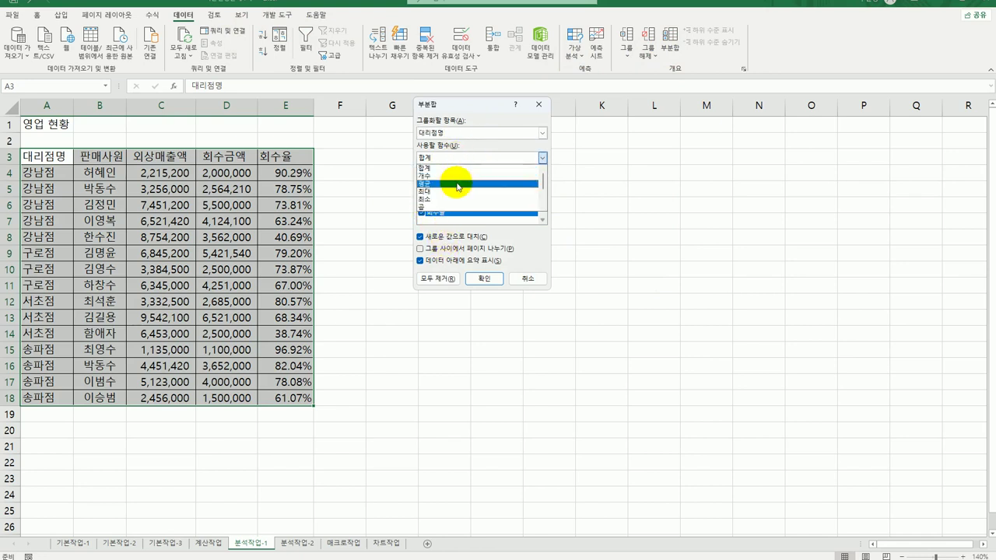
click(455, 184)
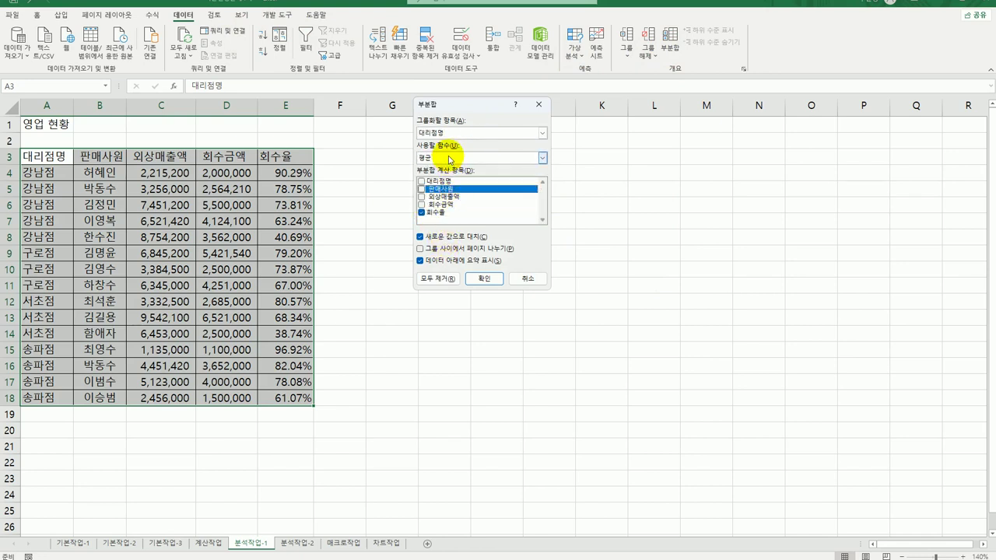
click(451, 157)
click(445, 193)
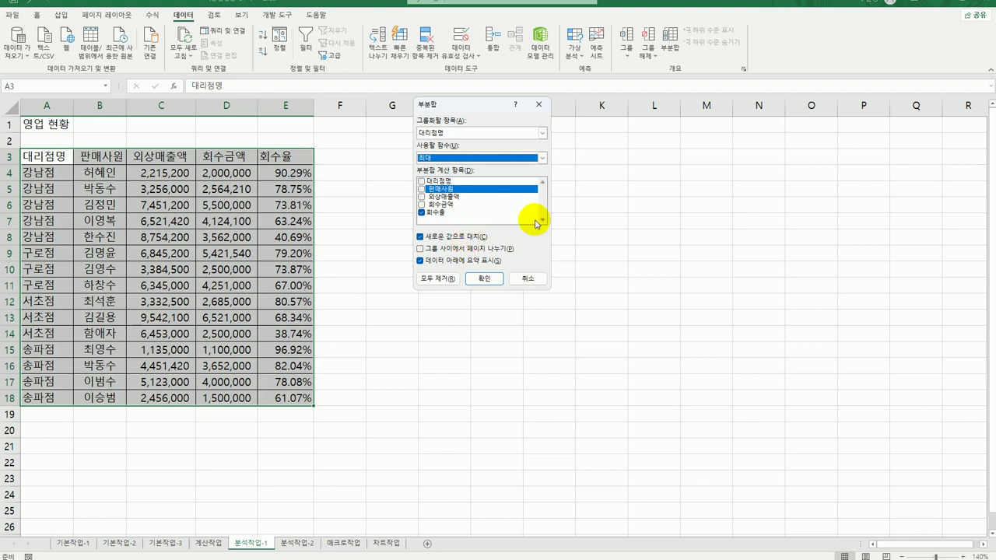
click(492, 279)
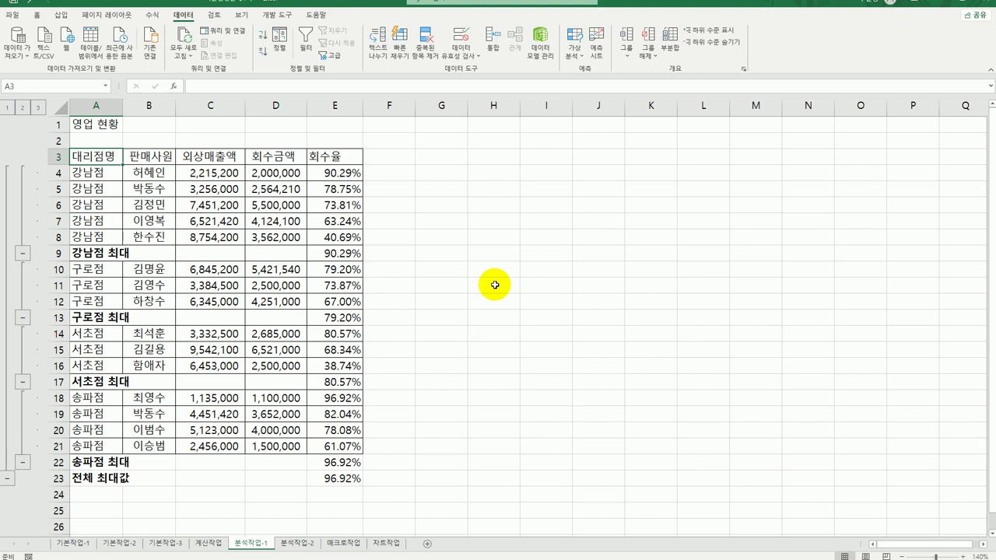
Step: Add a second subtotal showing the 최소 of 회수율 per 대리점명 without replacing the existing one, and autofit column A
click(669, 39)
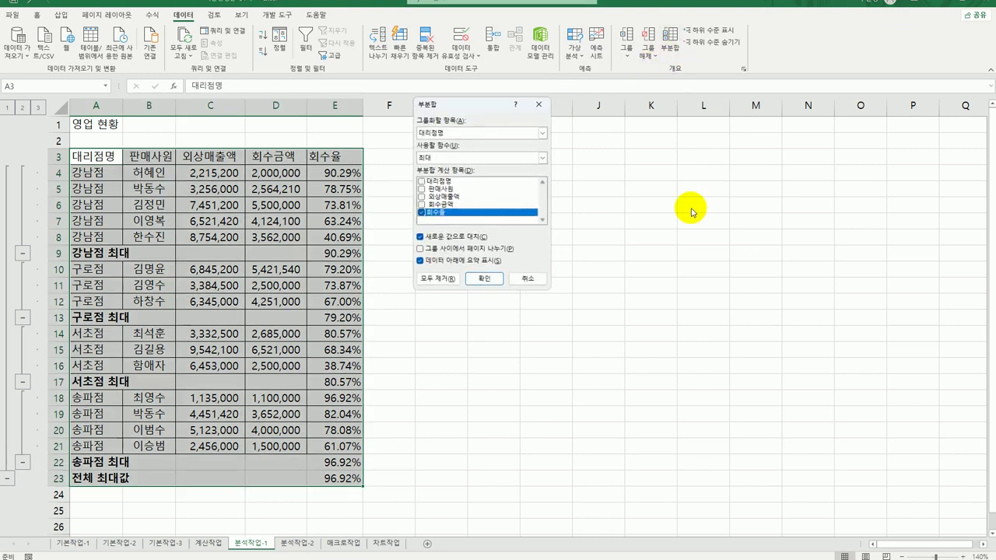
click(466, 160)
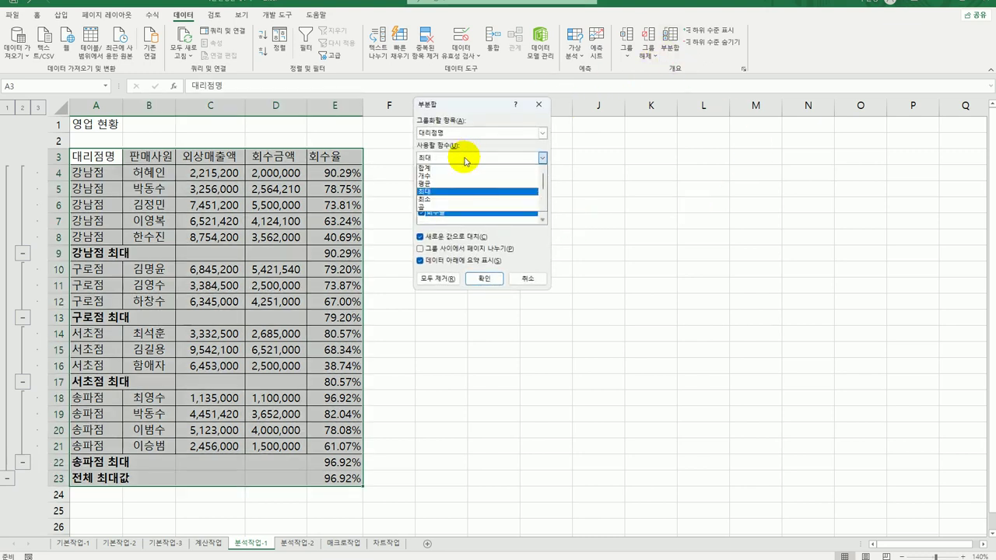
click(456, 199)
click(455, 238)
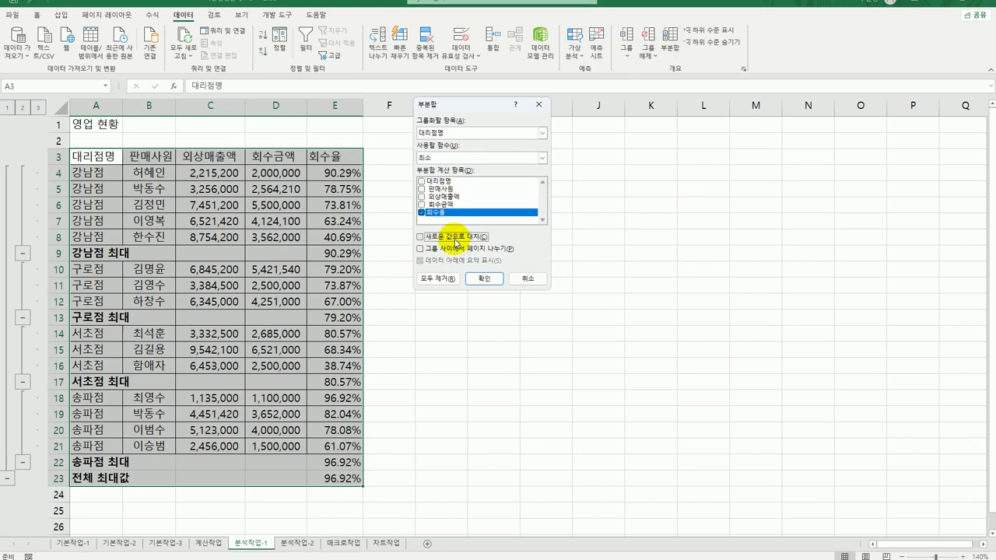
click(478, 280)
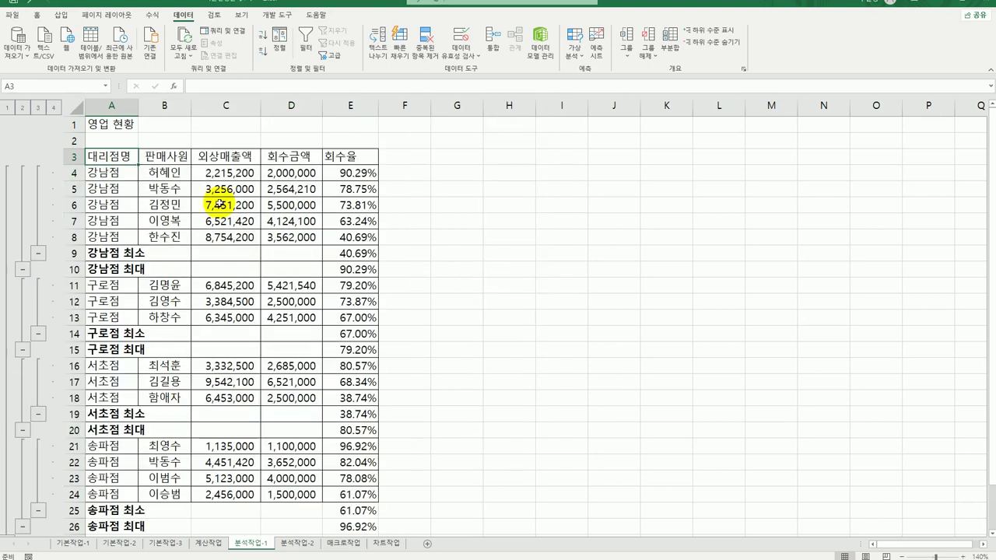
double_click(138, 105)
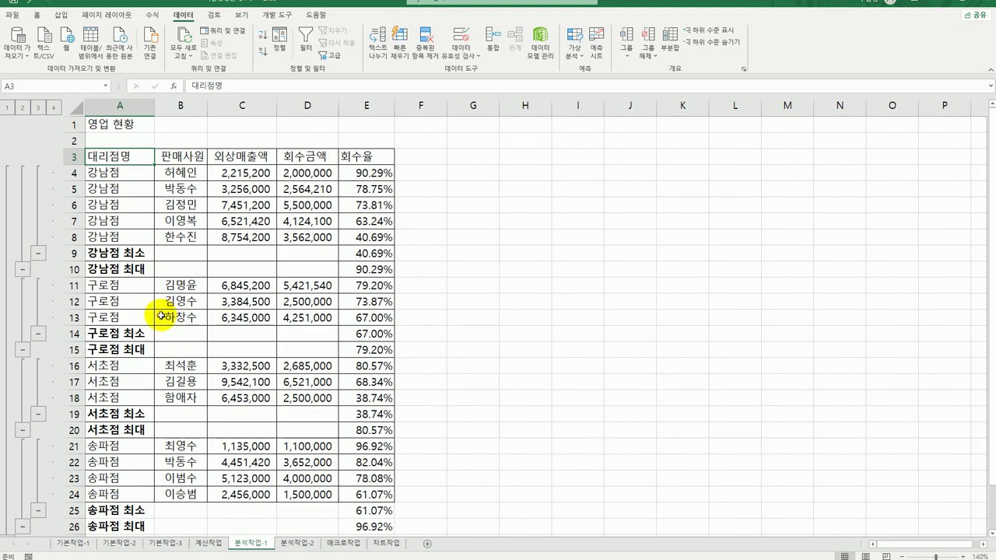
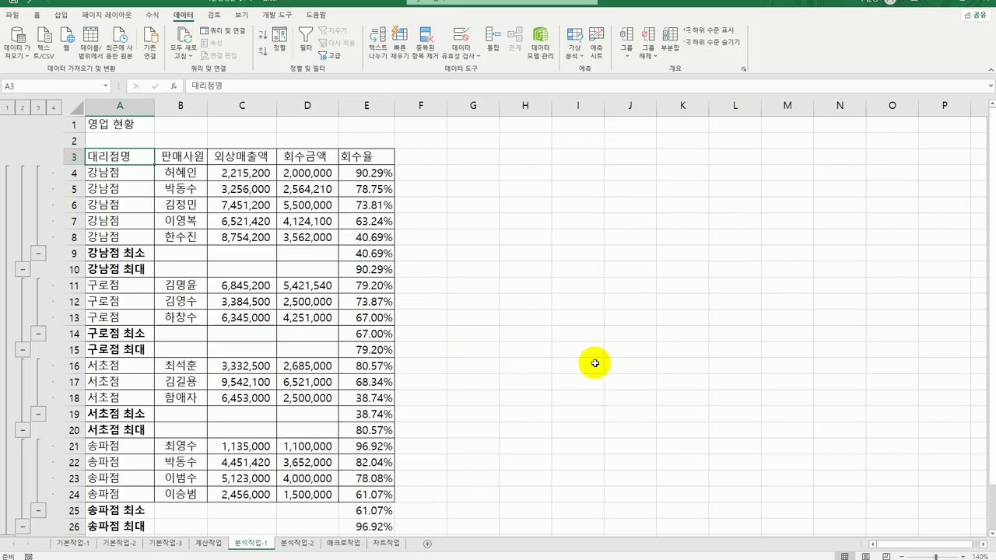
Step: On the 분석작업-2 sheet, autofit the 매입금액 and 판매금액 columns so their totals display fully
click(301, 545)
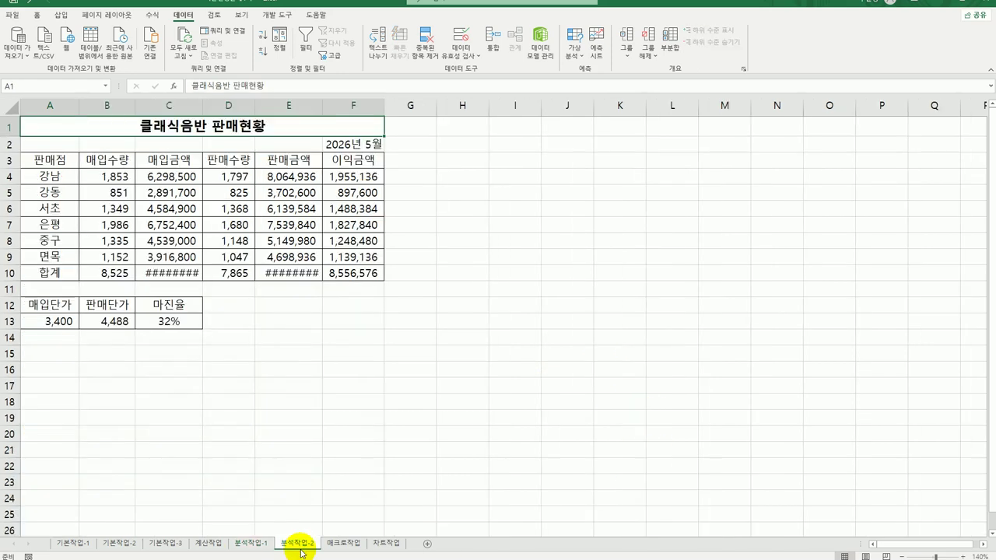
double_click(202, 109)
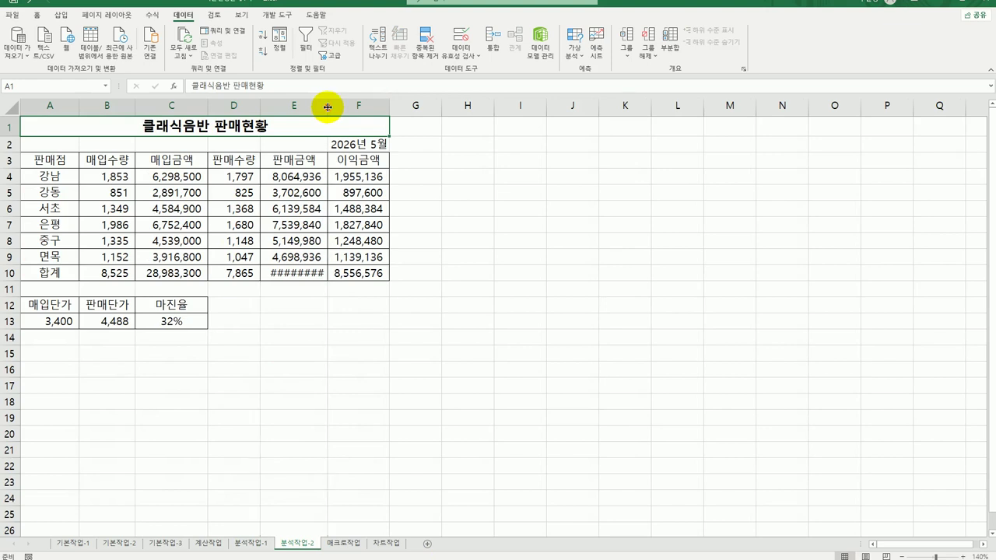
double_click(327, 105)
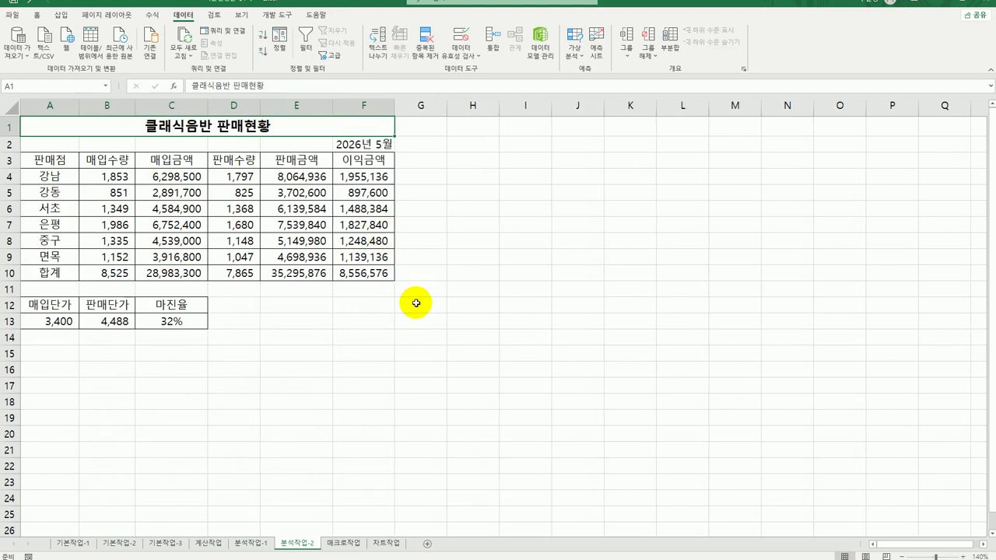
Step: Use Goal Seek to bring the total 이익금액 in F10 to 9500000 by changing the 마진율 in C13
click(390, 272)
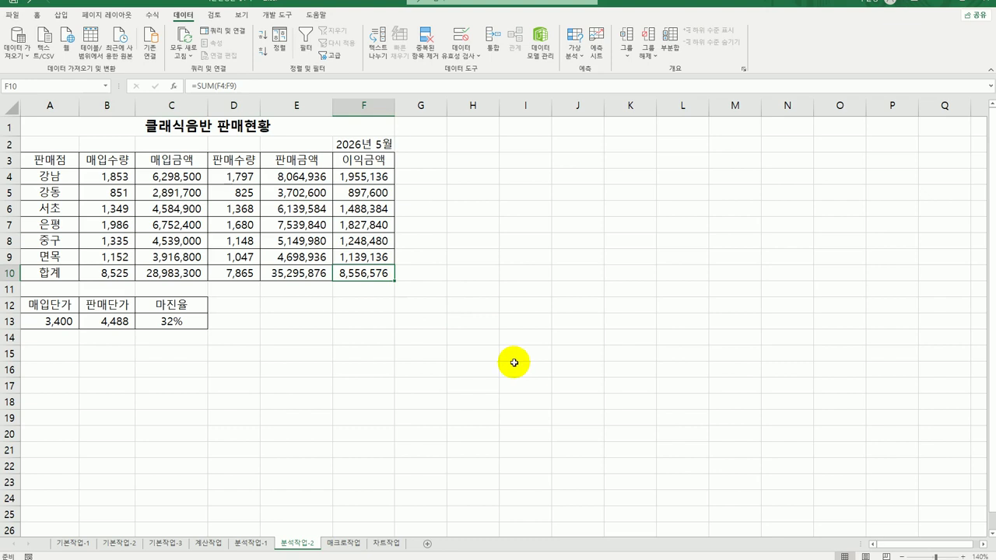
click(162, 325)
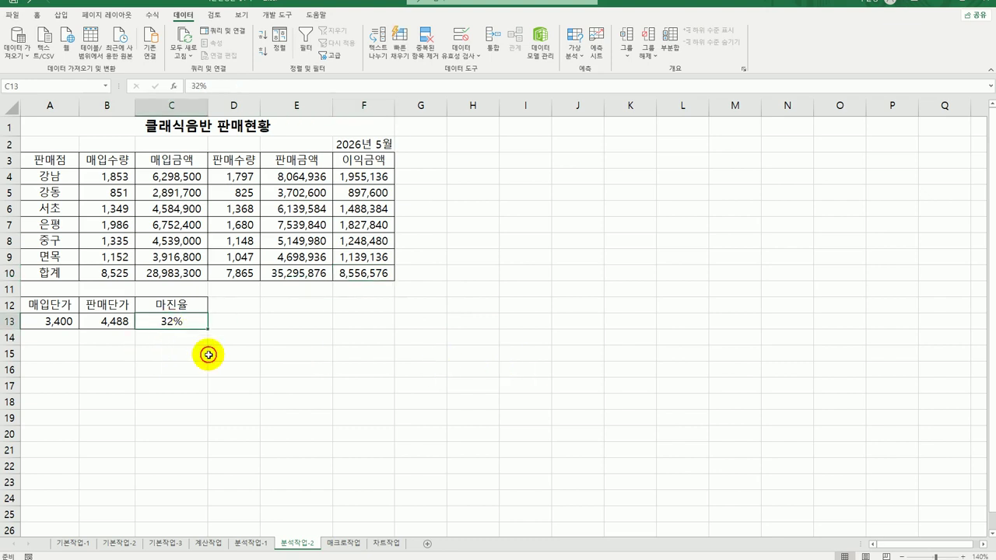
click(370, 274)
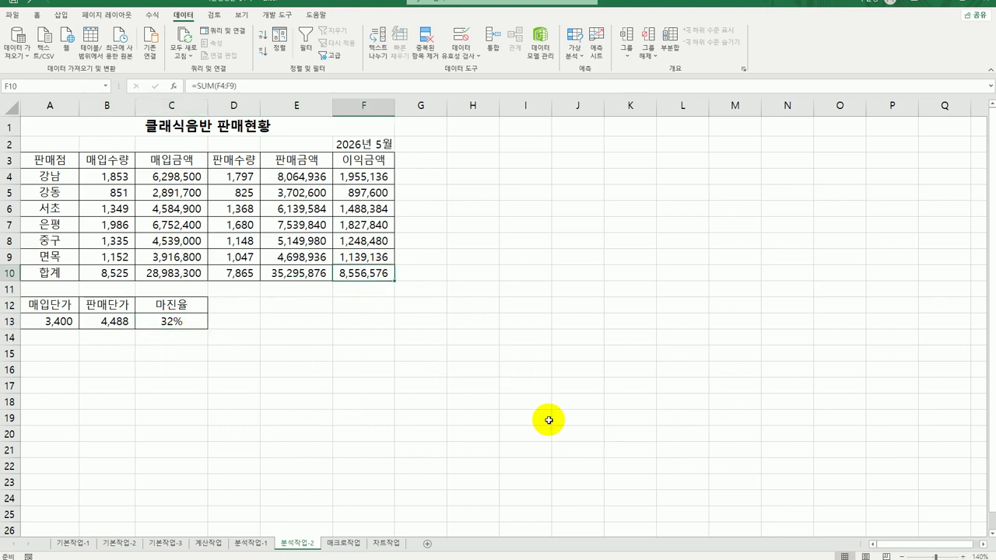
click(578, 51)
click(596, 146)
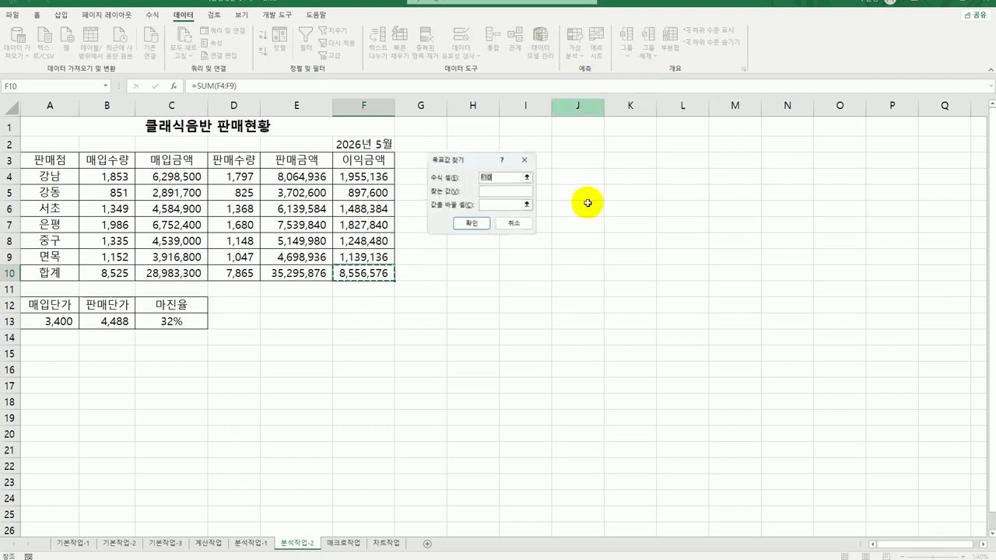
click(507, 192)
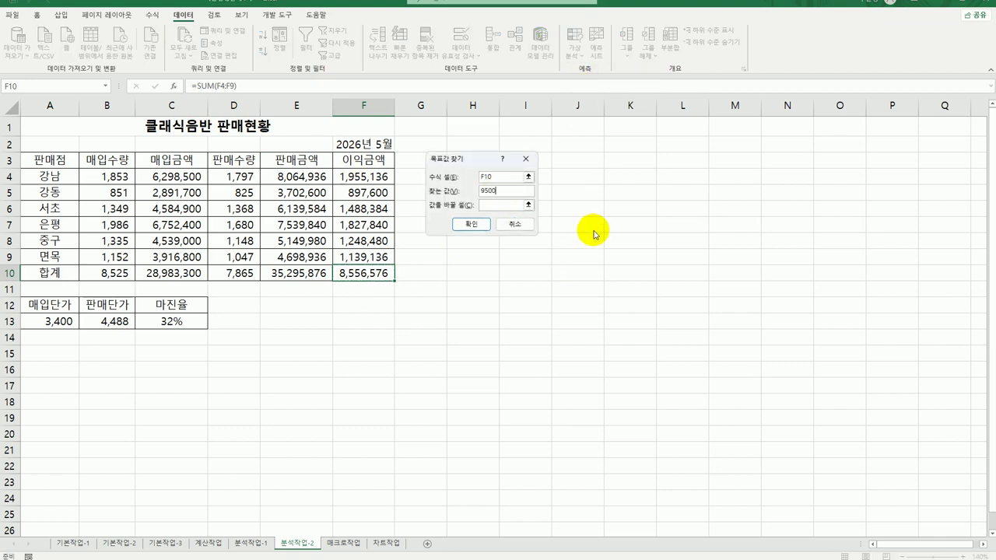
click(502, 205)
click(172, 321)
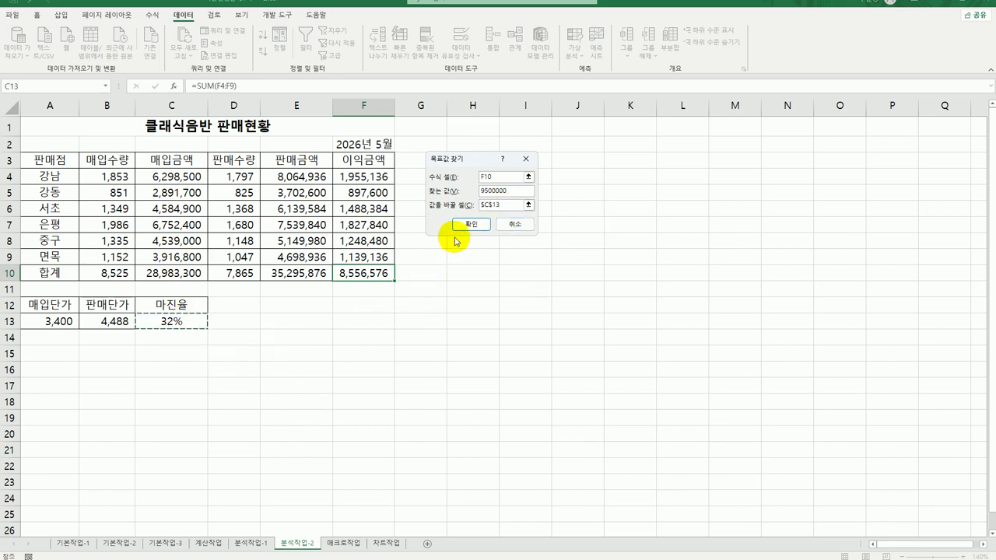
click(467, 226)
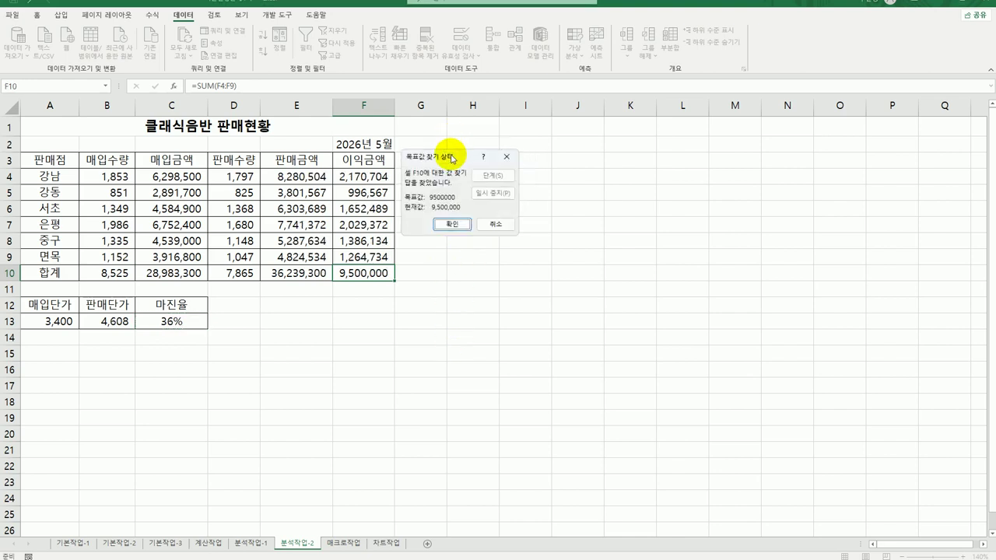
drag(452, 156, 559, 194)
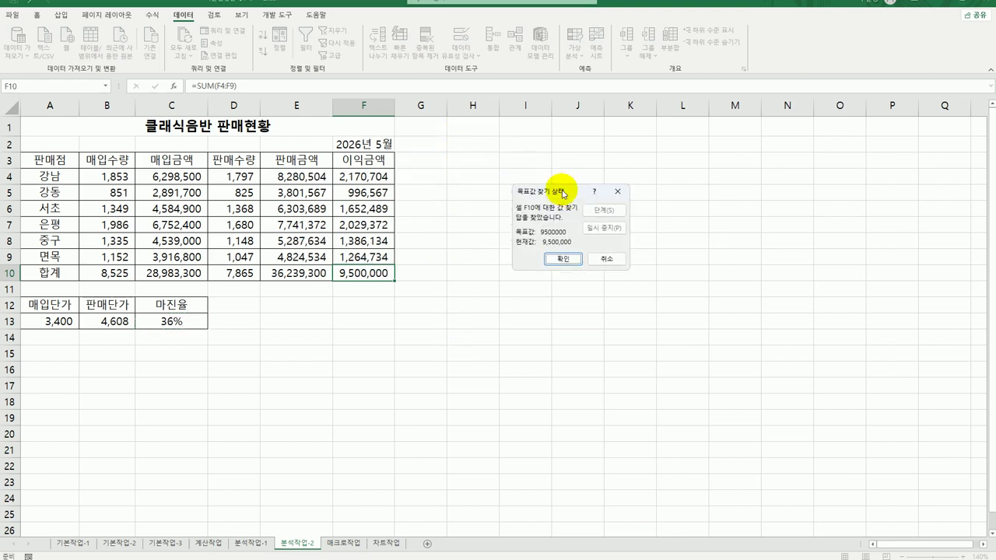
click(567, 262)
click(521, 393)
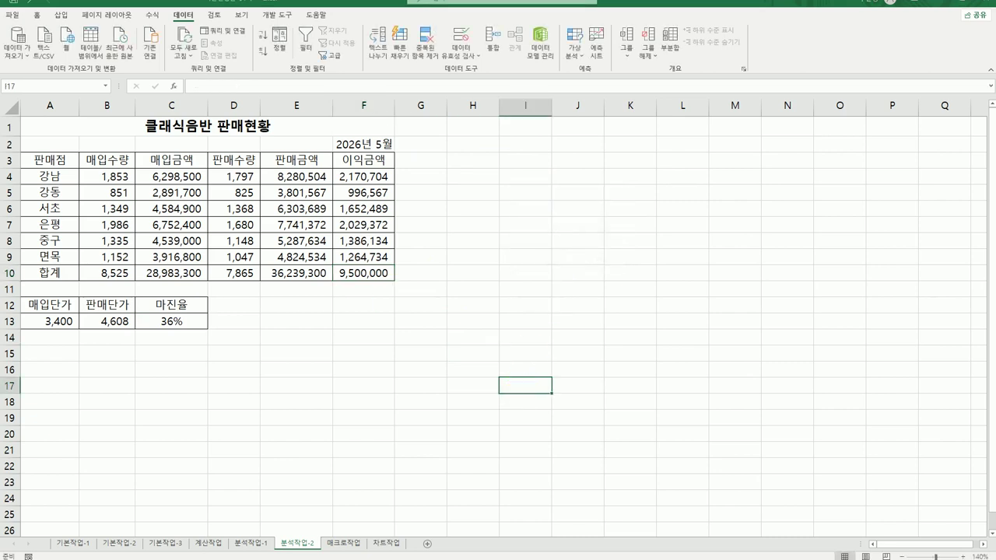
Step: Switch to the 매크로작업 sheet and select an empty cell below the 공연장 수익 현황 table
click(351, 547)
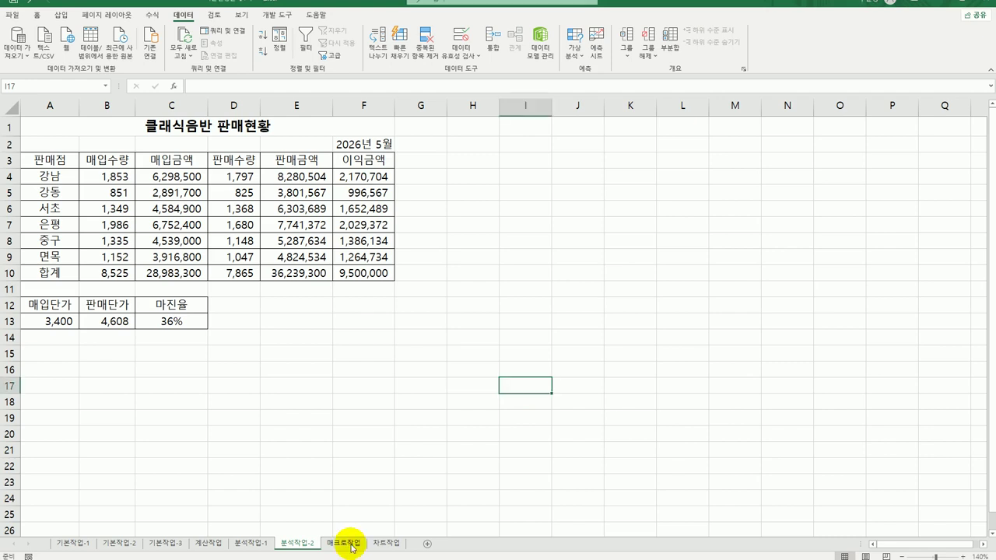
click(343, 543)
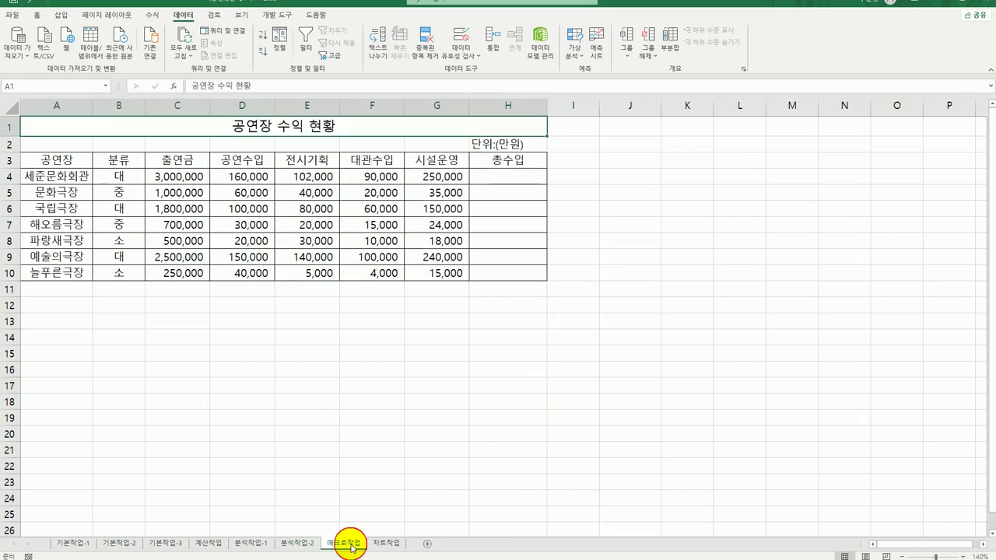
click(537, 448)
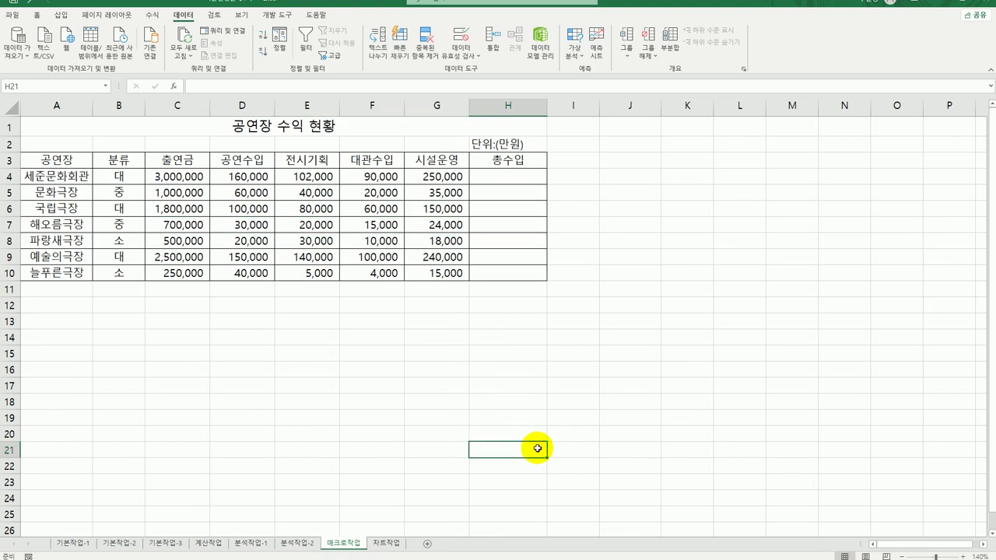
click(276, 15)
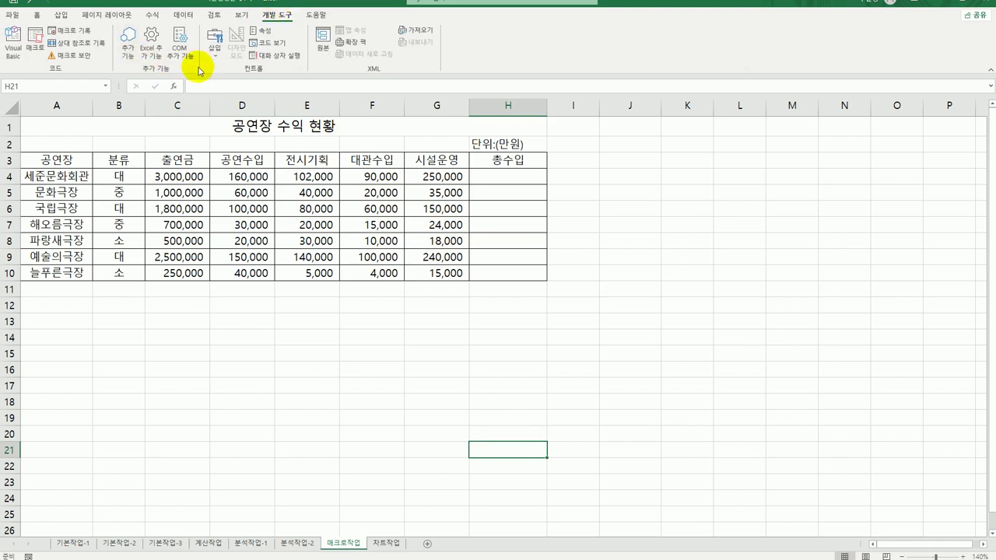
click(214, 48)
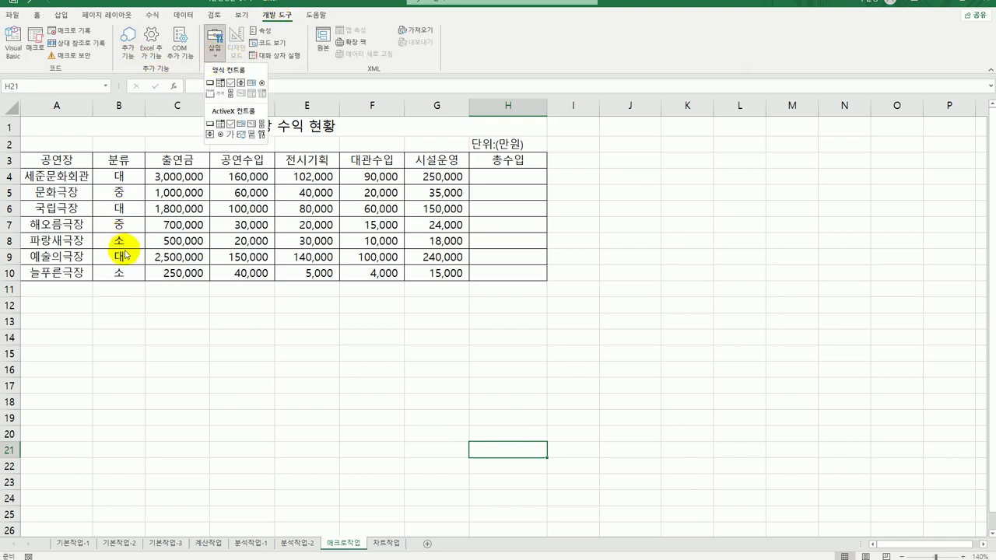
click(61, 15)
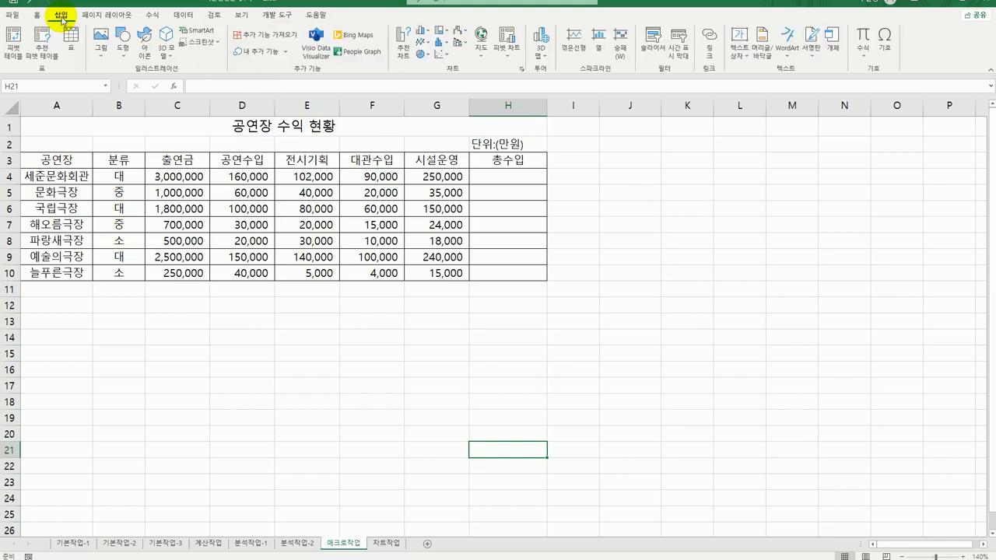
Step: Start recording a macro named 총수입 in the current workbook
click(271, 15)
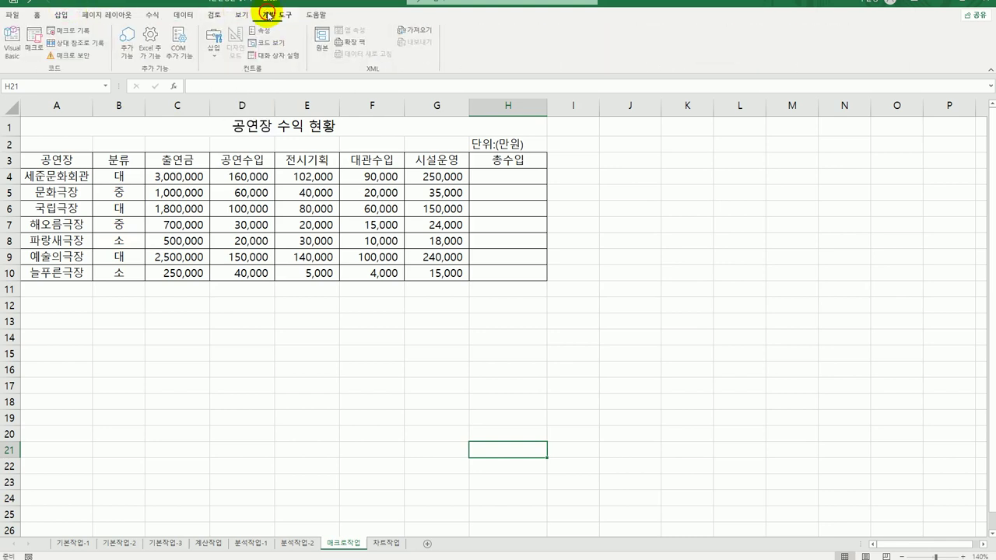
click(78, 35)
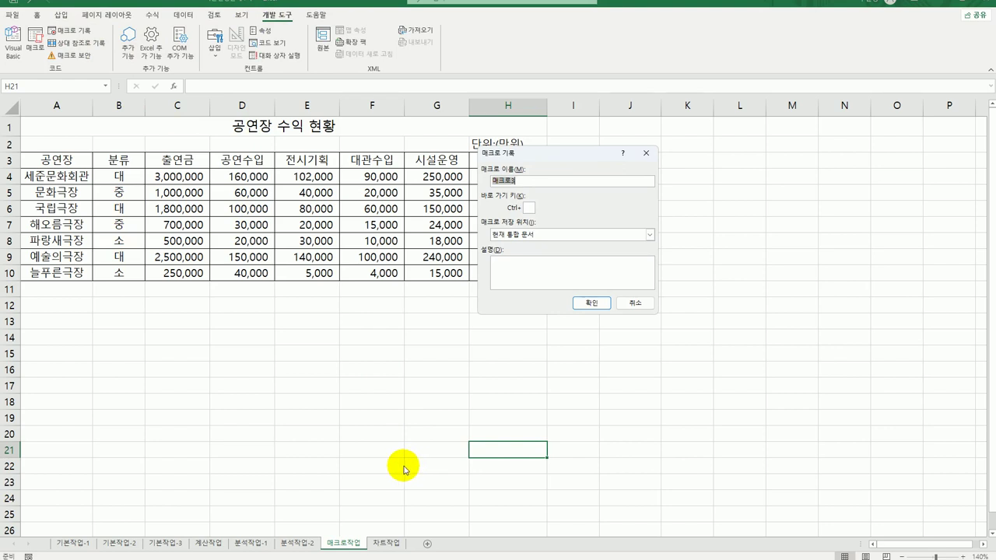
text(chd)
key(BackSpace)
key(BackSpace)
text(총수익)
click(591, 305)
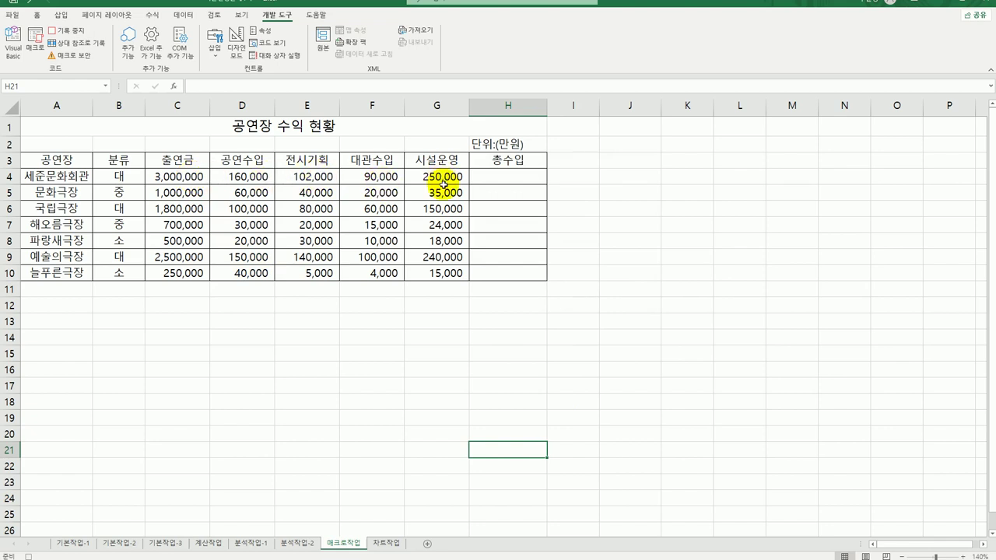
Step: Fill H4:H10 with the AutoSum of each row's C to G amounts and stop recording the macro
click(125, 177)
drag(151, 178, 519, 275)
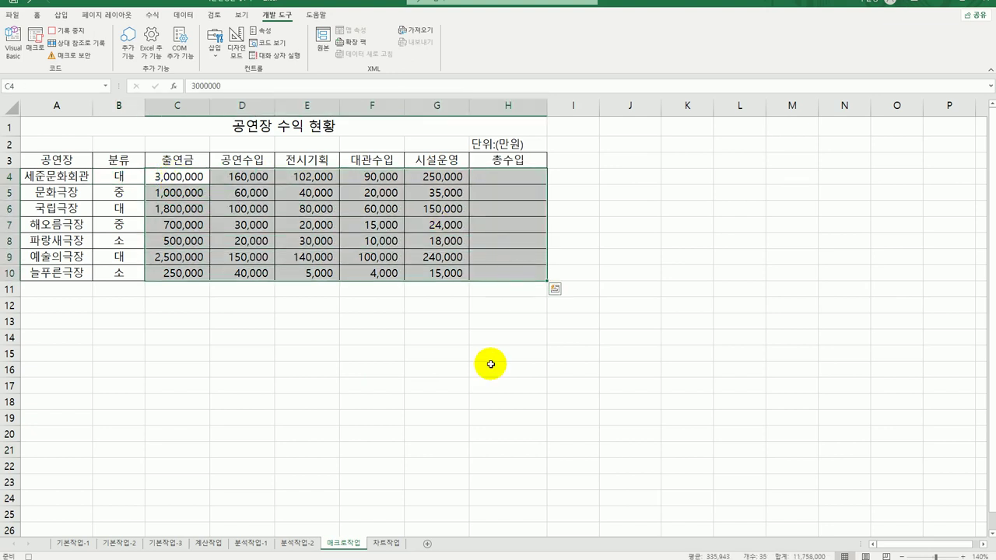
click(152, 17)
click(44, 36)
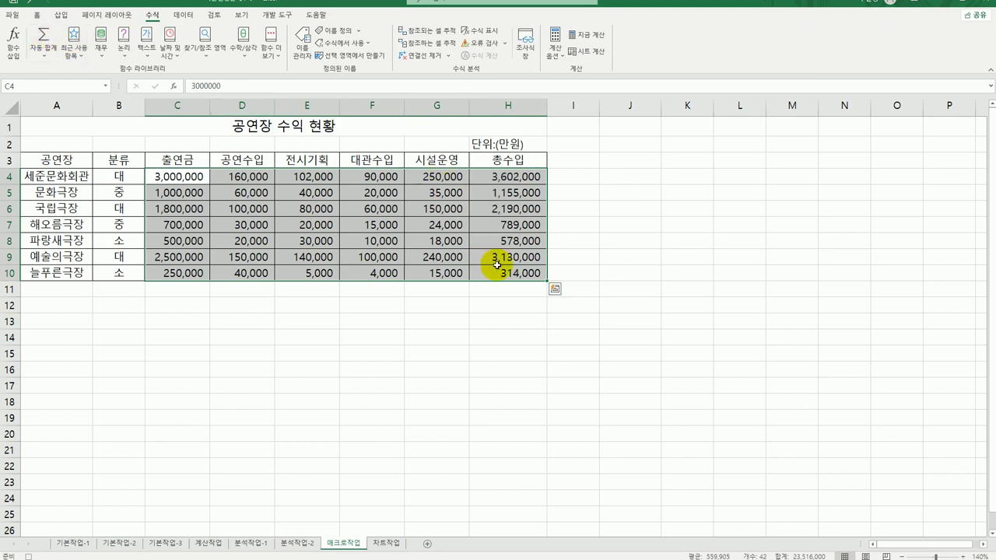
click(498, 272)
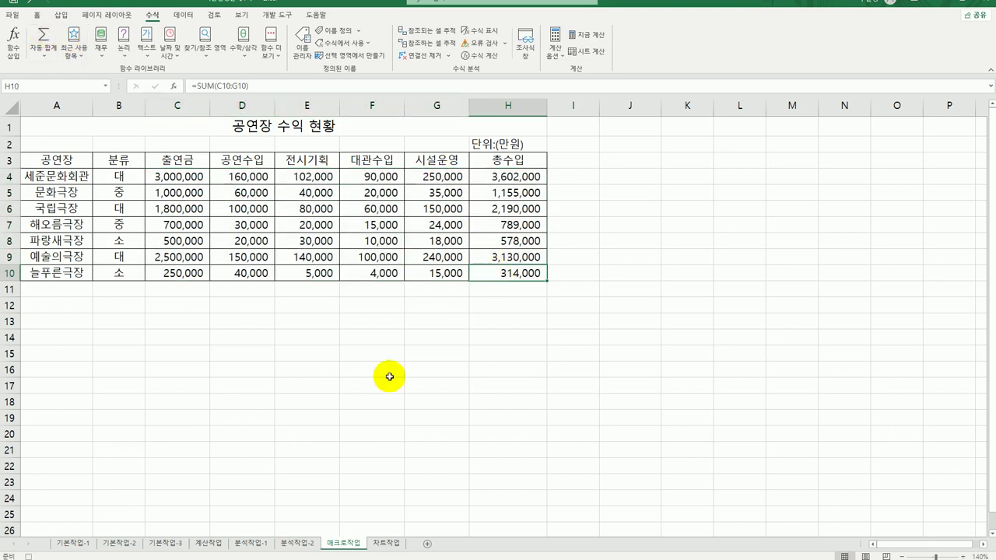
click(286, 15)
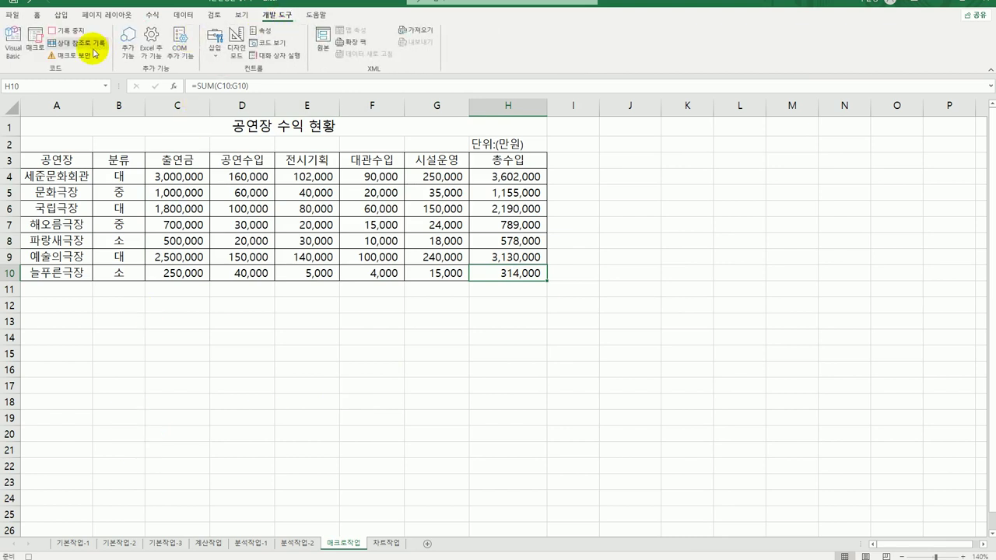
click(79, 35)
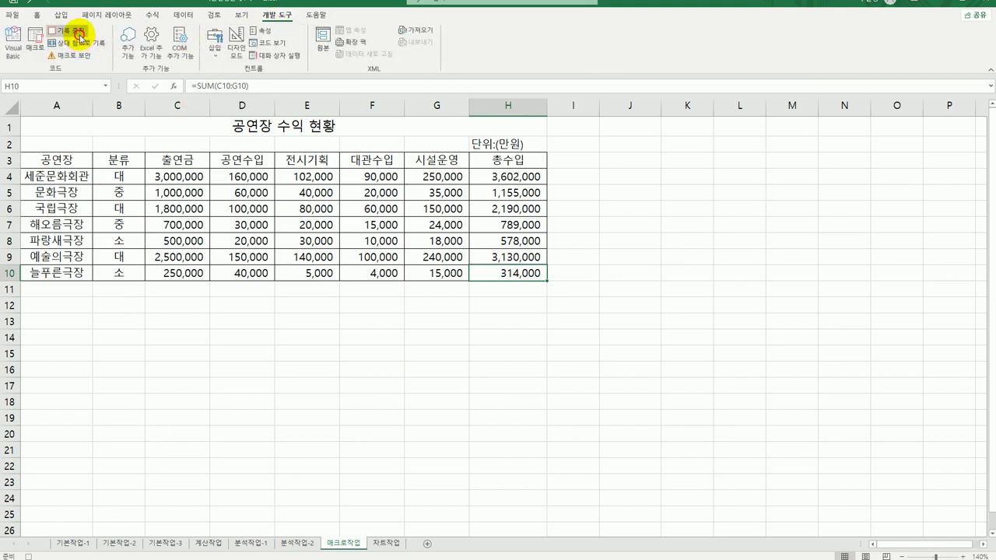
click(667, 386)
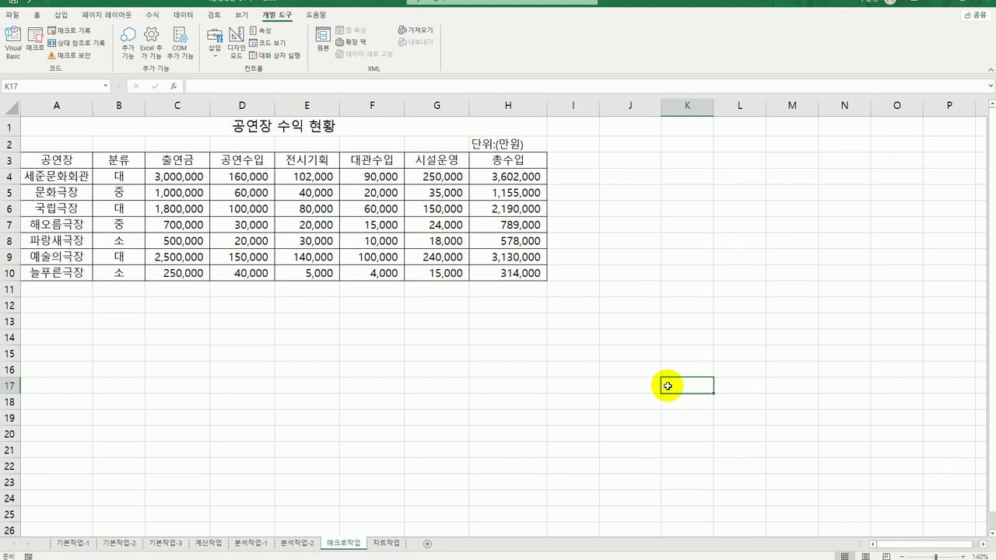
Step: Draw a cross shape over J3:J5, about 2.21 cm wide and 1.74 cm high, and label it 총수입
click(61, 14)
click(122, 45)
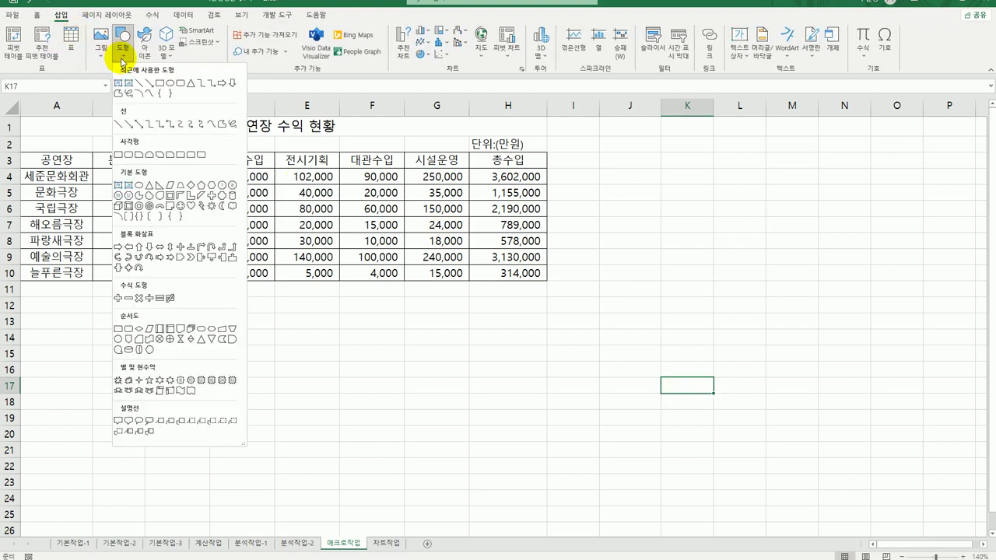
click(213, 196)
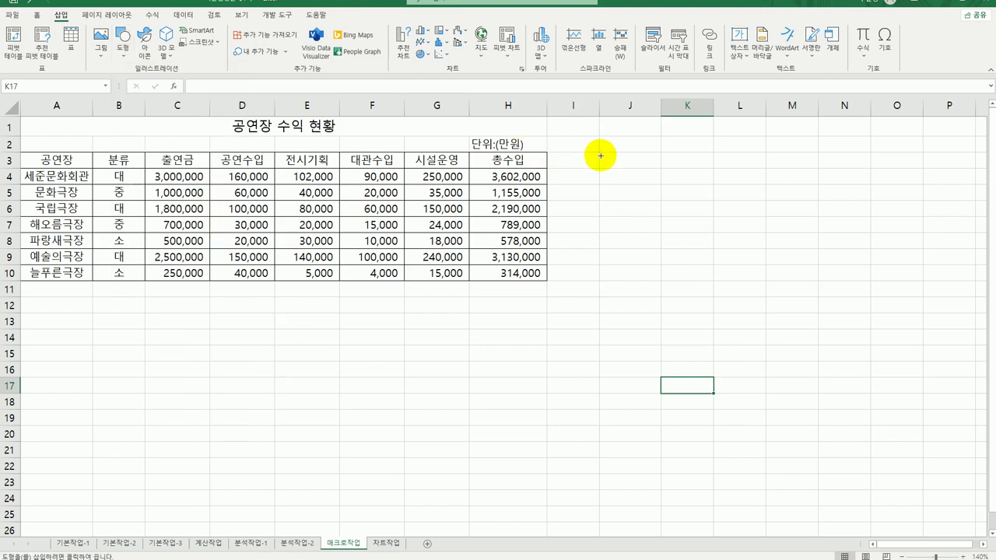
drag(600, 152, 644, 198)
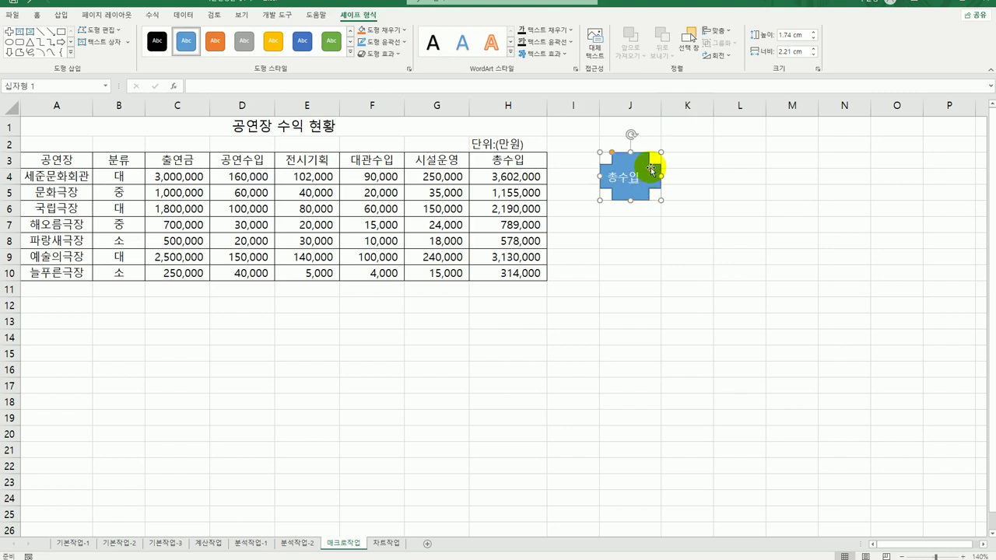
Step: Assign the 총수입 macro to the cross shape and deselect the shape
right_click(645, 167)
click(724, 364)
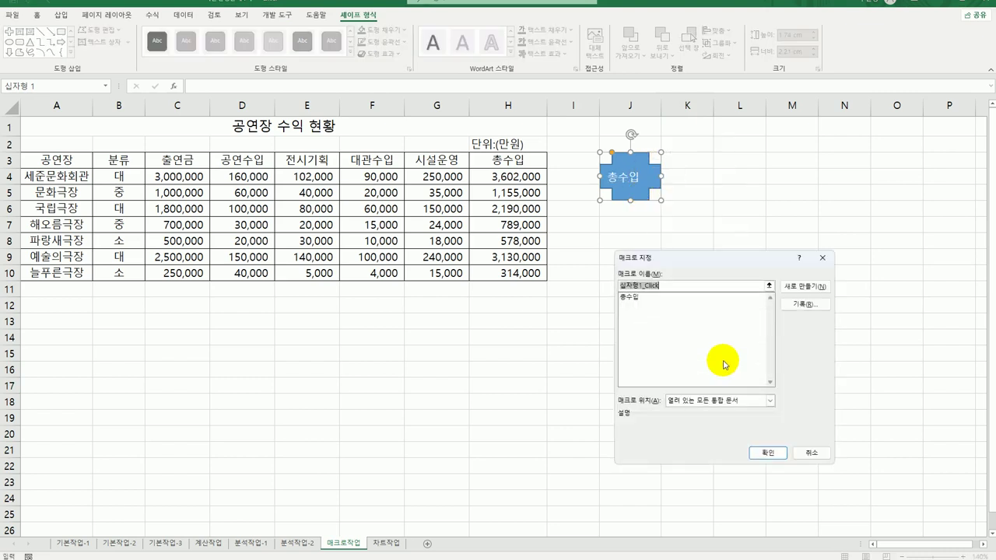
click(629, 299)
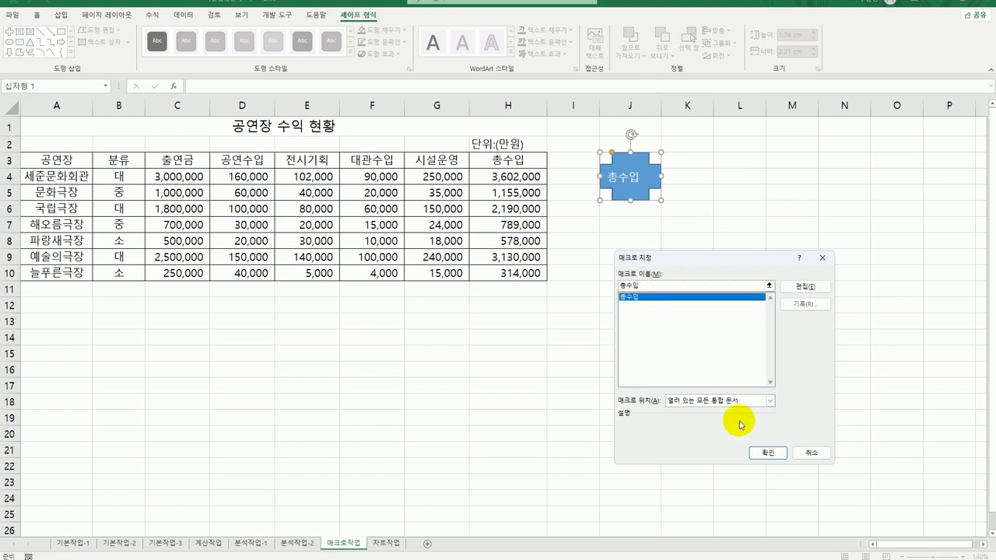
click(767, 452)
click(795, 441)
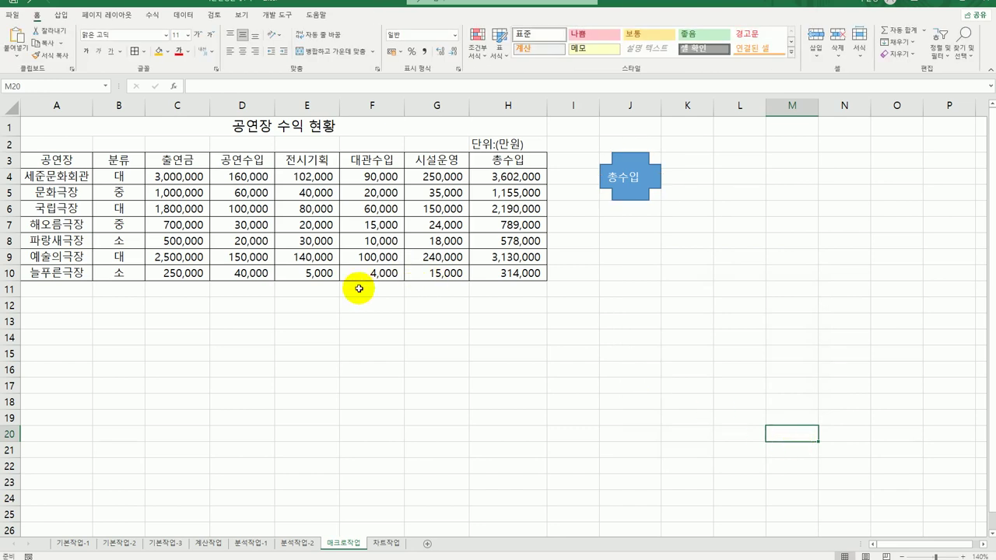
Step: Start recording another macro named 서식 in the current workbook
click(278, 15)
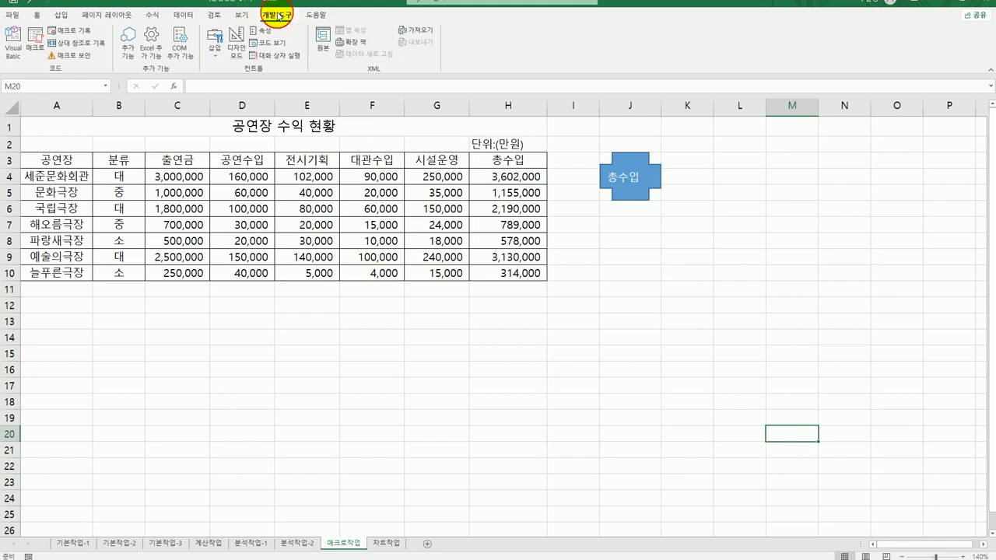
click(86, 33)
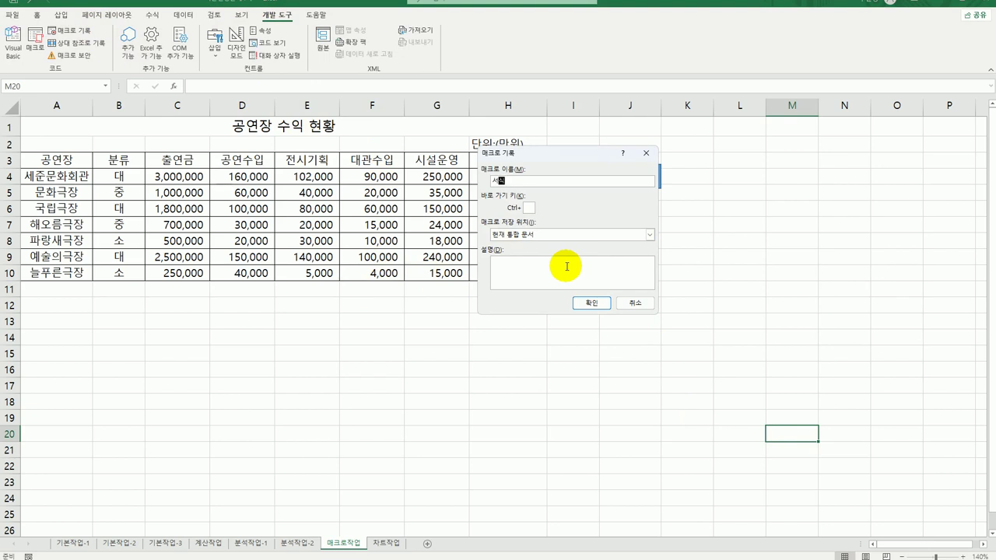
text(서식)
click(591, 302)
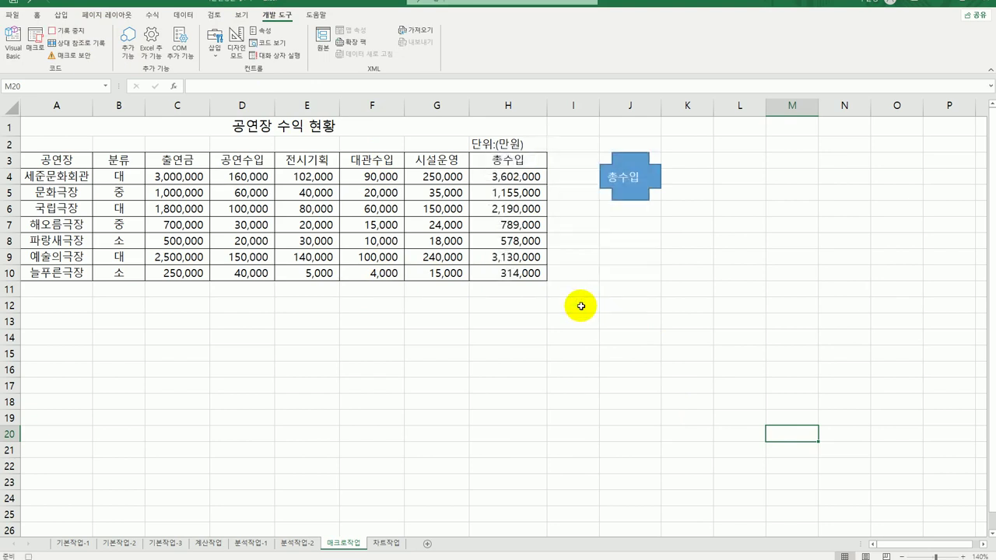
Step: Apply the accounting (회계) number format with the ₩ symbol to the amounts in C4:G10
drag(195, 174, 450, 273)
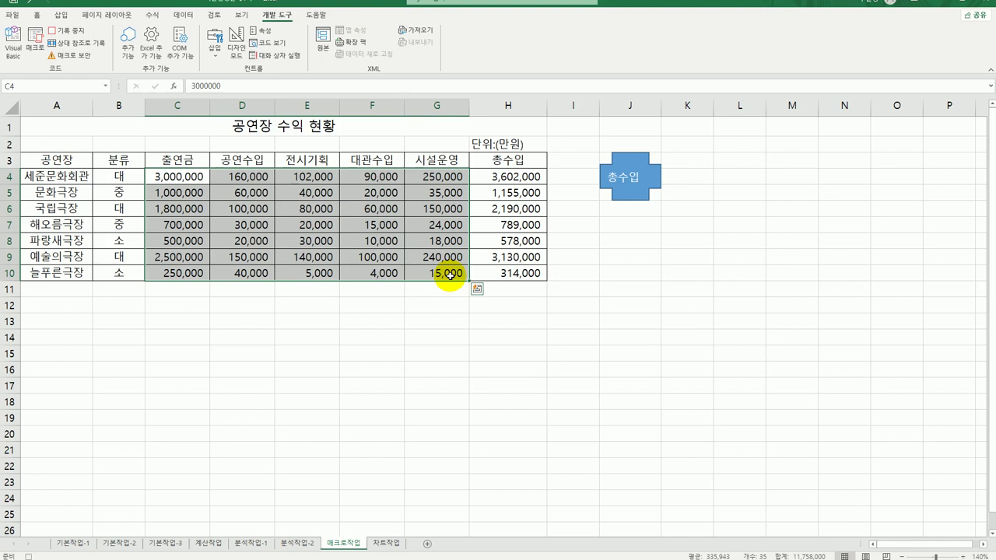
click(37, 15)
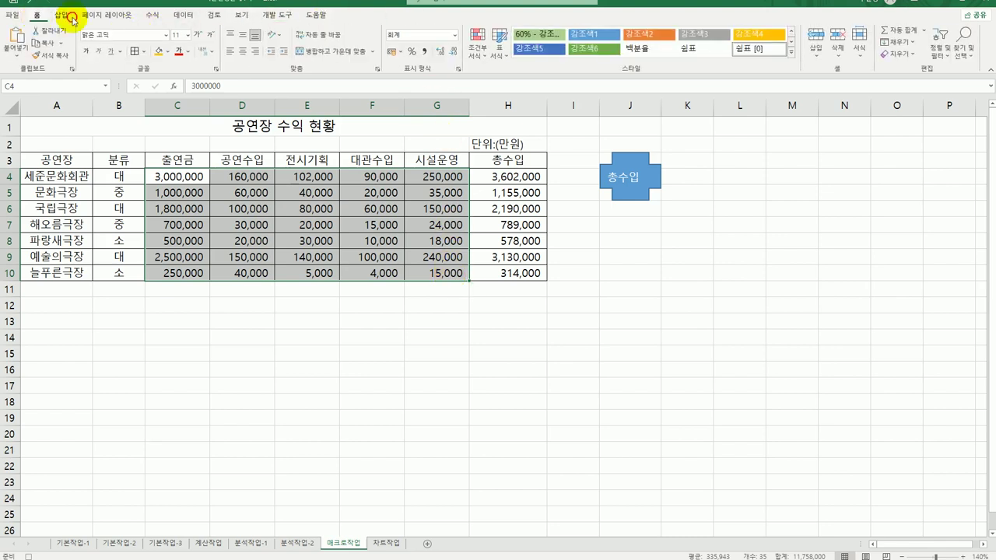
click(455, 35)
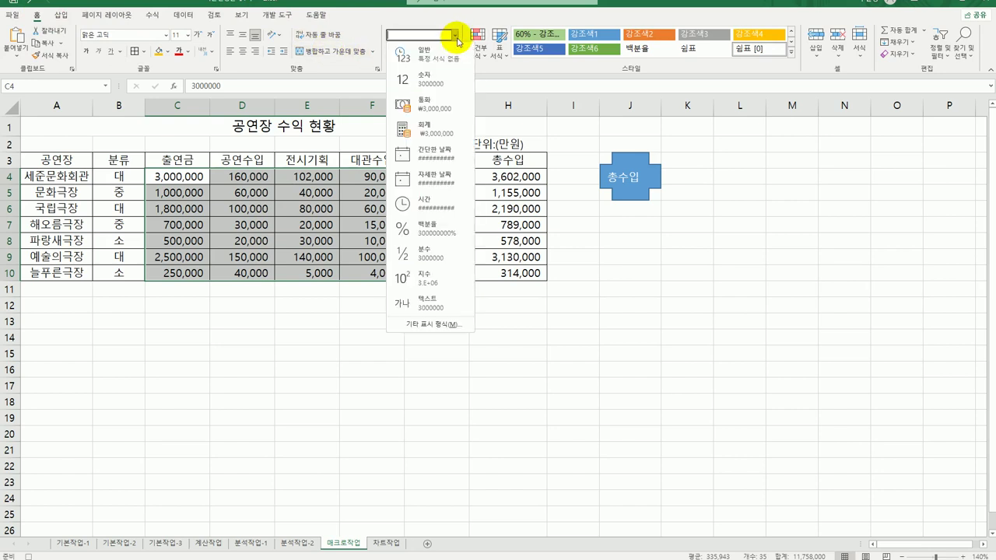
click(441, 134)
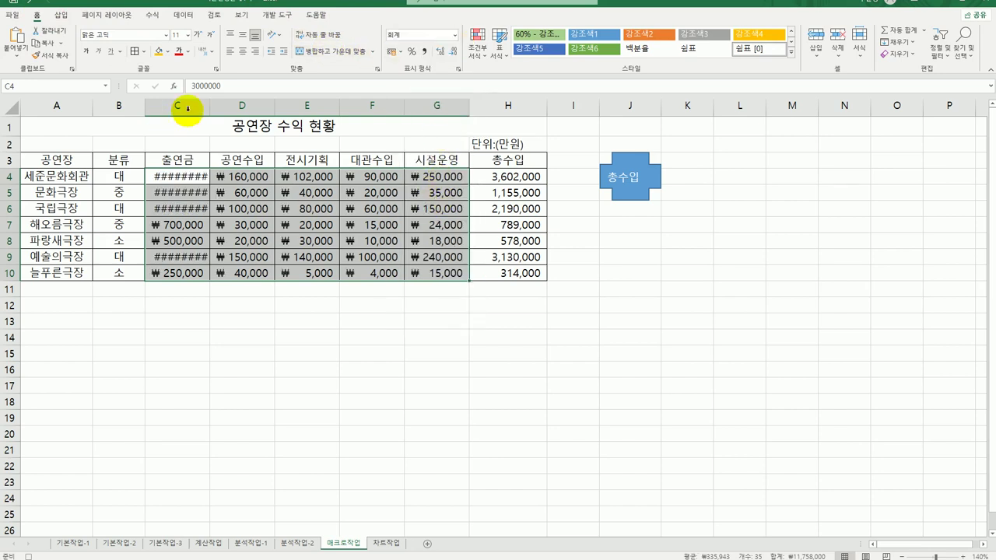
Step: AutoFit the width of column C and stop recording the 서식 macro
double_click(210, 103)
click(449, 274)
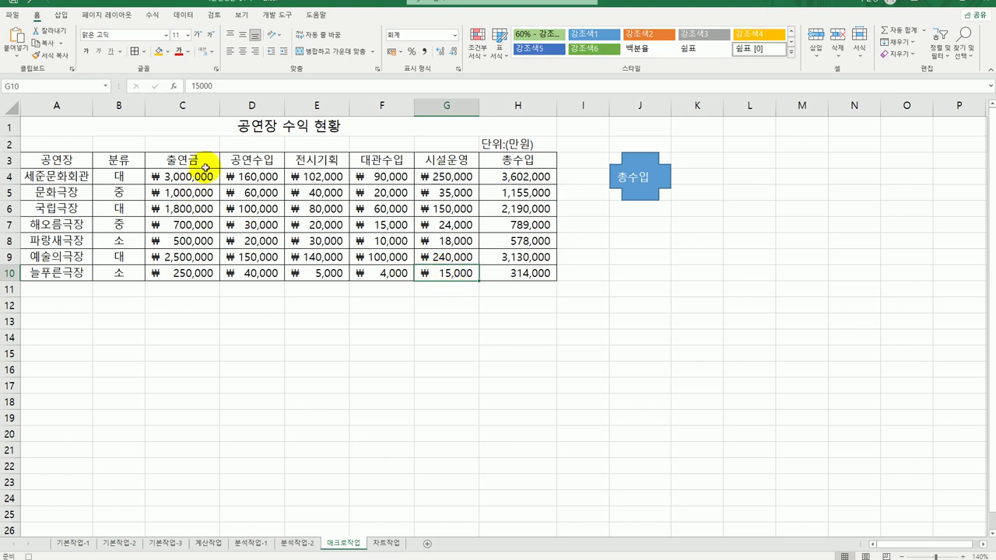
click(273, 15)
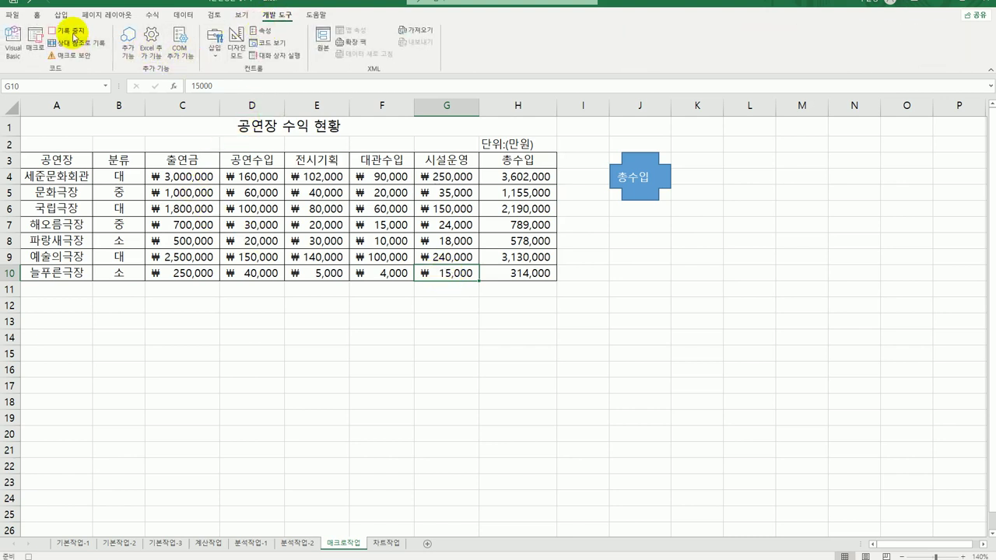
click(74, 31)
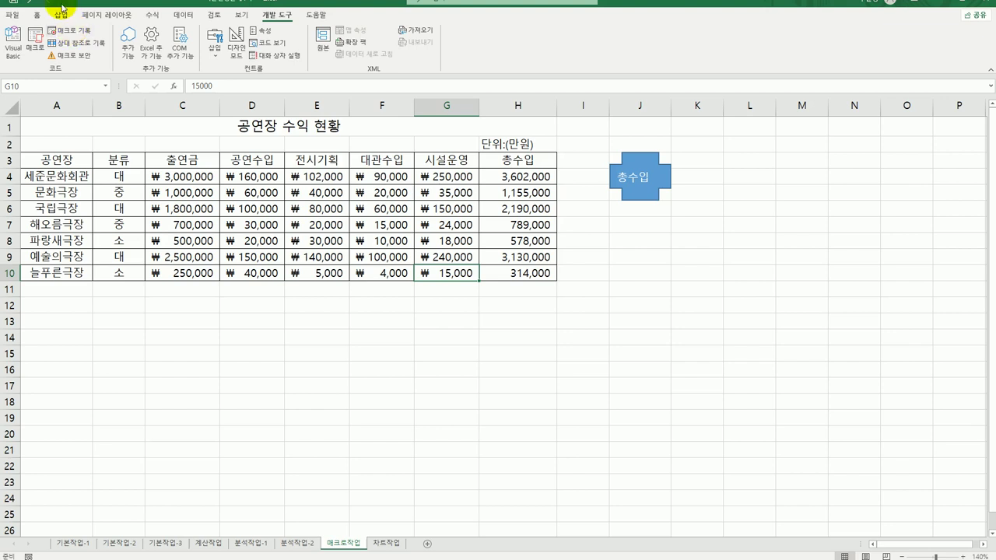
Step: Draw a hexagon over J7:J9, about 2.25 cm wide and 1.76 cm high, and label it 서식
click(60, 14)
click(122, 42)
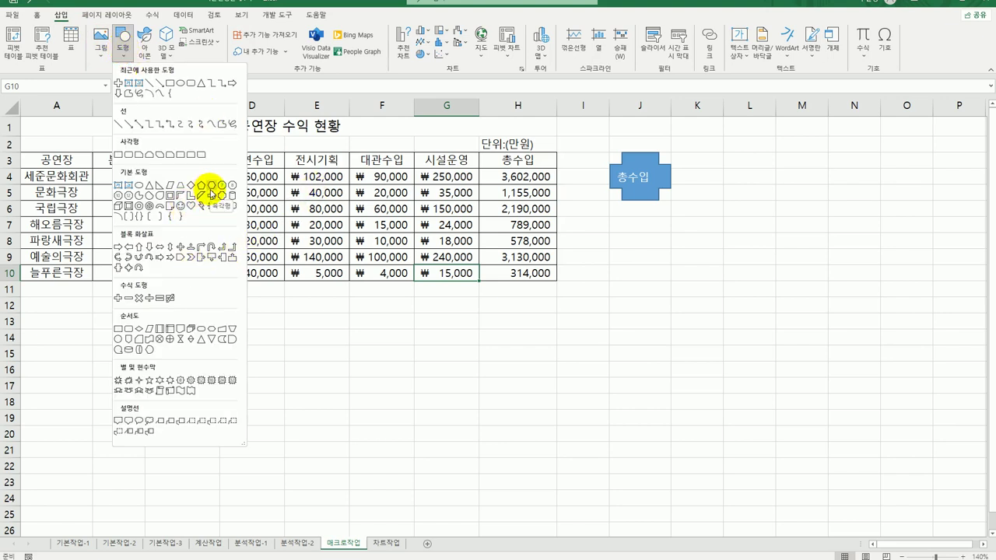
click(210, 192)
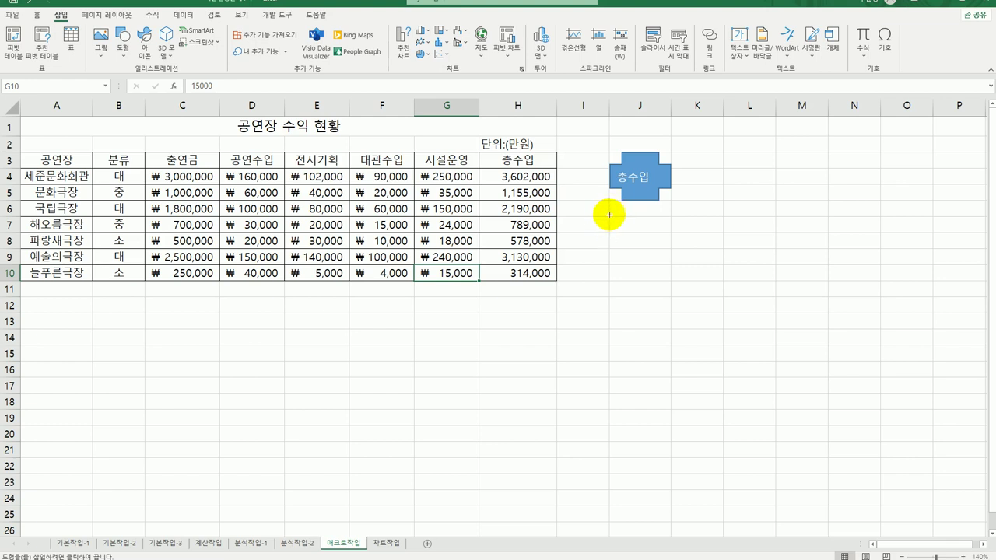
drag(609, 216, 671, 264)
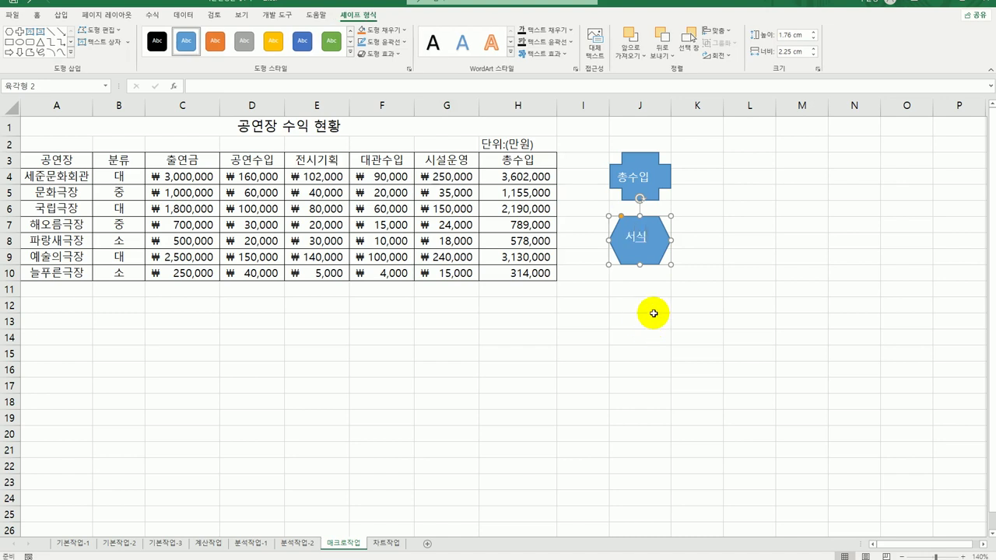
Step: Assign the 서식 macro to the hexagon and deselect the shape
right_click(654, 221)
click(710, 410)
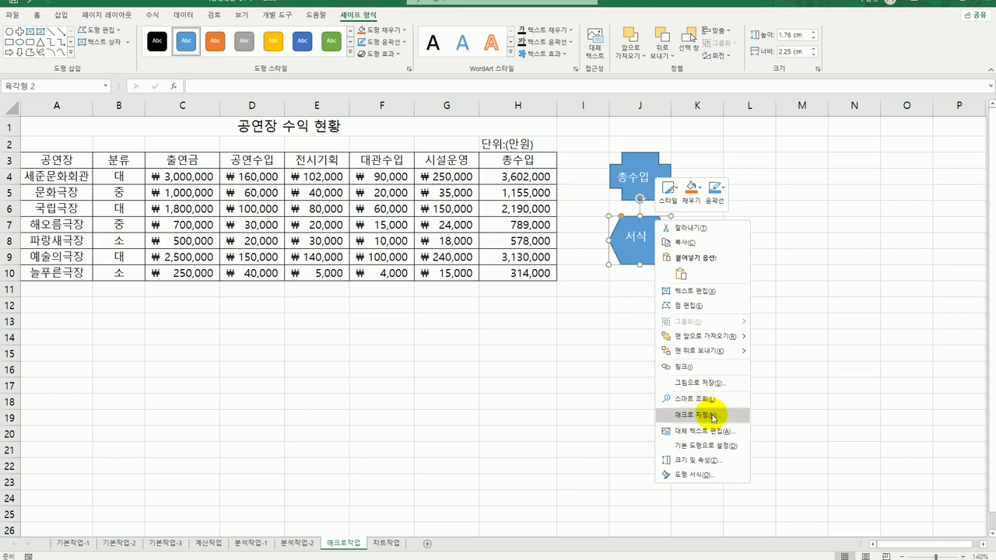
click(628, 347)
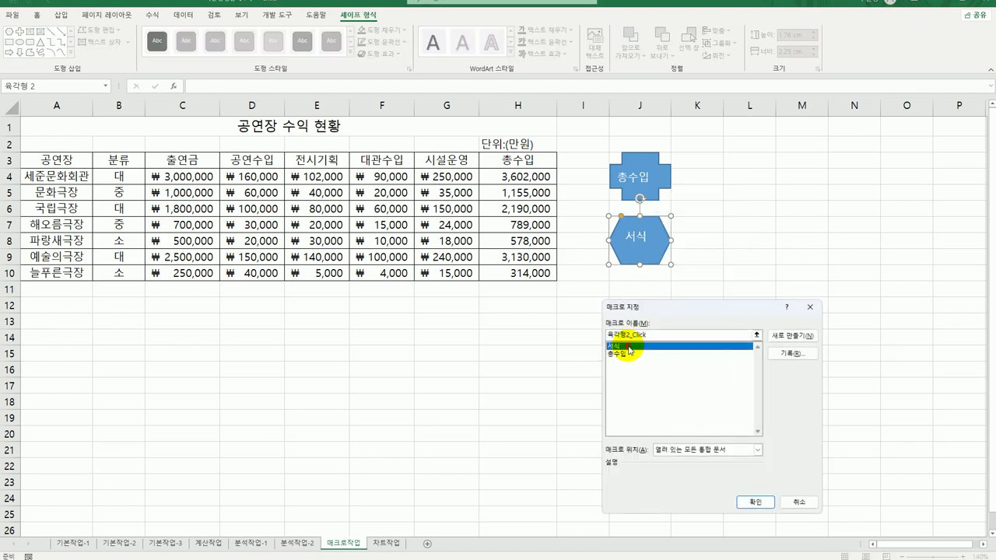
click(755, 503)
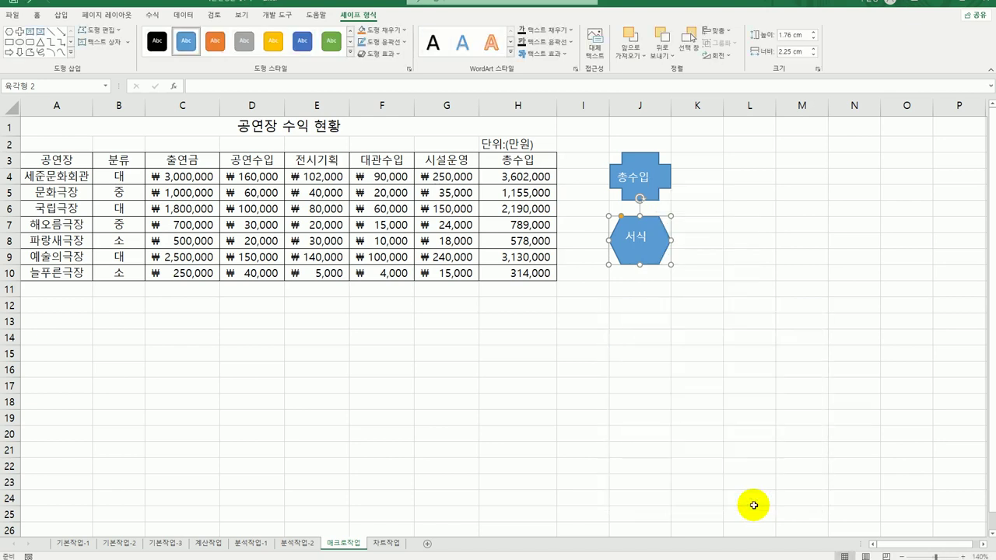
click(761, 478)
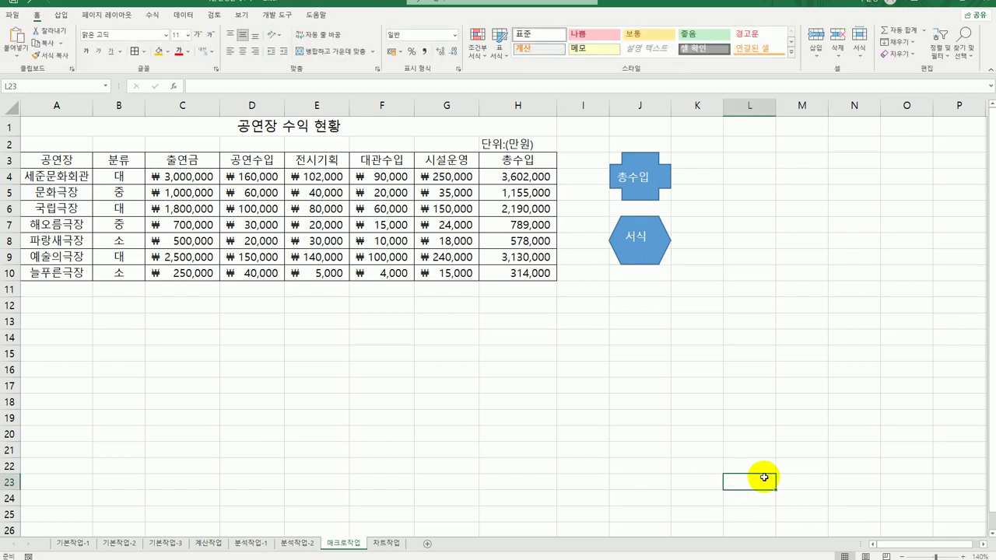
Step: Switch to the 차트작업 sheet and AutoFit column E so the 수입금액 values fit
click(387, 543)
scroll(700, 404, down, 2)
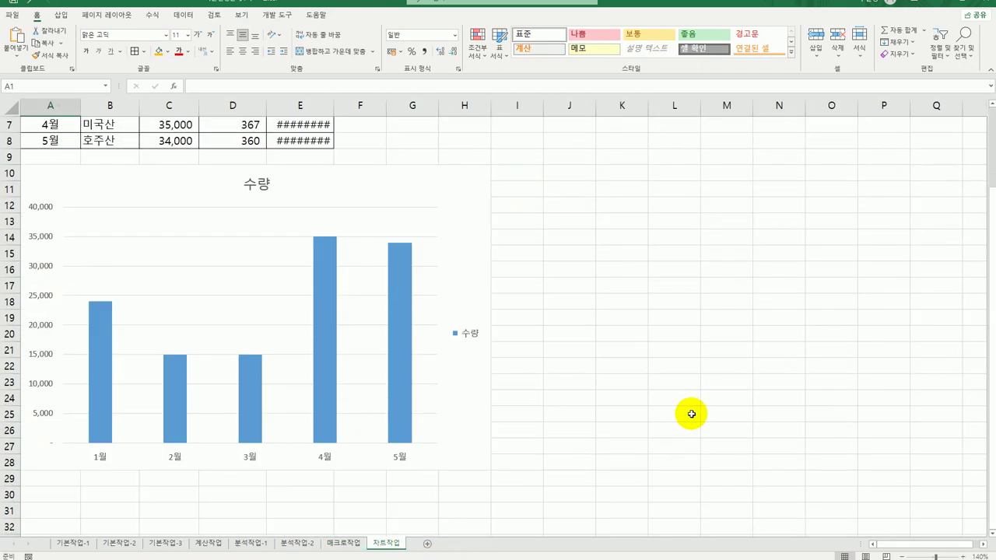
scroll(685, 400, up, 2)
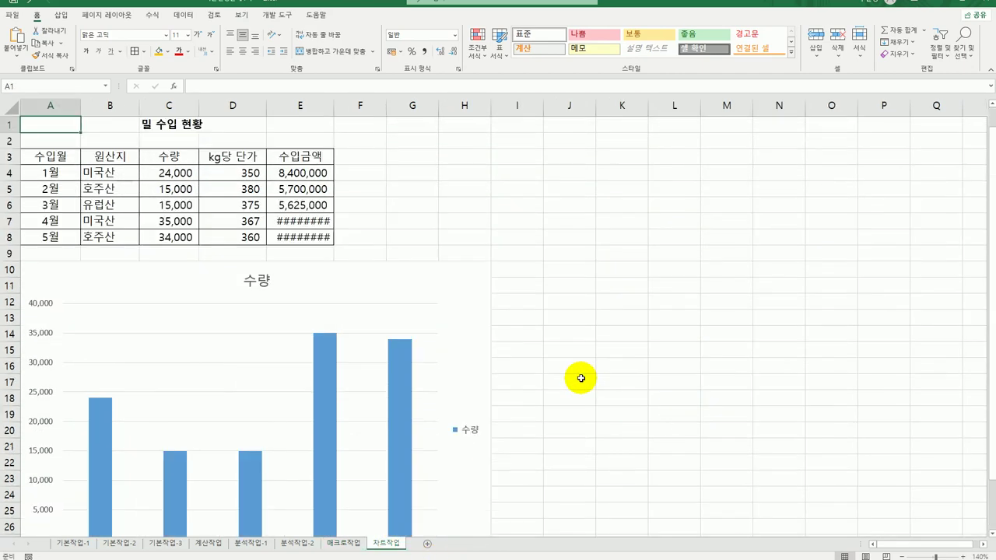
double_click(339, 109)
scroll(561, 359, down, 2)
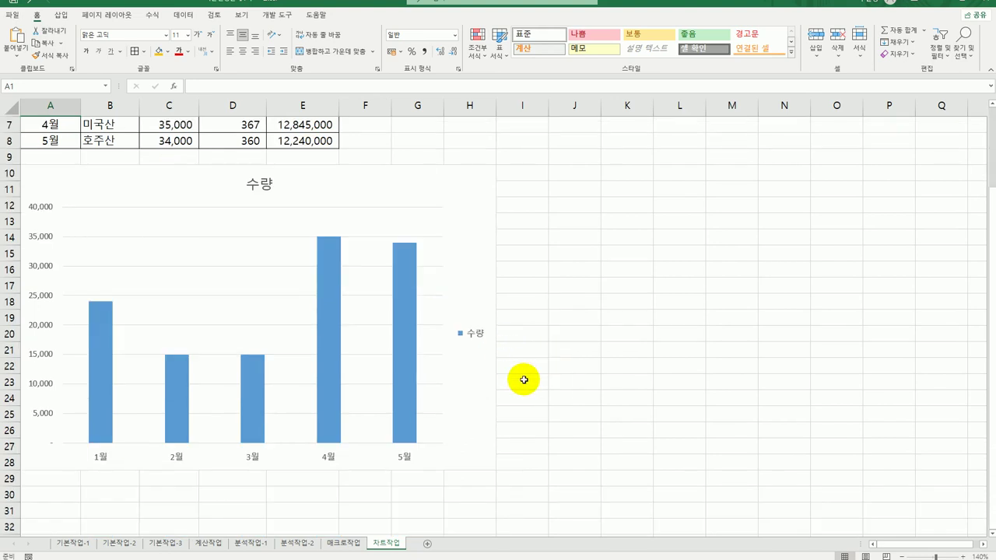
scroll(524, 380, up, 2)
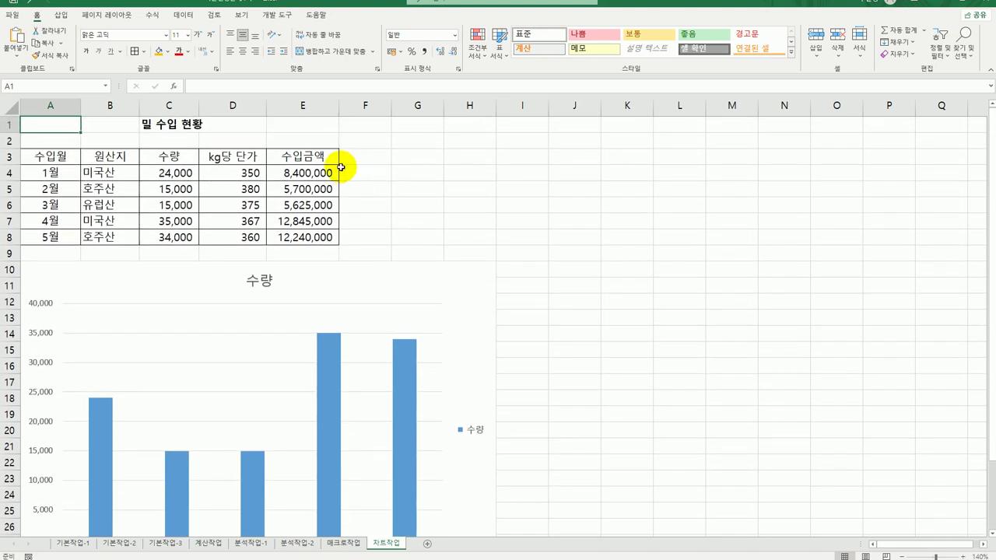
Step: Add the 수입금액 data in E3:E8 to the chart as a new series by copying it in
drag(334, 157, 317, 245)
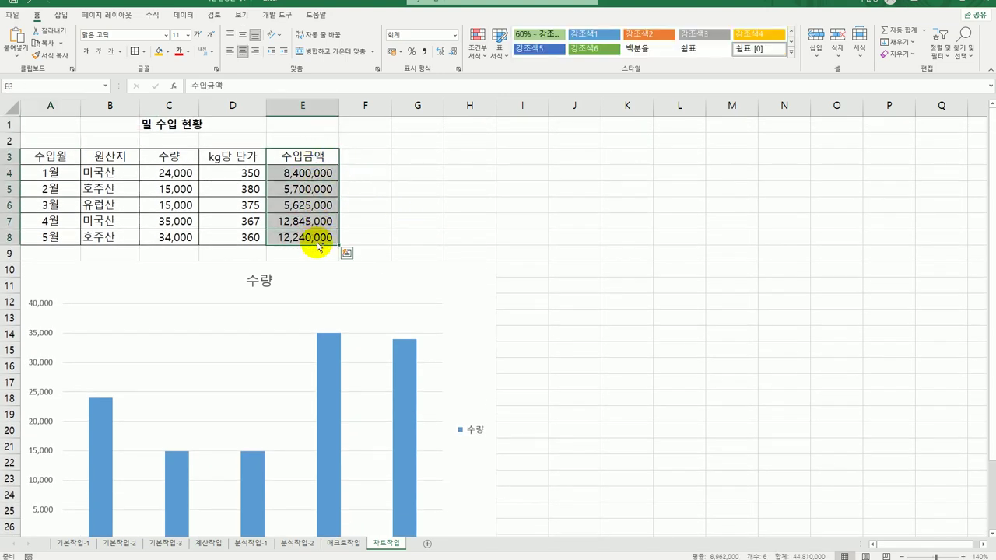
key(ctrl+c)
click(456, 334)
key(ctrl+v)
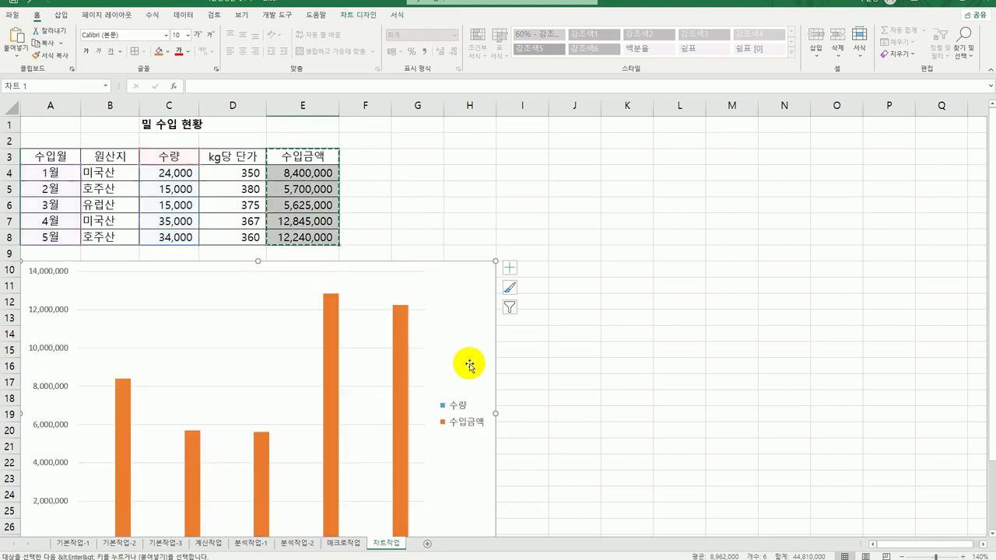
Step: Change the whole chart's type to a line chart with markers and deselect the chart
scroll(517, 423, down, 2)
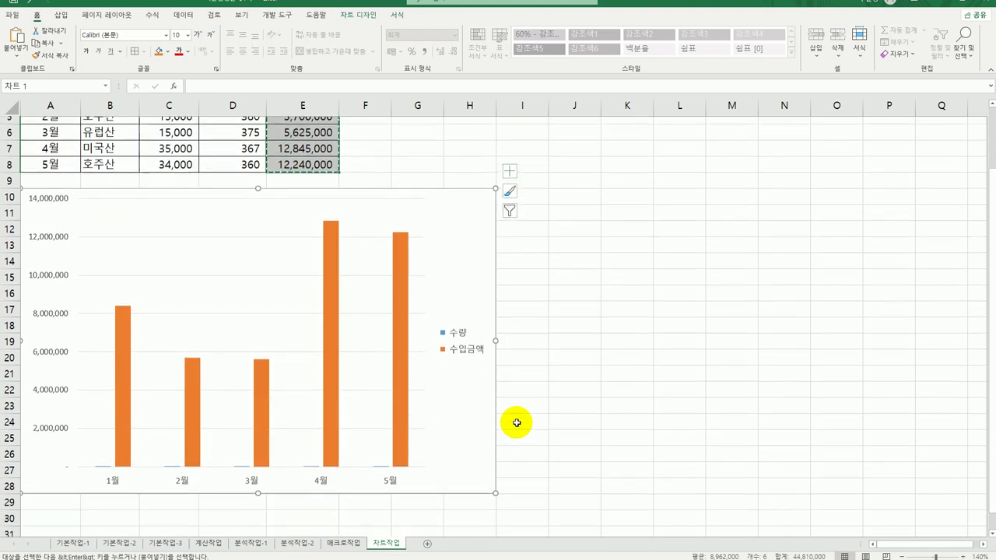
scroll(517, 422, down, 1)
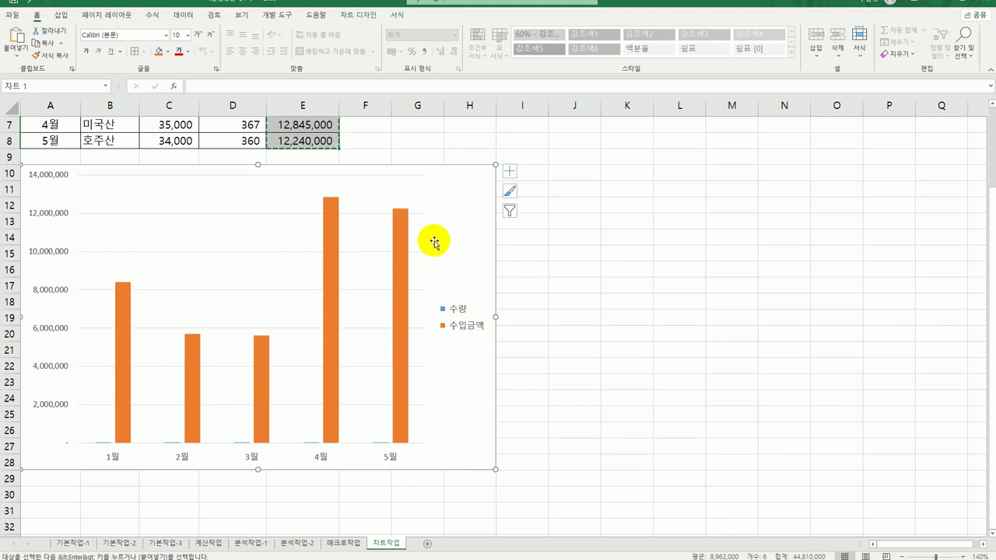
right_click(450, 215)
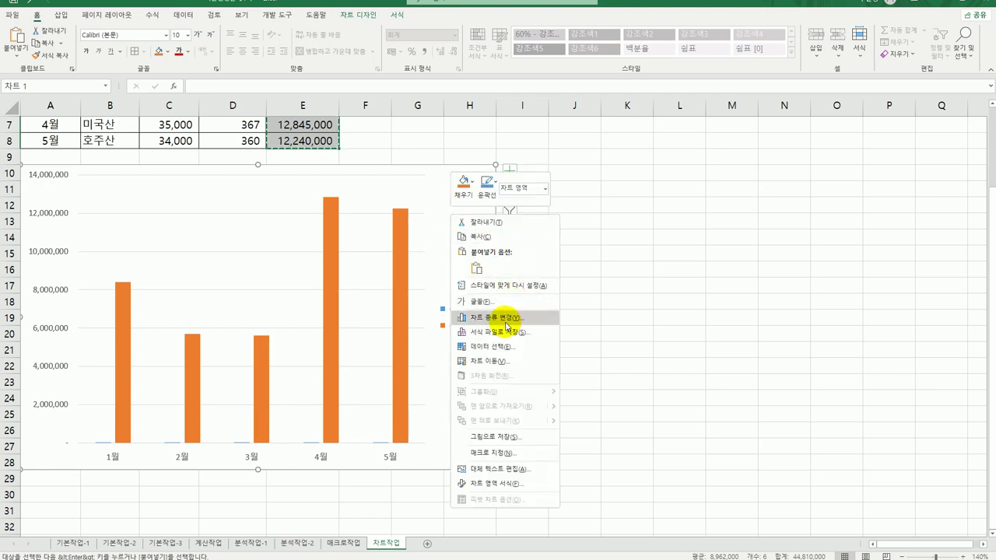
click(506, 326)
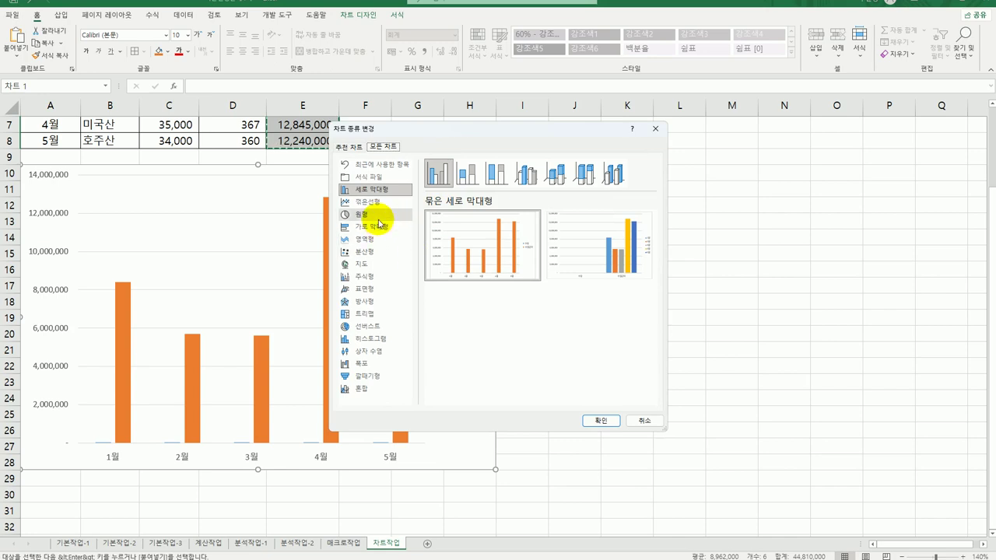
click(381, 204)
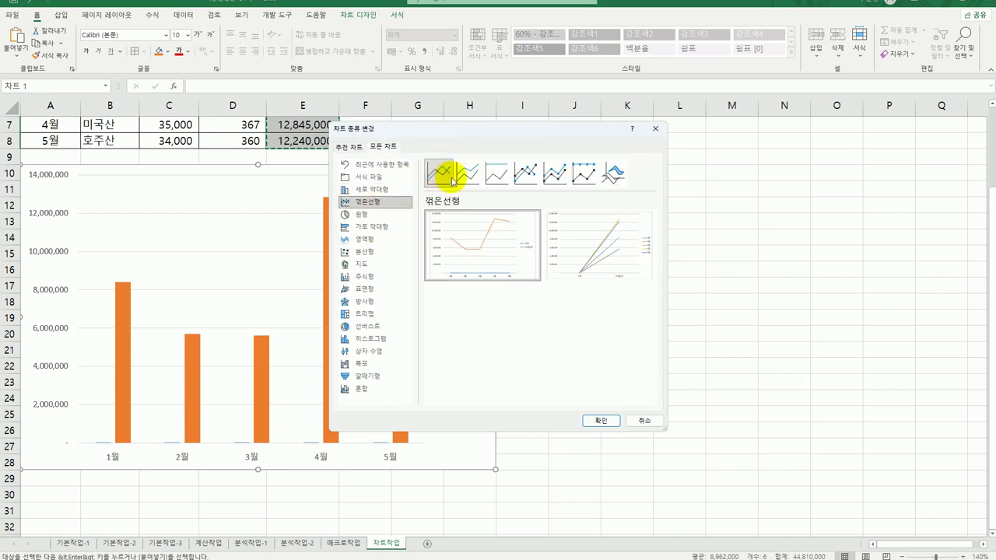
click(519, 172)
click(613, 420)
click(654, 441)
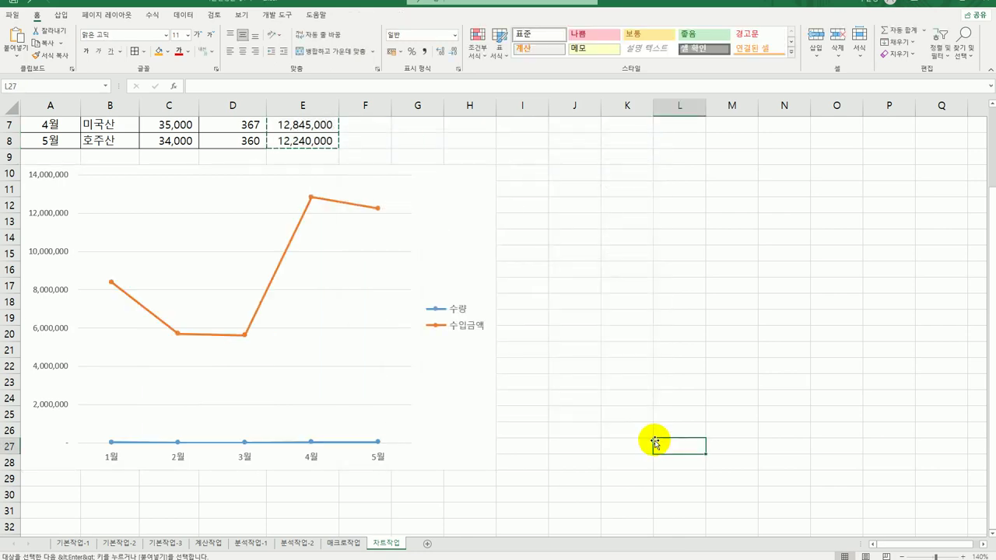
Step: Plot the 수입금액 series on the secondary axis (보조 축)
click(263, 301)
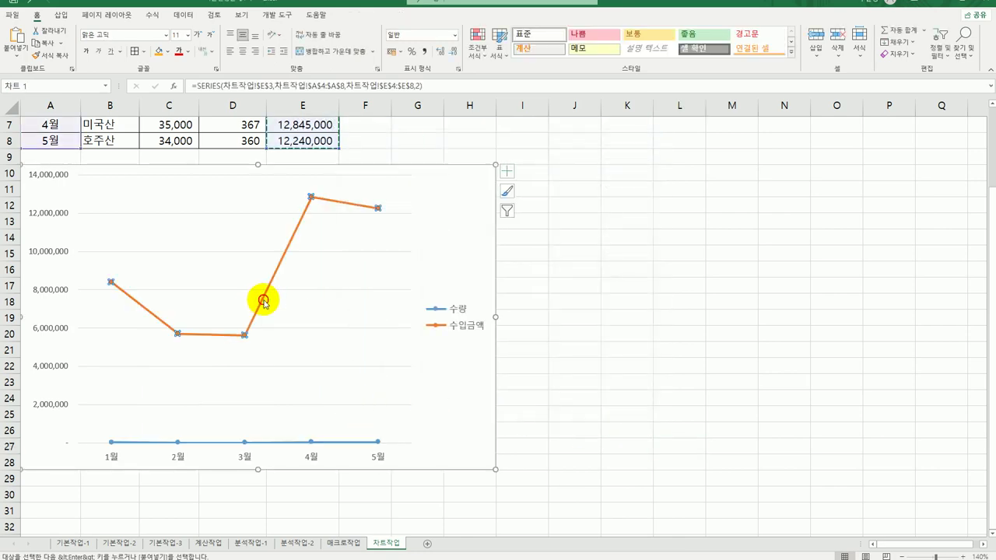
right_click(263, 300)
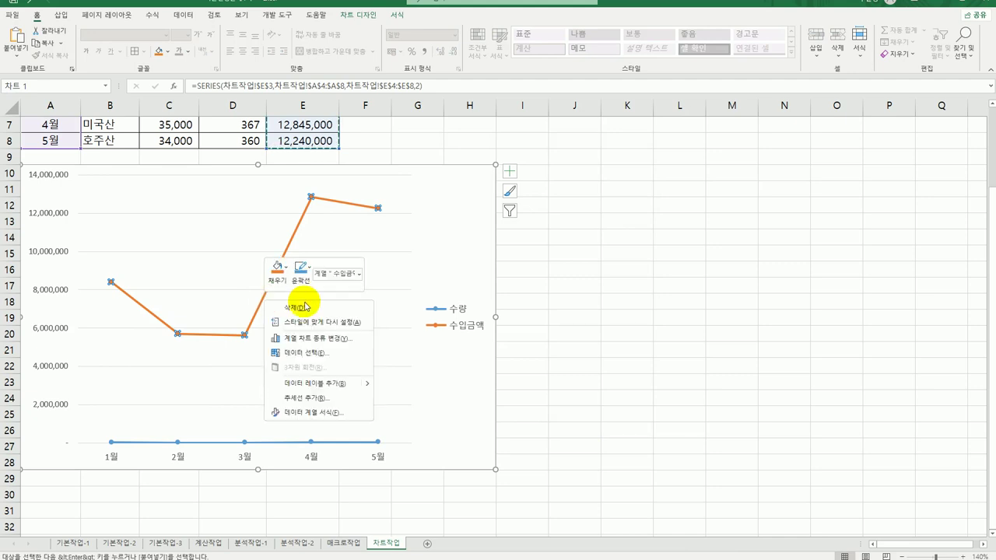
click(333, 414)
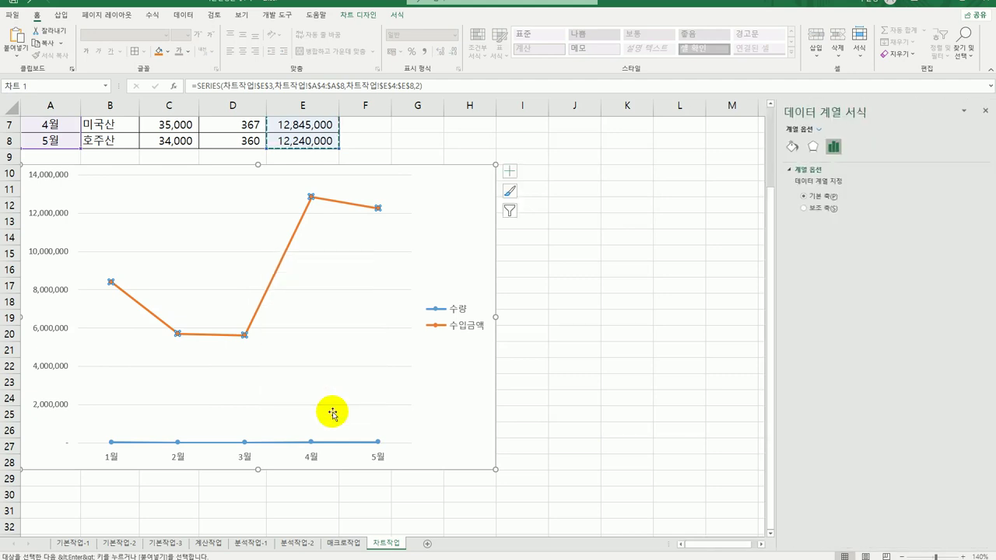
click(829, 207)
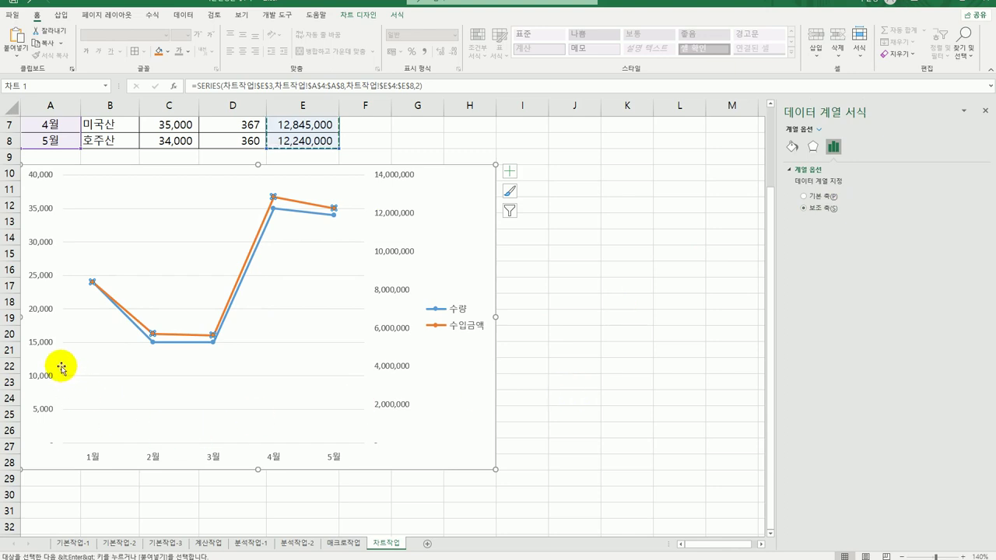
Step: Set the display unit (표시 단위) of the chart's secondary vertical axis to 천, with its unit label shown
click(43, 274)
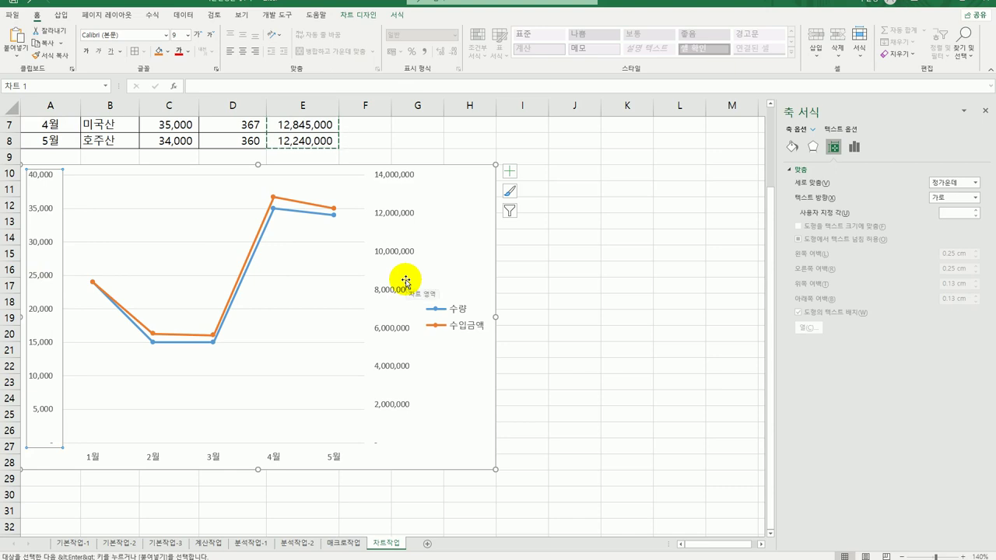
click(407, 251)
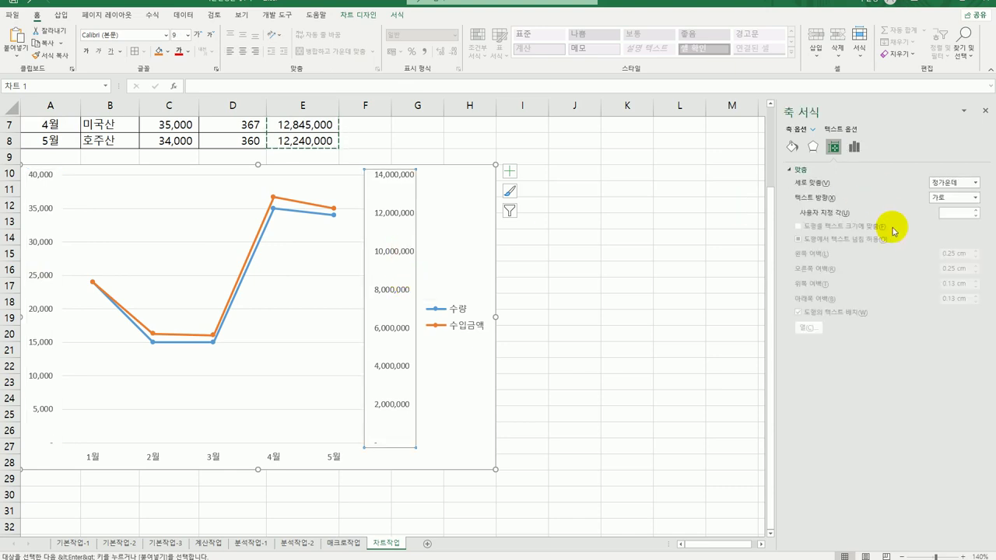
click(854, 147)
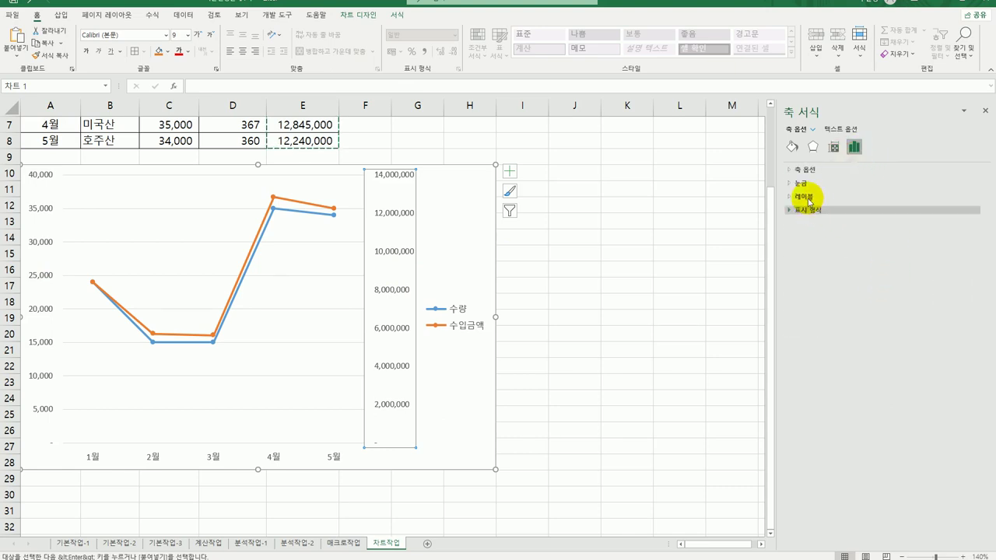
click(805, 169)
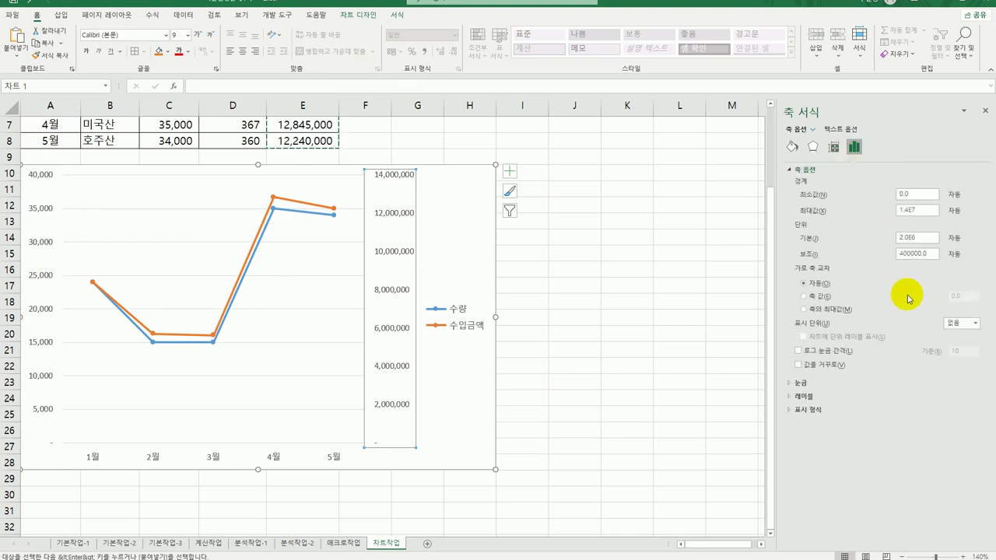
click(972, 324)
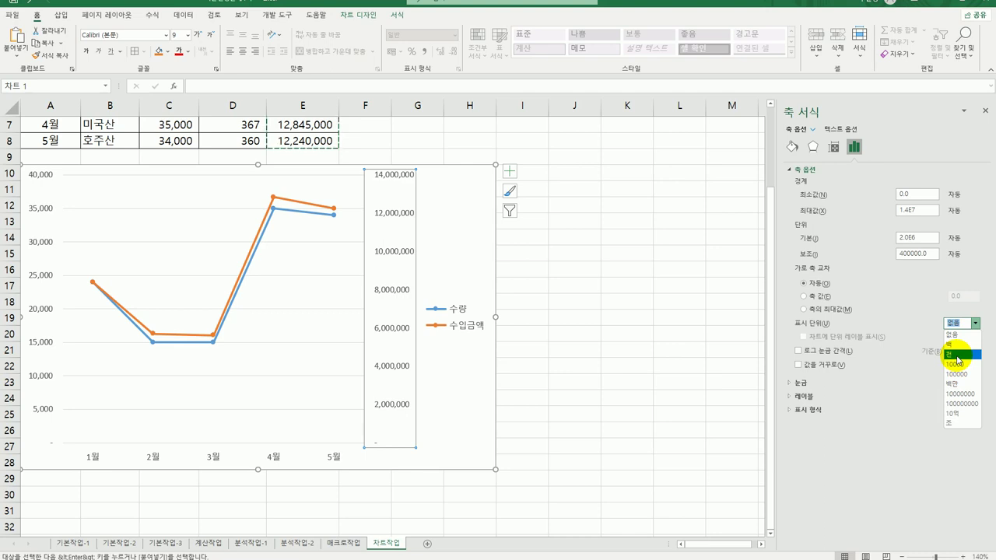
click(958, 355)
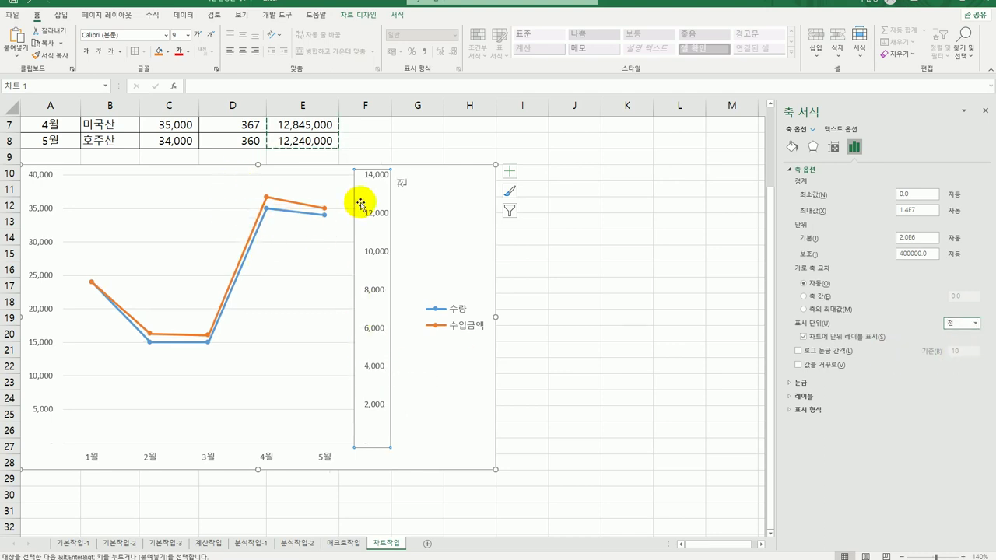
Step: Set the text direction of the secondary axis's 천 unit label to horizontal (가로)
click(400, 183)
click(833, 148)
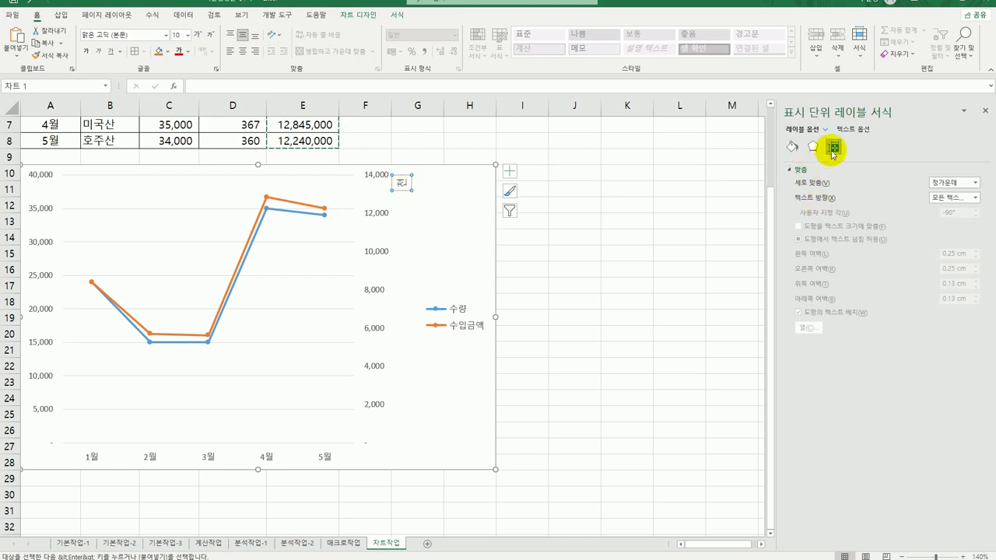
click(974, 198)
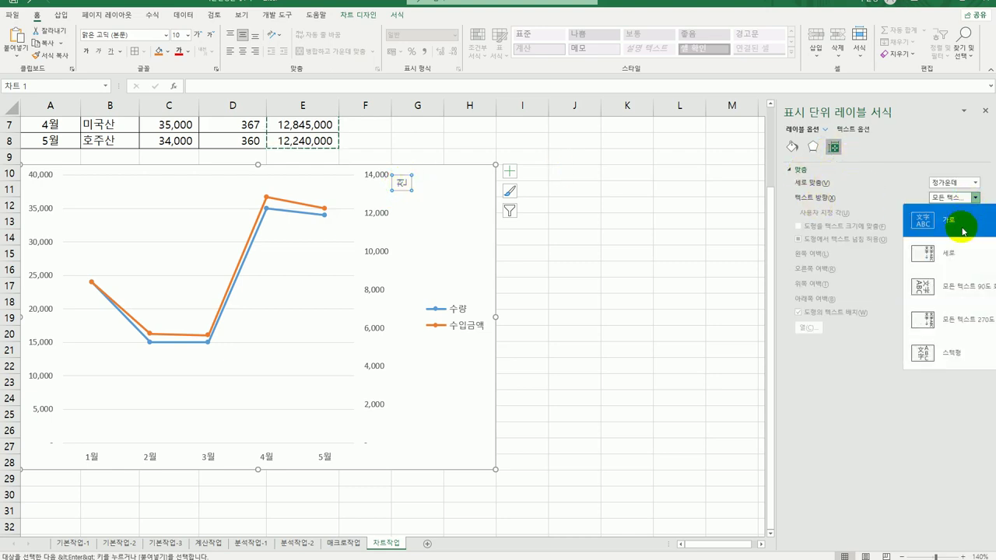
click(963, 231)
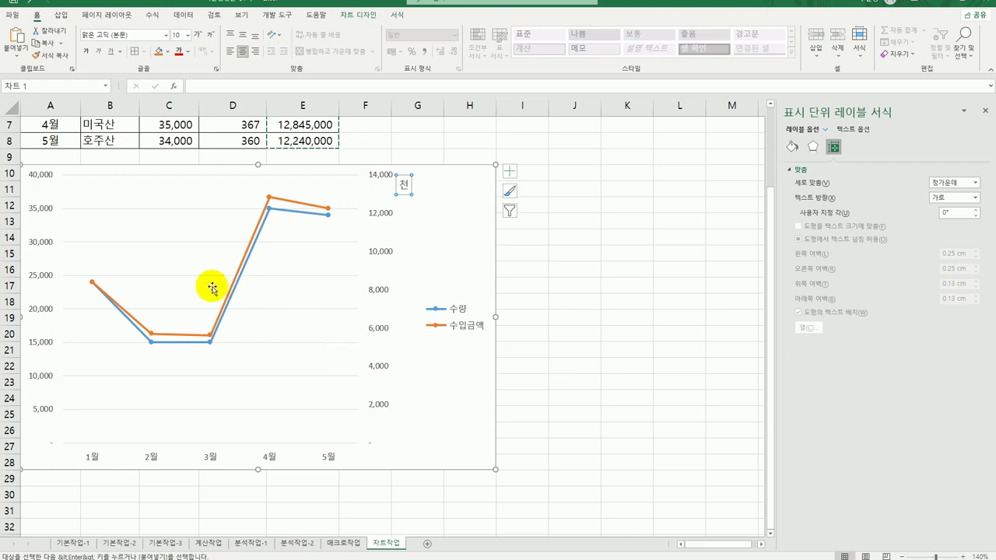
Step: Set the minimum value (최소값) of the chart's primary vertical axis to 10000
click(43, 245)
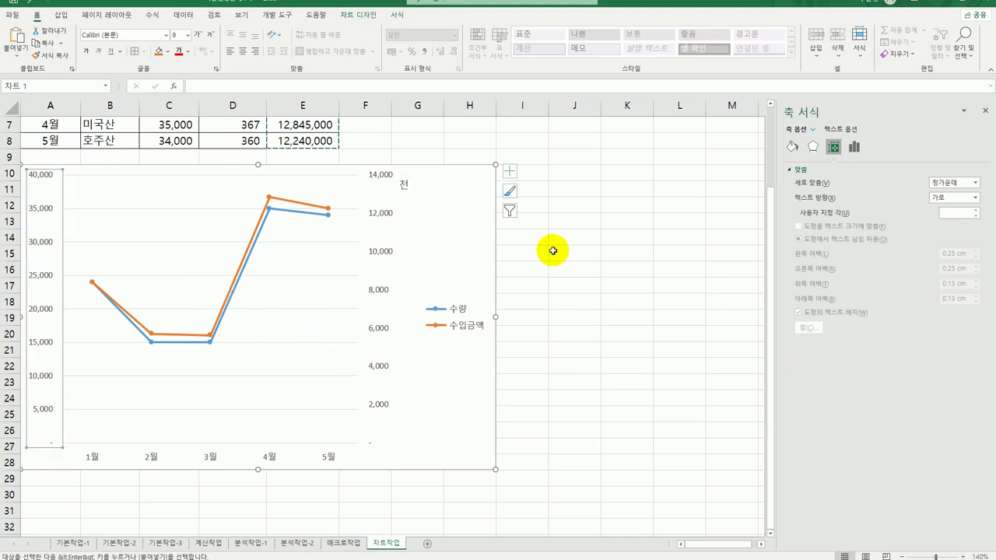
click(854, 148)
click(809, 170)
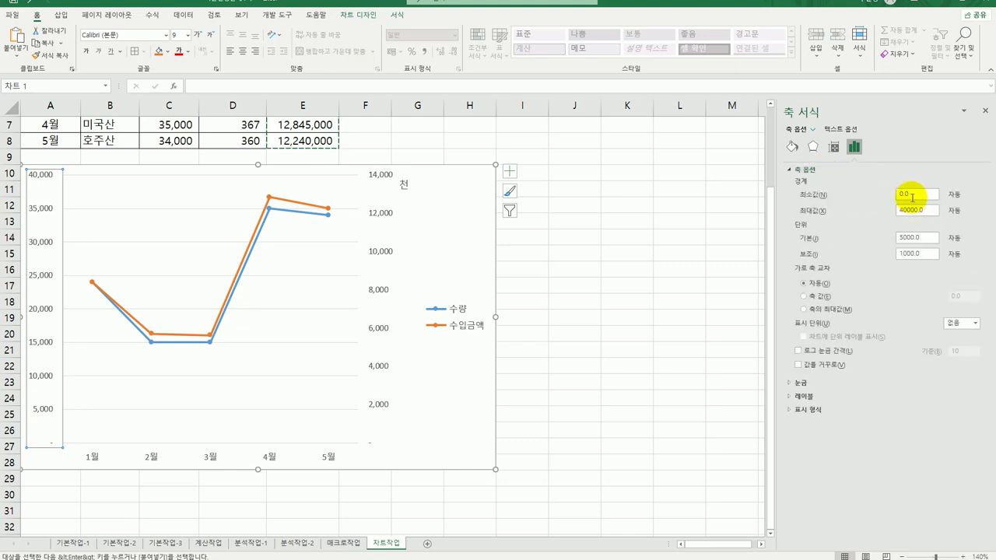
click(908, 195)
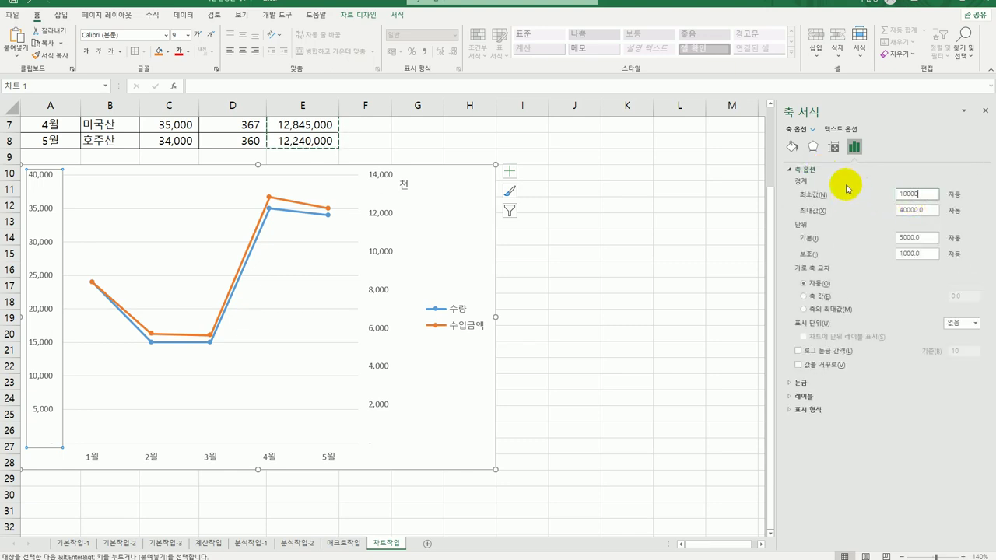
click(478, 434)
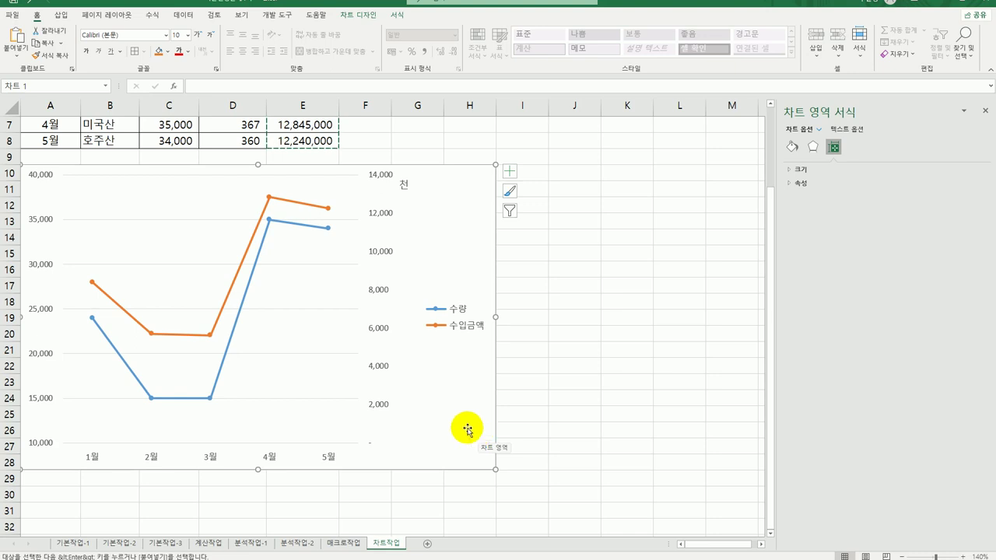
Step: Place the chart legend at the bottom (아래쪽), set its font to 돋움 at size 10, and deselect the chart
click(459, 328)
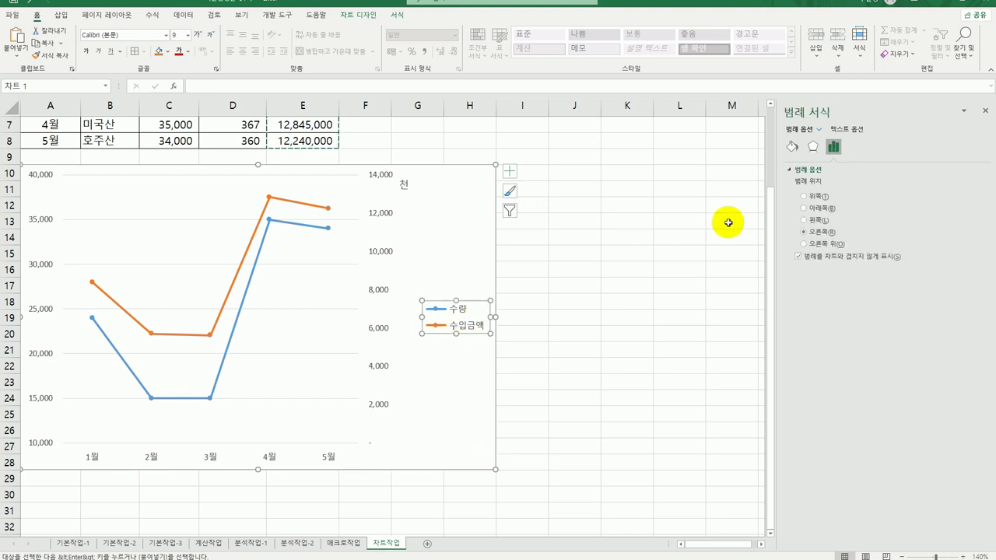
click(812, 209)
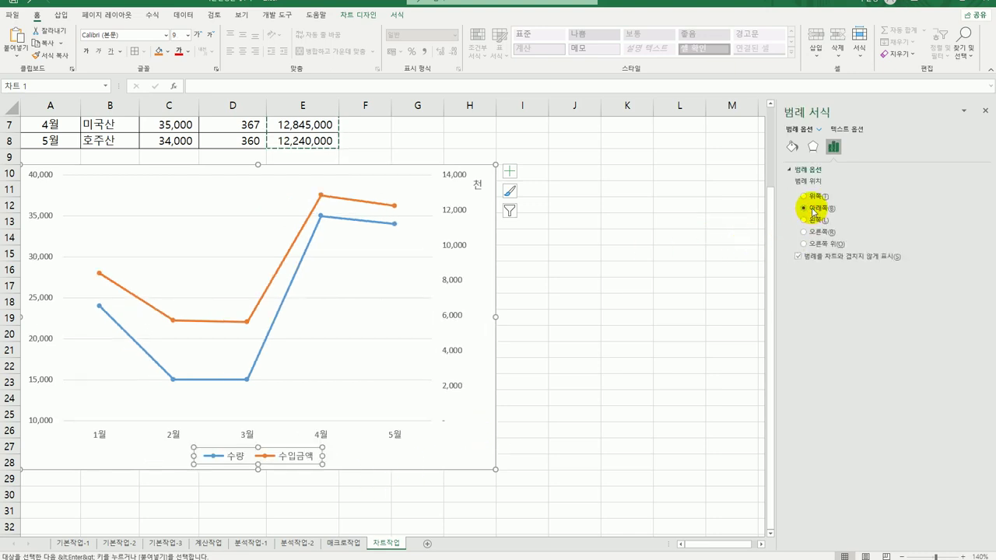
click(169, 36)
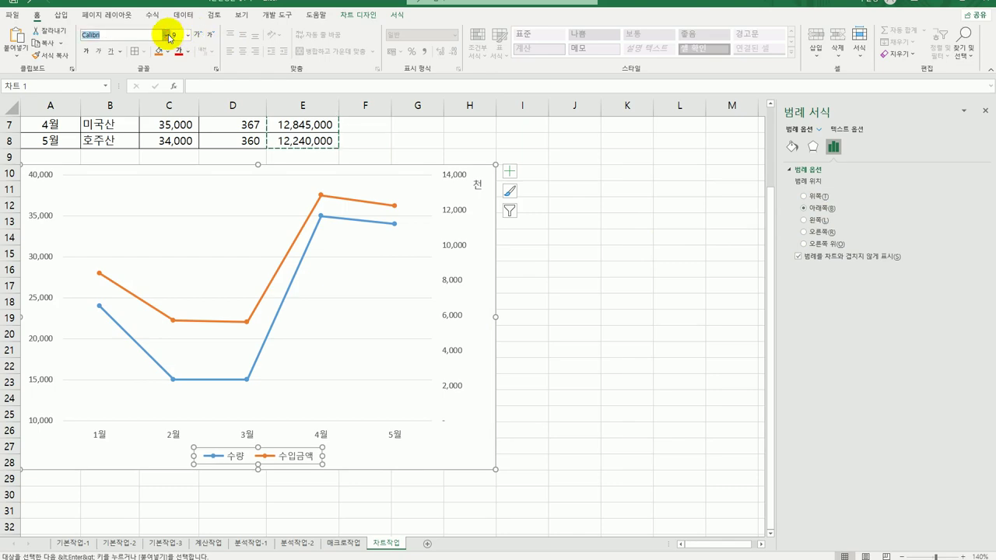
click(167, 35)
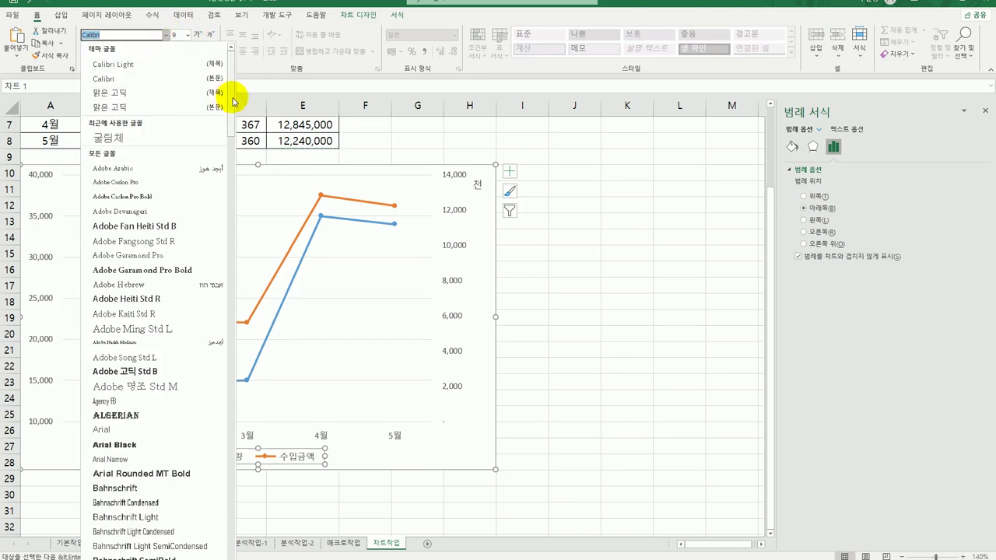
drag(235, 101, 234, 498)
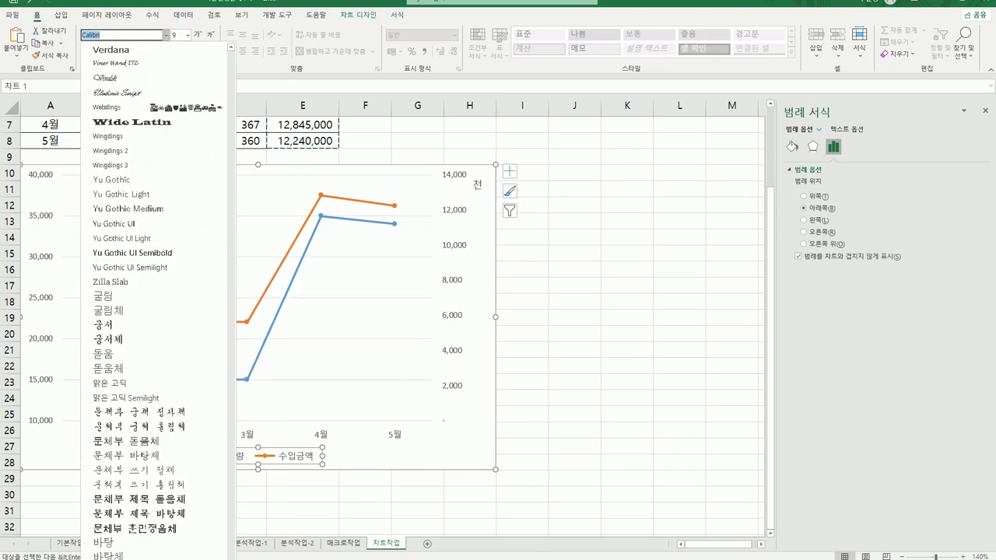
click(126, 352)
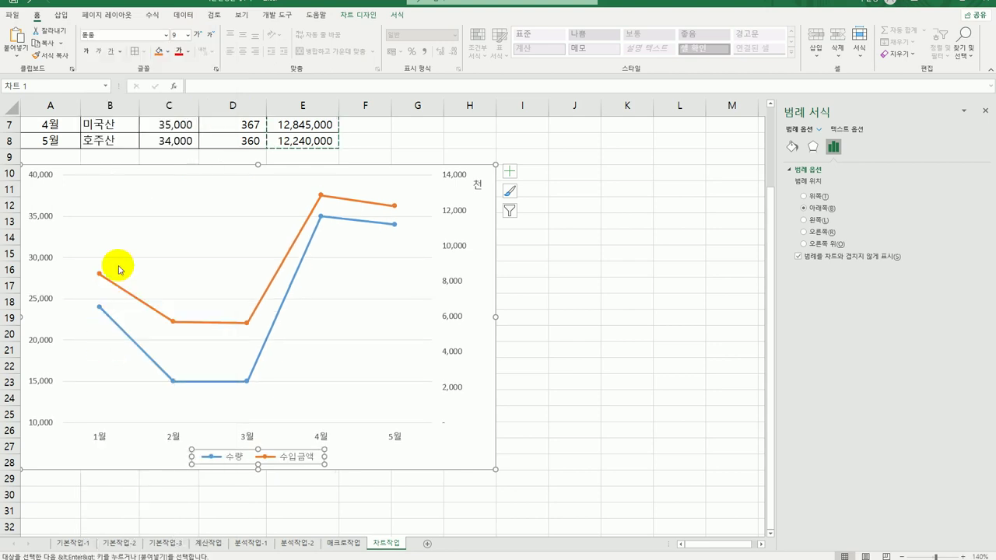
click(188, 35)
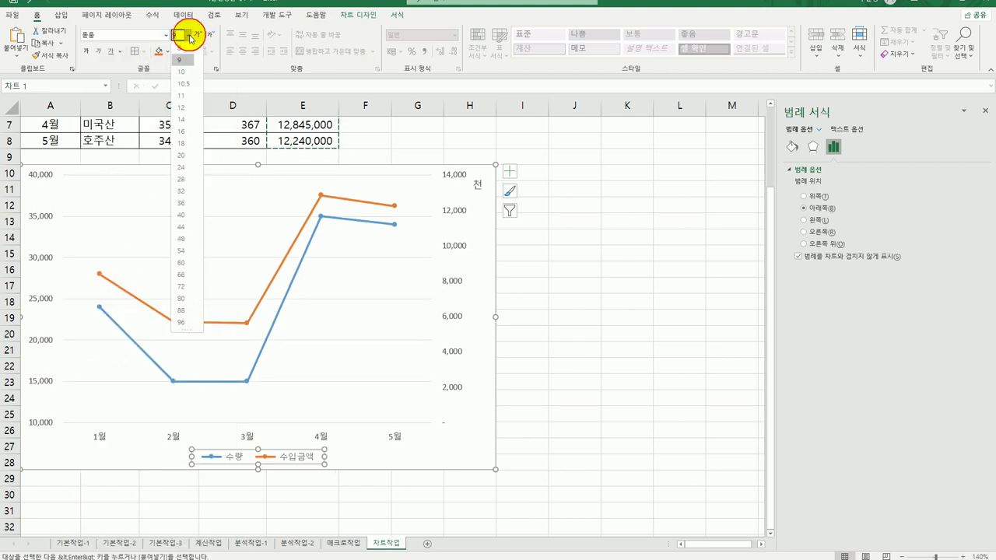
click(190, 75)
click(599, 397)
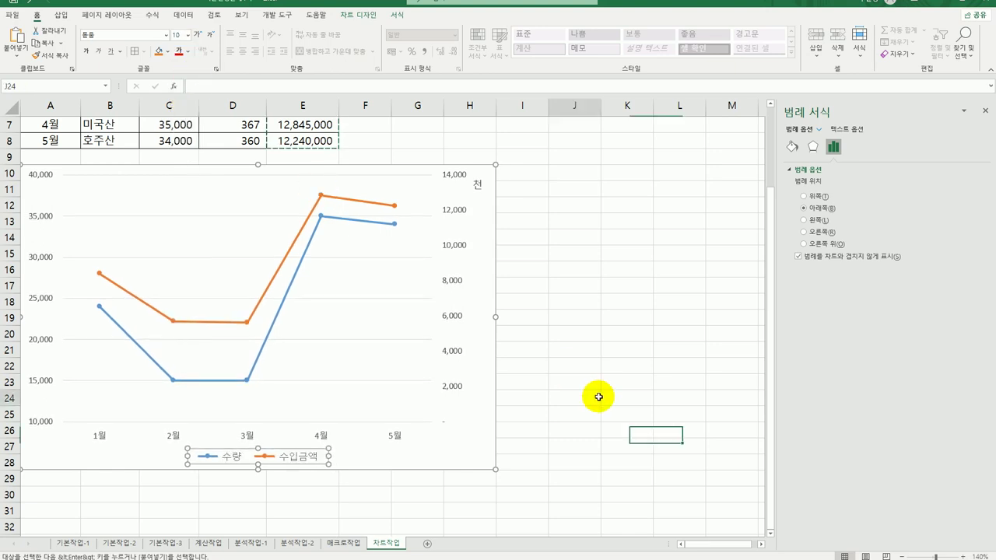